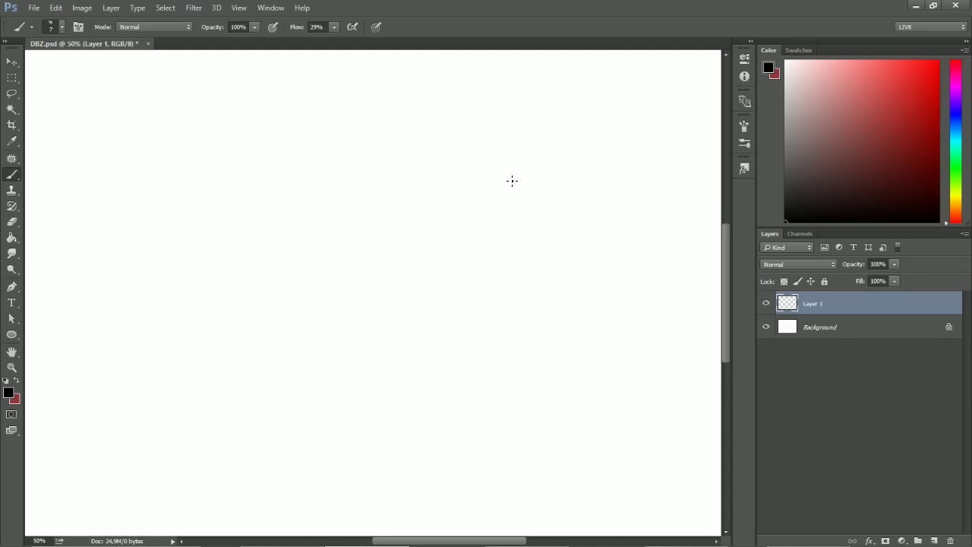
Sketch a loose circle for the head in the upper part of the canvas on Layer 1
key(space)
drag(570, 229, 542, 239)
mouse_move(444, 153)
mouse_down()
mouse_move(579, 240)
mouse_move(427, 168)
mouse_move(589, 182)
mouse_move(434, 244)
mouse_move(512, 120)
mouse_move(542, 278)
mouse_move(437, 148)
mouse_move(591, 242)
mouse_move(445, 228)
mouse_move(586, 225)
mouse_up()
key(v)
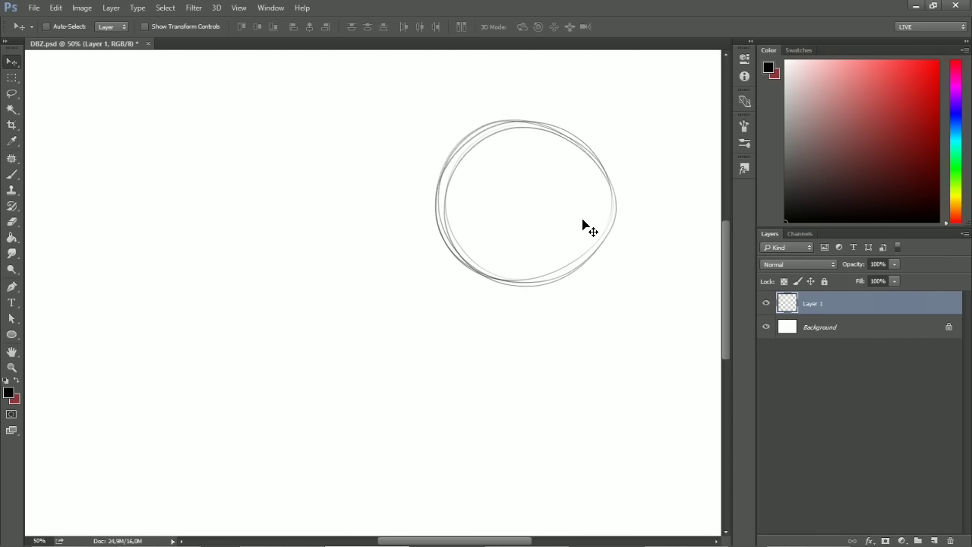
key(b)
mouse_move(544, 120)
mouse_down()
mouse_move(516, 117)
mouse_move(610, 205)
mouse_move(605, 250)
mouse_move(614, 206)
mouse_move(562, 273)
mouse_move(443, 228)
mouse_move(509, 276)
mouse_move(529, 278)
mouse_move(609, 230)
mouse_move(612, 241)
mouse_move(501, 283)
mouse_up()
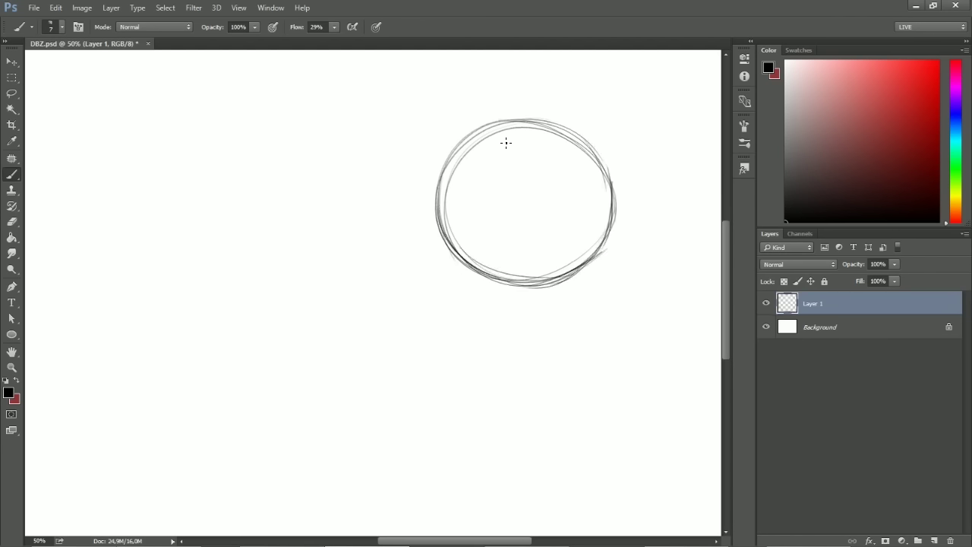
Draw a vertical centre line through the circle to well below it, with opposing arrows above the head
drag(522, 120, 522, 382)
mouse_move(523, 120)
mouse_down()
mouse_move(538, 419)
mouse_move(521, 123)
mouse_up()
mouse_move(455, 107)
mouse_down()
mouse_move(511, 97)
mouse_move(566, 105)
mouse_move(465, 111)
mouse_up()
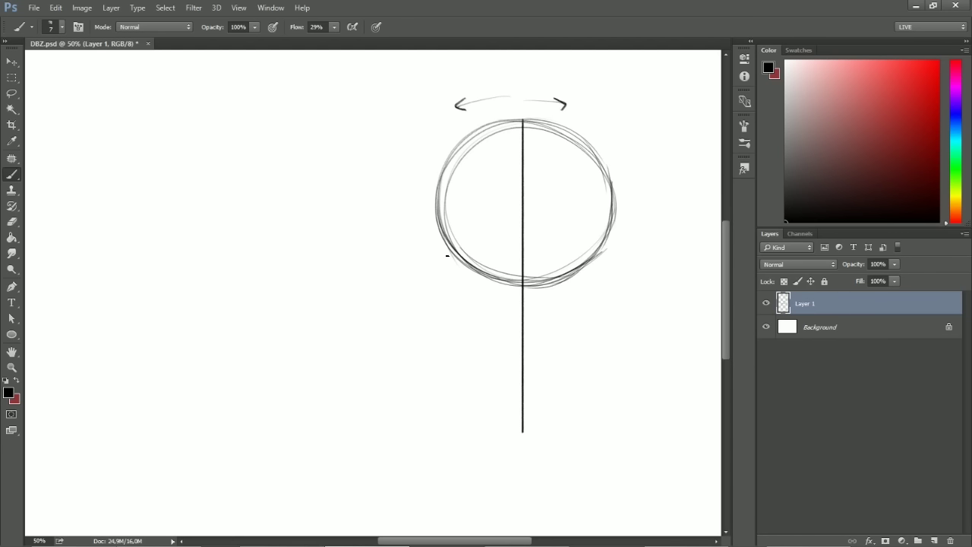
Draw slanting jaw lines down from both sides of the circle, undoing the stray strokes beside the left jaw
drag(444, 230, 470, 319)
drag(444, 230, 477, 334)
drag(449, 249, 481, 345)
mouse_move(590, 293)
mouse_down()
mouse_move(575, 339)
mouse_move(612, 224)
mouse_move(568, 351)
mouse_up()
drag(443, 224, 454, 340)
key(ctrl+z)
key(ctrl+z)
key(ctrl+z)
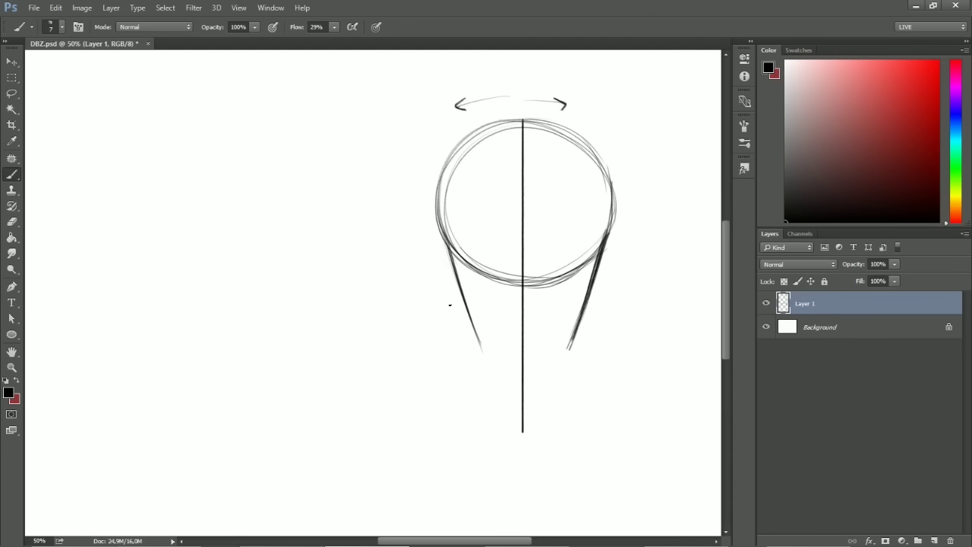
Draw a V-shaped chin between the jaw lines and erase the overshooting jaw ends with a 38 px eraser
mouse_move(472, 321)
mouse_down()
mouse_move(525, 355)
mouse_move(474, 321)
mouse_move(530, 356)
mouse_move(571, 328)
mouse_up()
drag(527, 353, 584, 315)
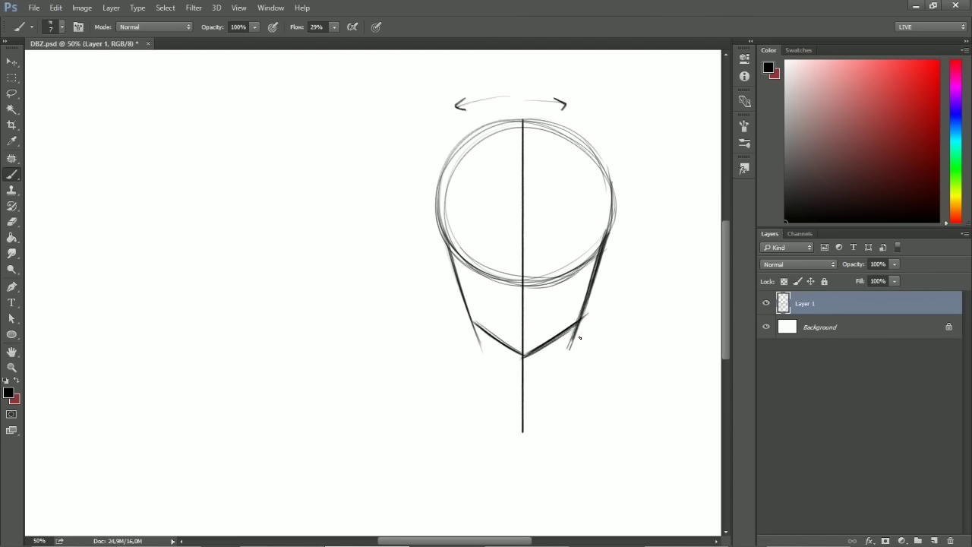
key(e)
right_click(501, 300)
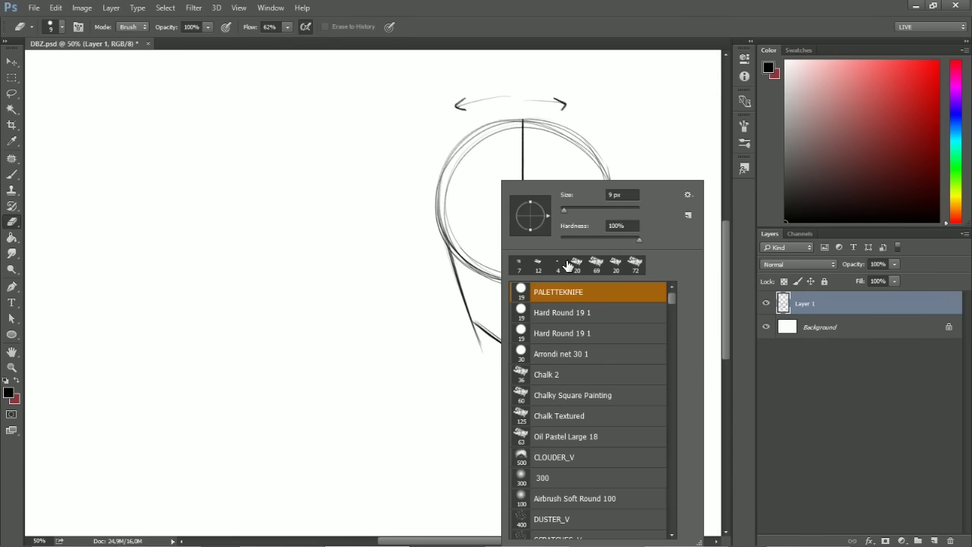
drag(573, 207, 575, 208)
mouse_move(491, 346)
mouse_down()
mouse_move(464, 332)
mouse_move(482, 341)
mouse_up()
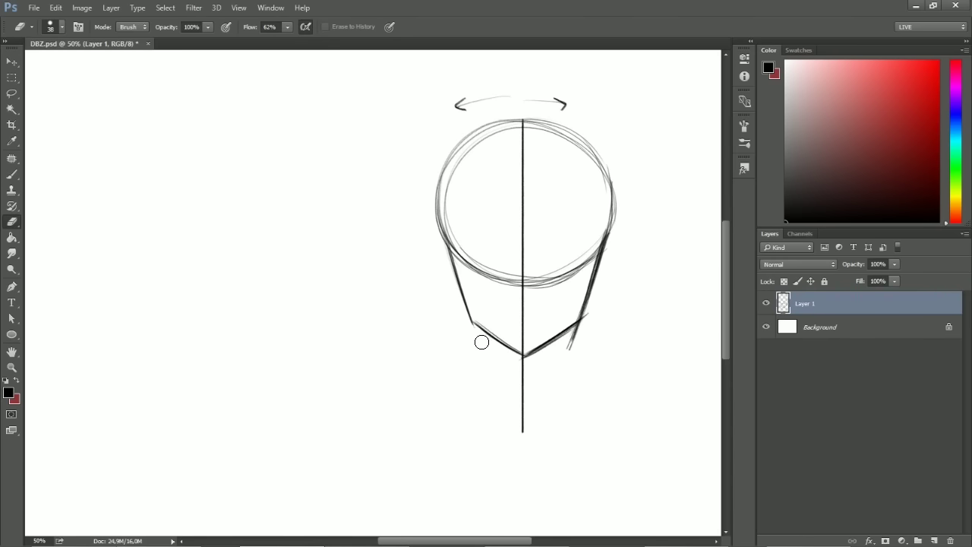
mouse_move(557, 352)
mouse_down()
mouse_move(610, 310)
mouse_move(568, 341)
mouse_up()
key(b)
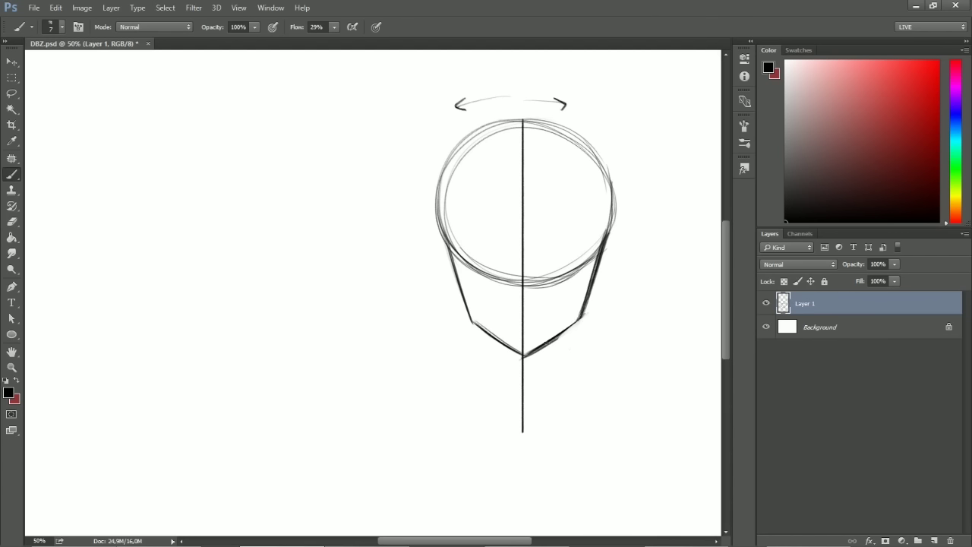
Darken the right chin edge and refine both sides of the skull, erasing loose circle lines inside the left side
mouse_move(583, 316)
mouse_down()
mouse_move(519, 355)
mouse_move(539, 352)
mouse_up()
mouse_move(443, 227)
mouse_down()
mouse_move(451, 260)
mouse_move(440, 193)
mouse_move(446, 238)
mouse_move(468, 139)
mouse_up()
key(e)
drag(447, 178, 457, 255)
key(b)
drag(439, 215, 461, 143)
mouse_move(614, 188)
mouse_down()
mouse_move(610, 239)
mouse_move(609, 180)
mouse_up()
key(e)
key(b)
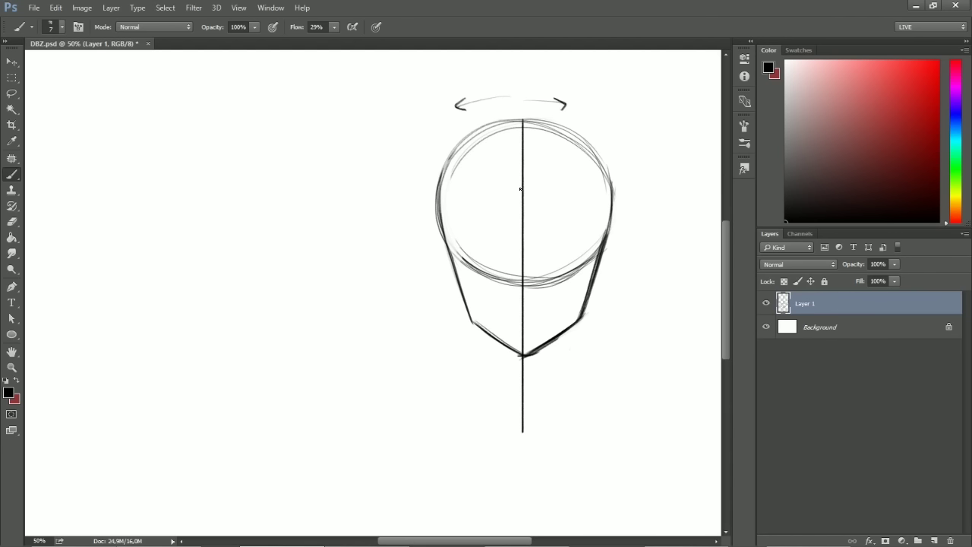
Mark a short hairline guide on the forehead and a curved eye line across the lower part of the circle
drag(507, 183, 540, 182)
mouse_move(506, 184)
mouse_down()
mouse_move(522, 244)
mouse_move(551, 176)
mouse_up()
key(ctrl+z)
mouse_move(462, 261)
mouse_down()
mouse_move(566, 260)
mouse_move(438, 254)
mouse_move(606, 255)
mouse_up()
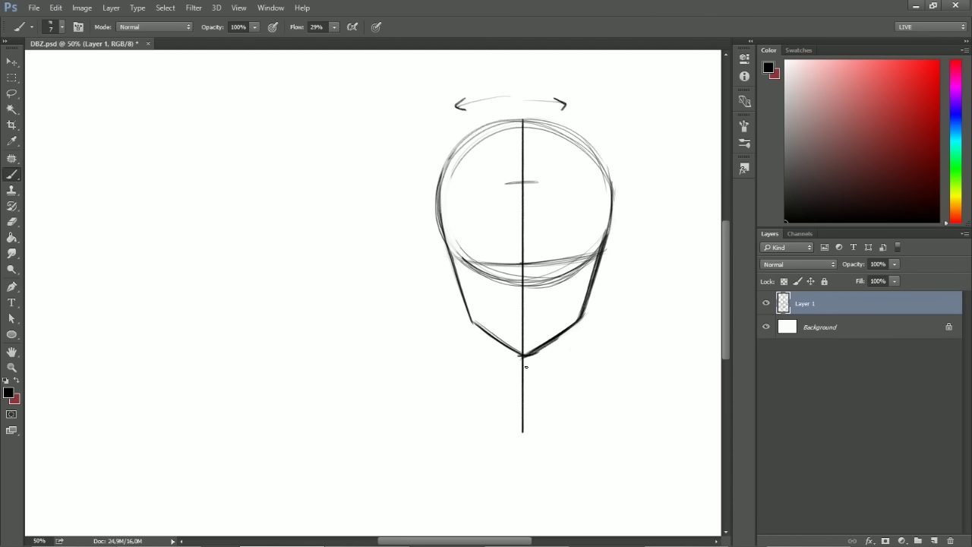
Add short horizontal guides at the chin, nose and mouth, and reinforce the eye line
drag(550, 355, 495, 352)
drag(499, 301, 546, 297)
drag(511, 320, 534, 318)
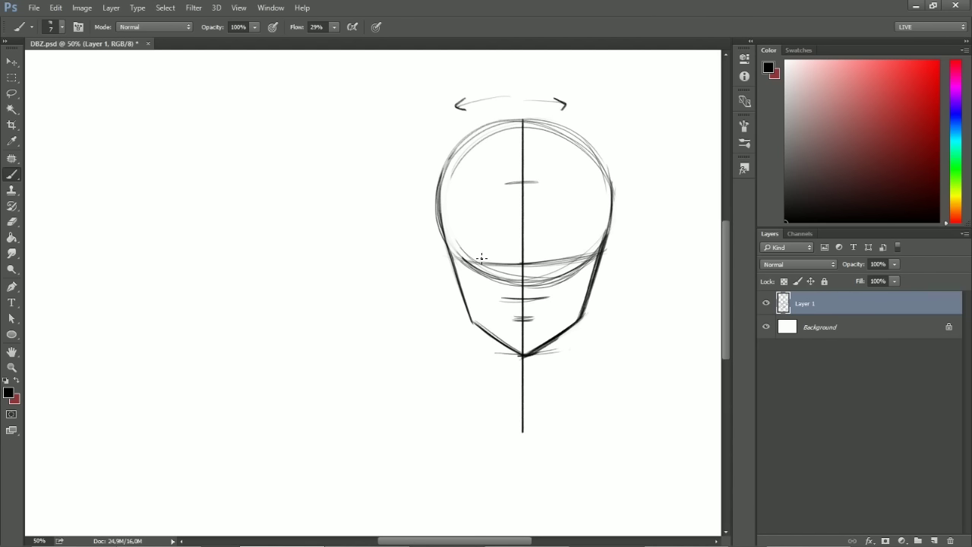
drag(447, 254, 594, 255)
Draw the outer outlines of both ears beside the jaw, starting just above the eye line
mouse_move(436, 221)
mouse_down()
mouse_move(429, 264)
mouse_move(432, 234)
mouse_move(436, 275)
mouse_move(434, 234)
mouse_move(458, 295)
mouse_move(443, 284)
mouse_move(463, 296)
mouse_move(432, 229)
mouse_move(430, 252)
mouse_up()
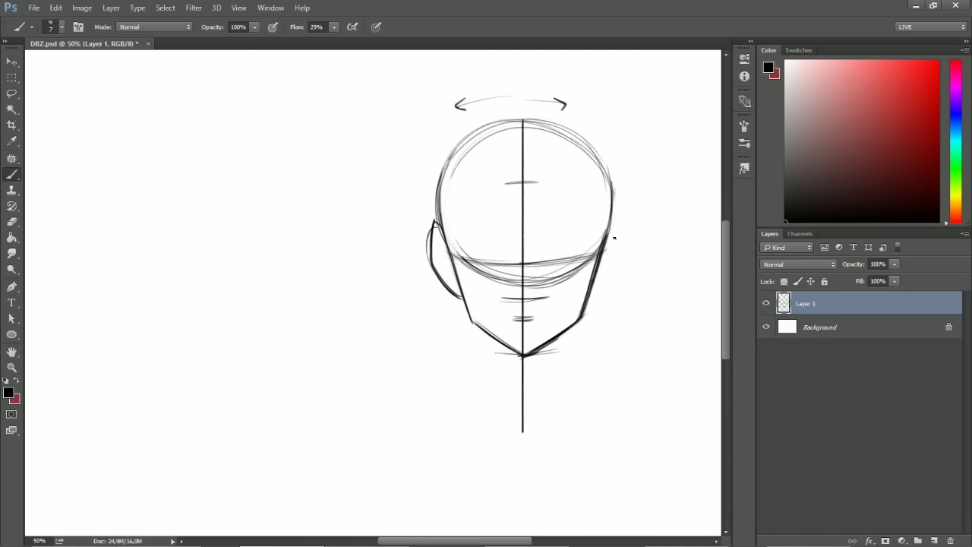
mouse_move(611, 233)
mouse_down()
mouse_move(617, 225)
mouse_move(626, 253)
mouse_move(590, 298)
mouse_move(605, 293)
mouse_move(626, 255)
mouse_move(617, 224)
mouse_up()
Draw a large S shape with two short inner strokes beside the head as an ear-detail reference
key(ctrl+plus)
drag(581, 296, 450, 318)
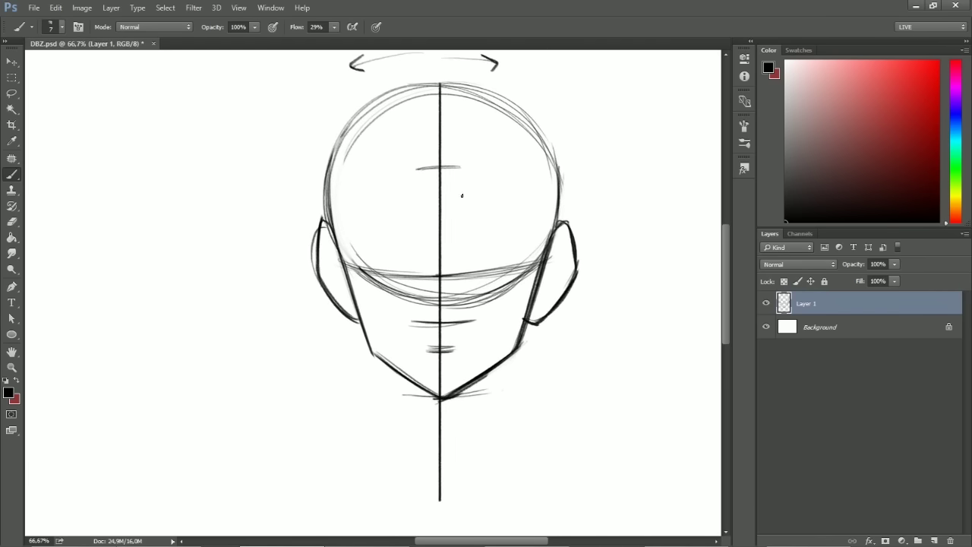
mouse_move(685, 199)
mouse_down()
mouse_move(666, 167)
mouse_move(658, 223)
mouse_move(675, 220)
mouse_move(628, 258)
mouse_up()
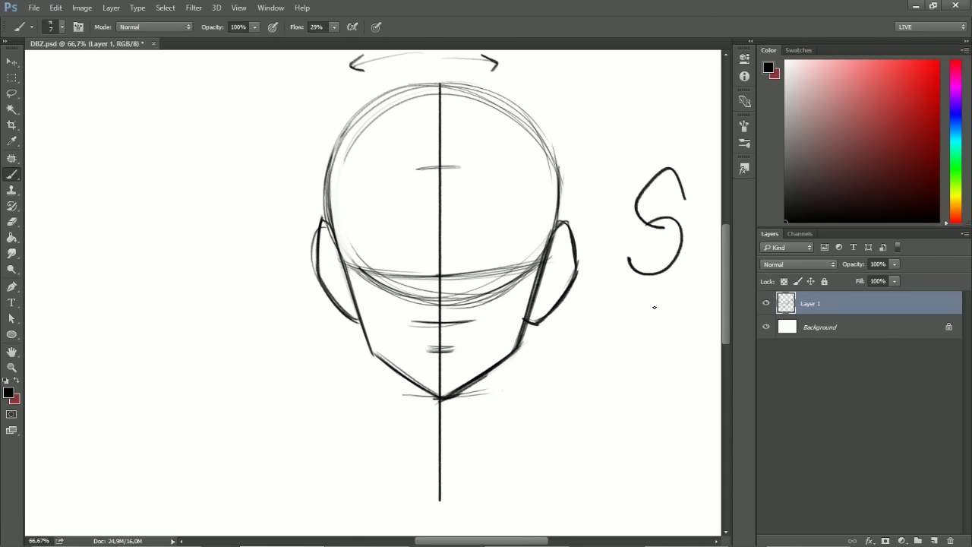
drag(662, 173, 672, 200)
drag(640, 258, 672, 262)
Draw the S-shaped inner details of the right ear and clean up the jaw line next to it
mouse_move(551, 248)
mouse_down()
mouse_move(564, 245)
mouse_move(567, 263)
mouse_move(539, 311)
mouse_up()
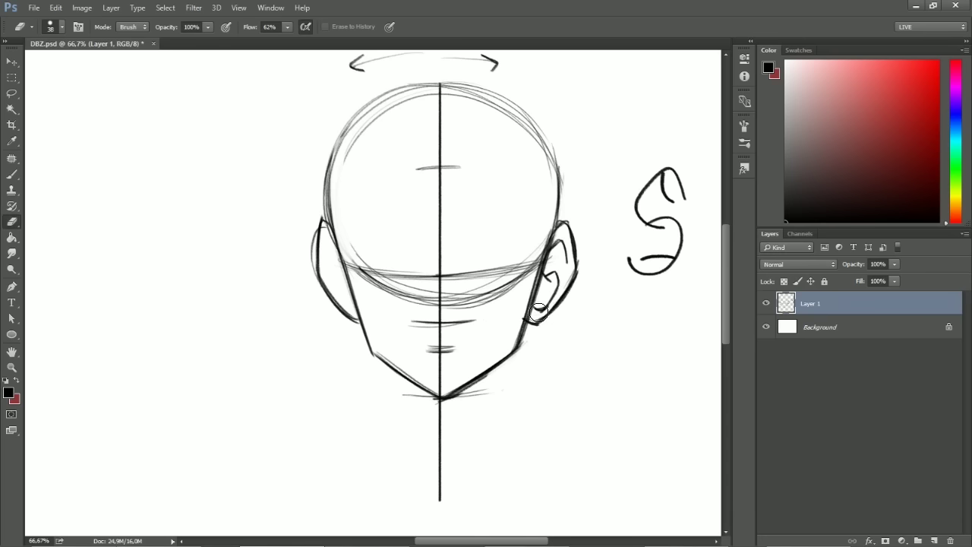
key(ctrl+z)
mouse_move(546, 303)
mouse_down()
mouse_move(558, 277)
mouse_move(522, 337)
mouse_up()
drag(543, 267, 518, 344)
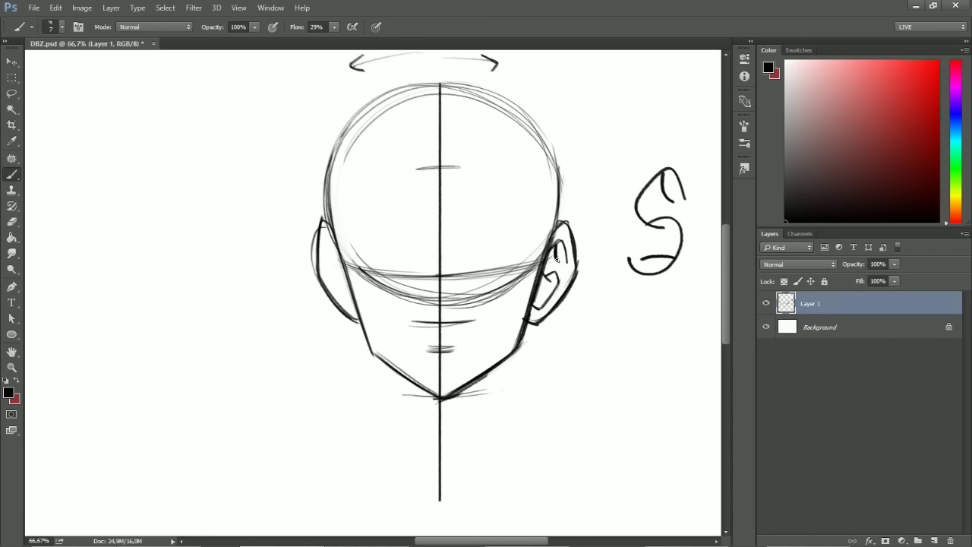
drag(535, 301, 544, 296)
Draw matching inner details in the left ear, undoing and redrawing the lower strokes
mouse_move(323, 261)
mouse_down()
mouse_move(329, 242)
mouse_move(342, 272)
mouse_move(329, 278)
mouse_move(333, 290)
mouse_move(354, 299)
mouse_move(325, 245)
mouse_move(325, 265)
mouse_move(336, 266)
mouse_move(347, 294)
mouse_up()
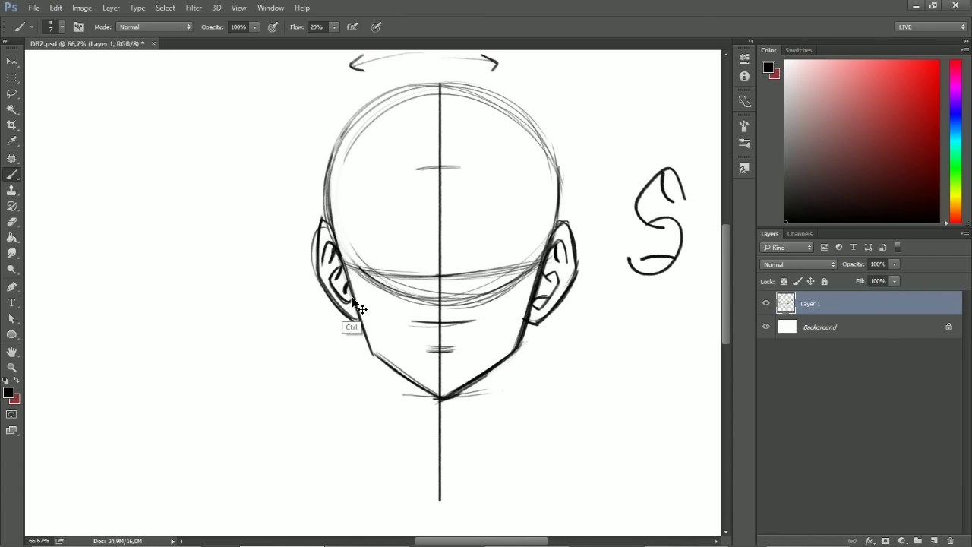
key(ctrl+alt+z)
key(ctrl+alt+z)
drag(339, 289, 354, 300)
Erase the guides around the nose mark and draw a small angular nose on the centre line
drag(493, 323, 501, 317)
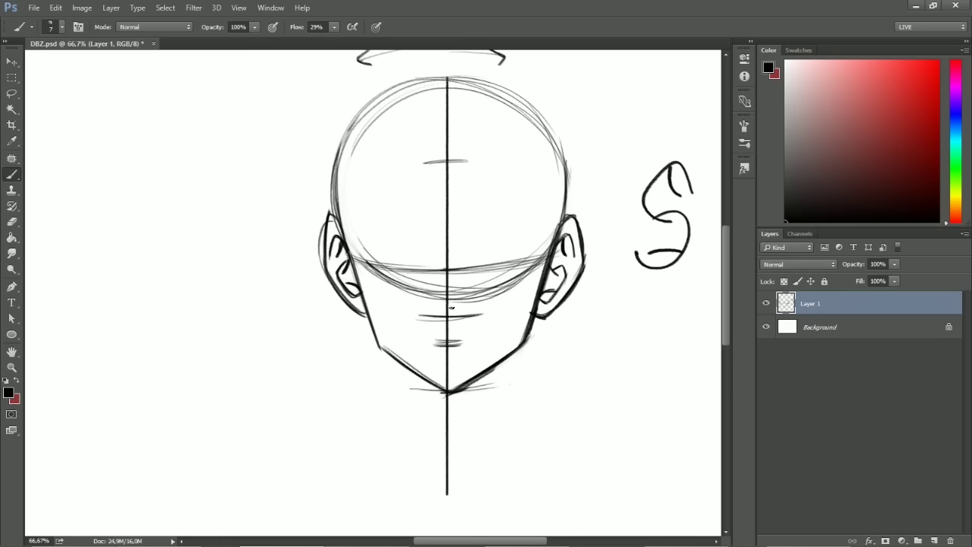
key(e)
mouse_move(440, 311)
mouse_down()
mouse_move(434, 306)
mouse_move(475, 316)
mouse_up()
key(b)
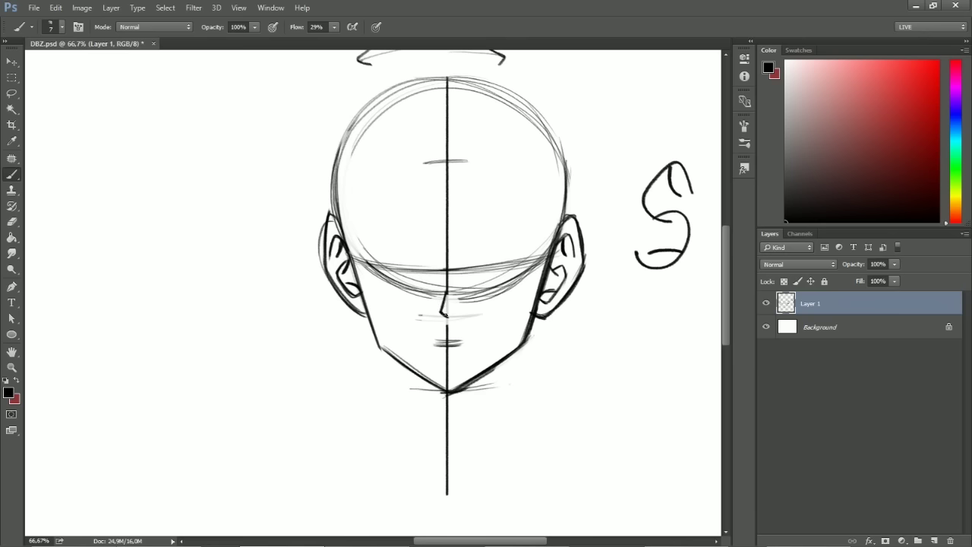
key(e)
drag(445, 314, 445, 311)
key(b)
key(e)
drag(443, 306, 446, 296)
key(b)
drag(448, 325, 458, 315)
mouse_move(447, 289)
mouse_down()
mouse_move(436, 307)
mouse_move(447, 326)
mouse_move(433, 308)
mouse_up()
Sketch an enlarged angular nose study to the right of the face and strengthen its outline
mouse_move(527, 347)
mouse_down()
mouse_move(442, 294)
mouse_move(398, 319)
mouse_up()
mouse_move(590, 276)
mouse_down()
mouse_move(563, 325)
mouse_move(592, 347)
mouse_up()
mouse_move(590, 275)
mouse_down()
mouse_move(621, 322)
mouse_move(622, 314)
mouse_move(590, 320)
mouse_move(621, 318)
mouse_up()
key(e)
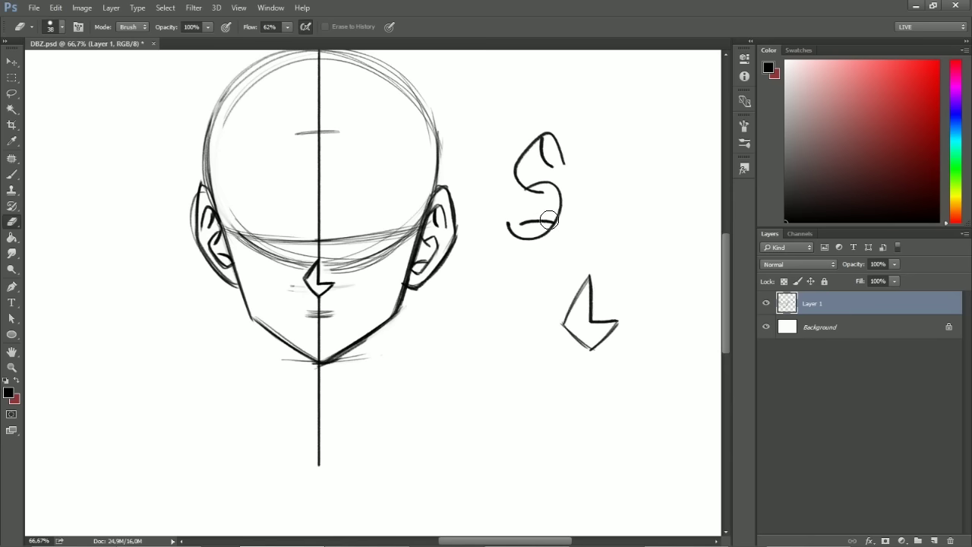
key(b)
mouse_move(590, 277)
mouse_down()
mouse_move(595, 321)
mouse_move(620, 321)
mouse_move(592, 348)
mouse_move(566, 322)
mouse_move(588, 282)
mouse_up()
drag(587, 282, 554, 332)
key(e)
key(b)
mouse_move(590, 277)
mouse_down()
mouse_move(563, 327)
mouse_move(591, 349)
mouse_move(569, 341)
mouse_move(593, 349)
mouse_move(618, 322)
mouse_up()
key(e)
key(b)
key(e)
key(b)
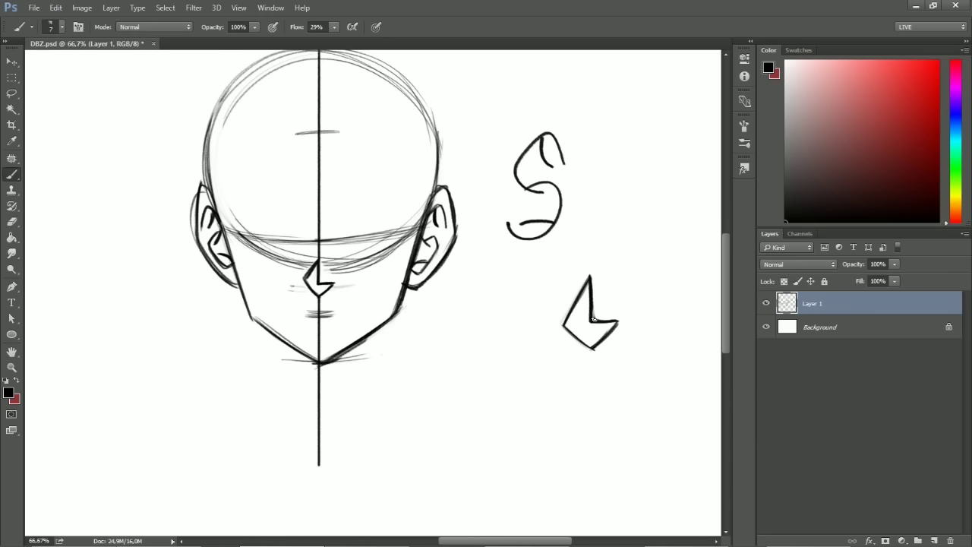
Undo the last stray mark and erase the enlarged nose study
mouse_move(669, 289)
mouse_down()
mouse_move(656, 357)
mouse_move(681, 366)
mouse_move(632, 370)
mouse_move(668, 289)
mouse_up()
key(ctrl+z)
key(e)
mouse_move(566, 319)
mouse_down()
mouse_move(614, 271)
mouse_move(625, 290)
mouse_move(612, 332)
mouse_up()
Erase the guide lines directly around the nose and above its bridge
key(space)
drag(472, 357, 624, 342)
mouse_move(461, 256)
mouse_down()
mouse_move(467, 242)
mouse_move(461, 267)
mouse_move(494, 261)
mouse_move(495, 271)
mouse_up()
key(b)
key(e)
key(b)
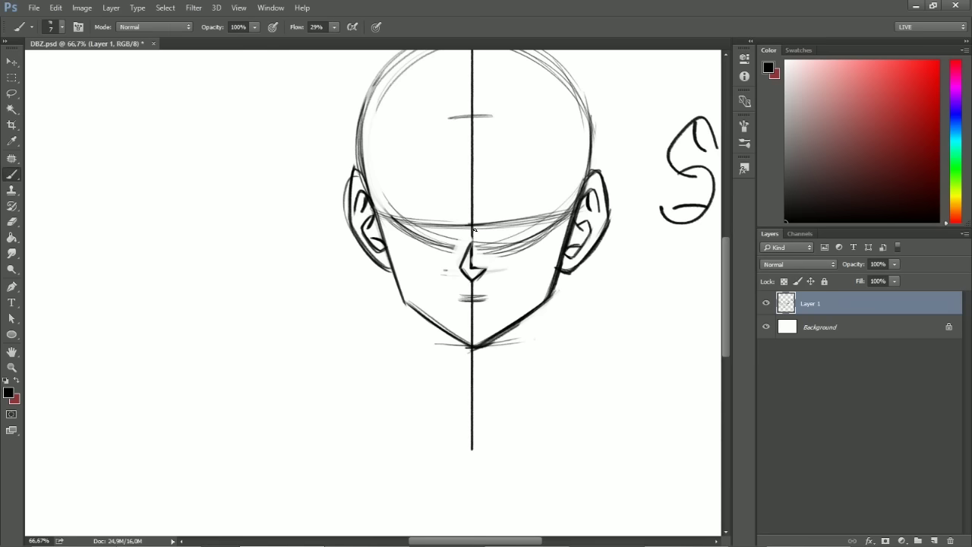
Erase the mouth guides and draw a frowning mouth with short hatching strokes beneath it
key(e)
drag(500, 195, 497, 222)
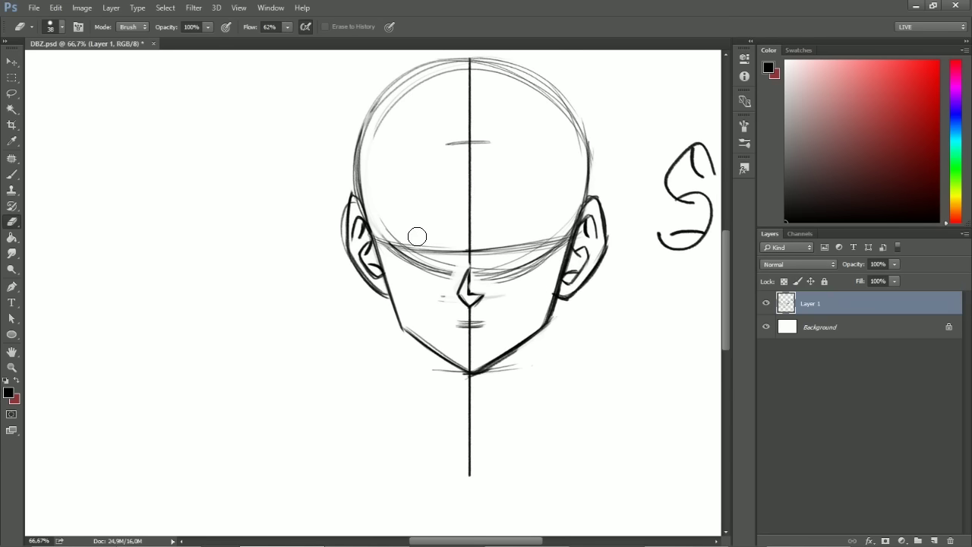
mouse_move(463, 322)
mouse_down()
mouse_move(484, 323)
mouse_move(469, 315)
mouse_move(480, 309)
mouse_move(492, 320)
mouse_move(456, 321)
mouse_move(486, 319)
mouse_up()
key(b)
key(e)
key(b)
mouse_move(455, 317)
mouse_down()
mouse_move(485, 314)
mouse_move(468, 312)
mouse_up()
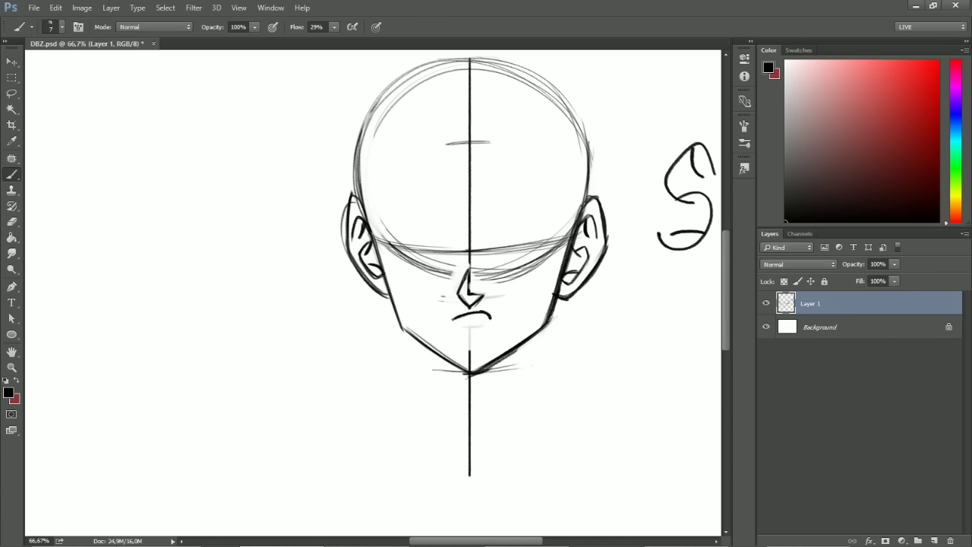
drag(462, 332, 472, 324)
drag(471, 332, 476, 323)
Erase the centre line above the nose and lighten the eye-line guides between the brows
key(e)
mouse_move(478, 266)
mouse_down()
mouse_move(471, 254)
mouse_move(470, 289)
mouse_move(482, 297)
mouse_up()
key(b)
key(e)
mouse_move(474, 213)
mouse_down()
mouse_move(473, 174)
mouse_move(473, 245)
mouse_move(385, 237)
mouse_up()
key(b)
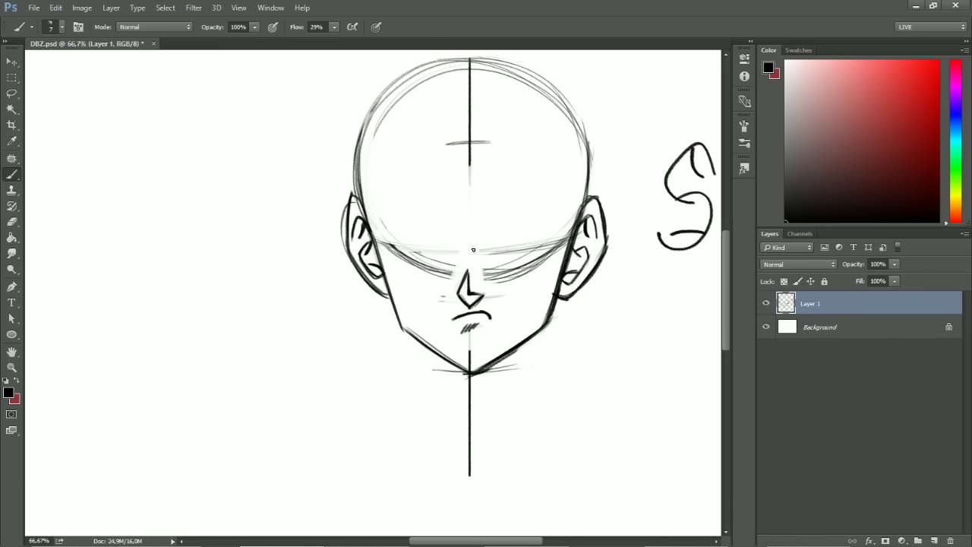
Draw slanted lower eyebrow lines on both sides, descending toward the nose bridge
drag(455, 316, 491, 318)
drag(482, 250, 529, 223)
drag(482, 250, 566, 211)
drag(461, 253, 379, 204)
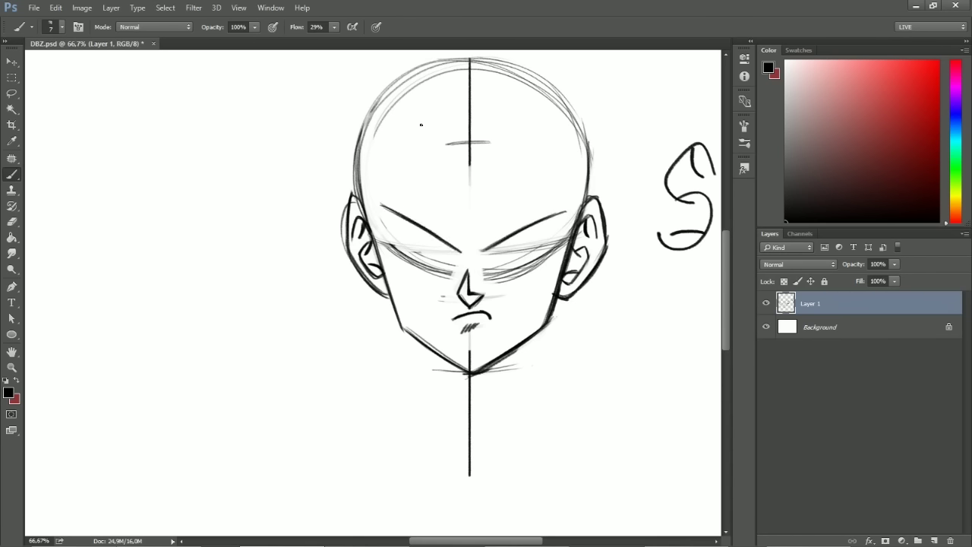
Complete the right eyebrow with an angled upper edge and short vertical strokes at its outer end
mouse_move(497, 242)
mouse_down()
mouse_move(564, 214)
mouse_move(564, 199)
mouse_move(537, 201)
mouse_move(516, 210)
mouse_move(558, 194)
mouse_move(569, 213)
mouse_move(564, 195)
mouse_move(517, 210)
mouse_move(476, 255)
mouse_up()
key(e)
key(b)
mouse_move(514, 217)
mouse_down()
mouse_move(482, 249)
mouse_move(525, 204)
mouse_up()
key(e)
key(b)
mouse_move(483, 249)
mouse_down()
mouse_move(526, 206)
mouse_move(563, 198)
mouse_move(563, 215)
mouse_up()
key(e)
key(b)
mouse_move(555, 216)
mouse_down()
mouse_move(565, 201)
mouse_move(569, 216)
mouse_up()
key(e)
key(b)
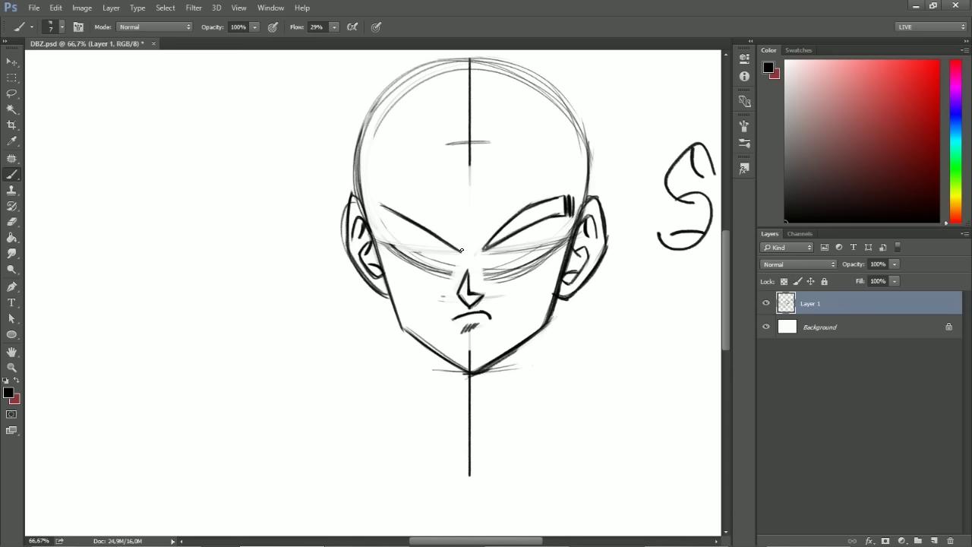
Complete the left eyebrow with a matching upper edge and short vertical strokes at its outer end
mouse_move(459, 249)
mouse_down()
mouse_move(427, 210)
mouse_move(388, 189)
mouse_move(378, 209)
mouse_move(385, 205)
mouse_up()
key(e)
key(b)
drag(382, 188, 379, 207)
mouse_move(385, 190)
mouse_down()
mouse_move(384, 209)
mouse_move(457, 246)
mouse_up()
drag(431, 212, 455, 245)
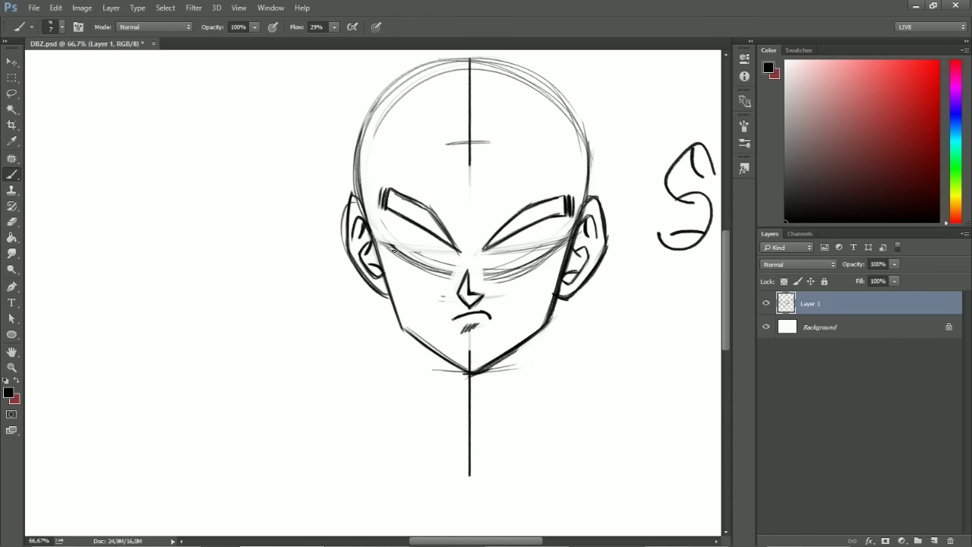
Draw the upper eye lines beneath both eyebrows and the outer edge of the right eye
mouse_move(393, 211)
mouse_down()
mouse_move(401, 251)
mouse_move(391, 210)
mouse_move(418, 262)
mouse_move(437, 259)
mouse_move(406, 251)
mouse_move(451, 253)
mouse_up()
mouse_move(492, 258)
mouse_down()
mouse_move(549, 253)
mouse_move(516, 258)
mouse_move(554, 242)
mouse_move(550, 256)
mouse_move(554, 219)
mouse_up()
key(e)
key(b)
drag(557, 221, 548, 248)
drag(558, 216, 546, 255)
Draw the lower lids and inner corners of both eyes, erasing leftover guide lines around them
key(e)
drag(445, 262, 447, 251)
key(b)
mouse_move(454, 247)
mouse_down()
mouse_move(448, 260)
mouse_move(497, 260)
mouse_up()
key(e)
key(b)
mouse_move(488, 261)
mouse_down()
mouse_move(508, 258)
mouse_move(455, 260)
mouse_up()
key(e)
key(b)
mouse_move(455, 261)
mouse_down()
mouse_move(453, 251)
mouse_move(469, 274)
mouse_move(509, 224)
mouse_up()
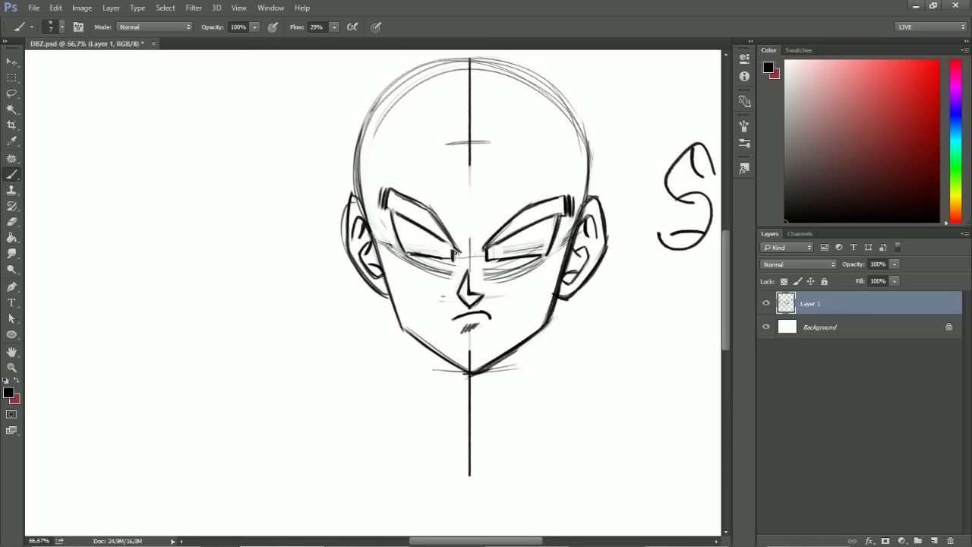
Redraw the left eyebrow's upper and lower edges as smoother curves, erasing the old angular lines
drag(447, 242, 461, 252)
key(e)
mouse_move(398, 203)
mouse_down()
mouse_move(422, 208)
mouse_move(386, 206)
mouse_move(412, 198)
mouse_move(431, 208)
mouse_move(443, 230)
mouse_up()
key(b)
key(e)
key(b)
mouse_move(389, 190)
mouse_down()
mouse_move(427, 209)
mouse_move(454, 241)
mouse_up()
mouse_move(387, 206)
mouse_down()
mouse_move(457, 247)
mouse_move(446, 228)
mouse_move(456, 245)
mouse_up()
key(e)
key(b)
key(e)
key(b)
Refine the inner end of the left eyebrow and the outer edge of the left eye
drag(435, 213, 457, 247)
mouse_move(447, 227)
mouse_down()
mouse_move(459, 249)
mouse_move(449, 258)
mouse_move(457, 249)
mouse_up()
key(e)
key(b)
mouse_move(392, 214)
mouse_down()
mouse_move(407, 253)
mouse_move(403, 244)
mouse_up()
key(e)
key(b)
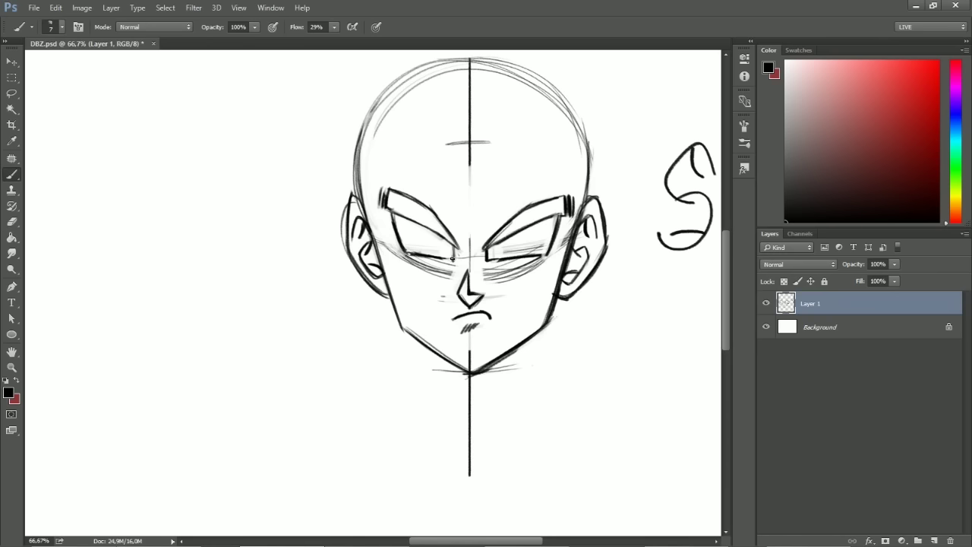
Erase and redraw the lower edges of both eyebrows so they double as the upper eye lines
mouse_move(436, 237)
mouse_down()
mouse_move(444, 243)
mouse_move(427, 230)
mouse_move(445, 241)
mouse_up()
key(e)
key(b)
key(e)
key(b)
drag(377, 209, 449, 243)
drag(402, 218, 449, 242)
mouse_move(404, 221)
mouse_down()
mouse_move(455, 247)
mouse_move(534, 217)
mouse_move(489, 246)
mouse_move(517, 230)
mouse_up()
key(e)
key(b)
drag(487, 249, 550, 216)
drag(487, 252, 561, 216)
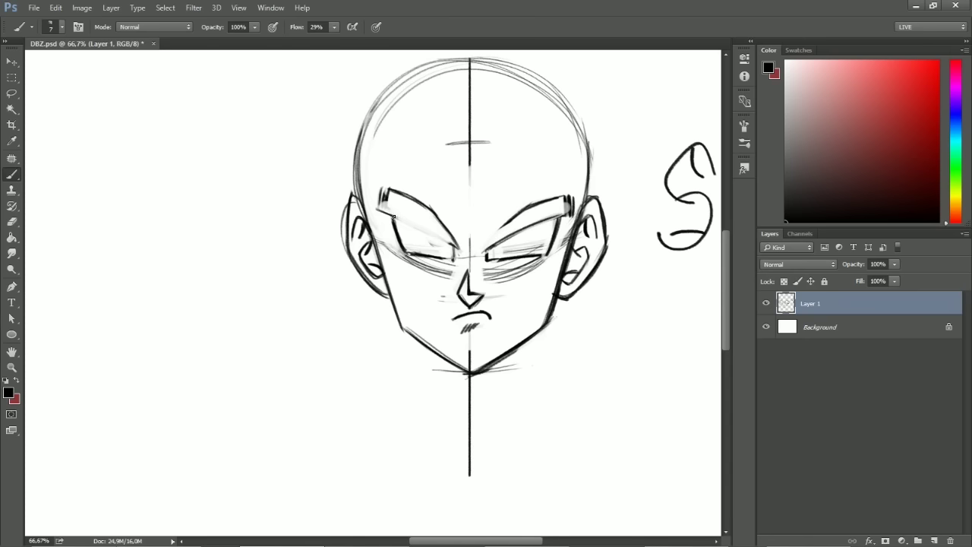
Darken the left upper eye line and draw half-hidden round irises beneath both brows
drag(393, 218, 456, 248)
mouse_move(412, 226)
mouse_down()
mouse_move(458, 247)
mouse_move(522, 235)
mouse_move(511, 240)
mouse_up()
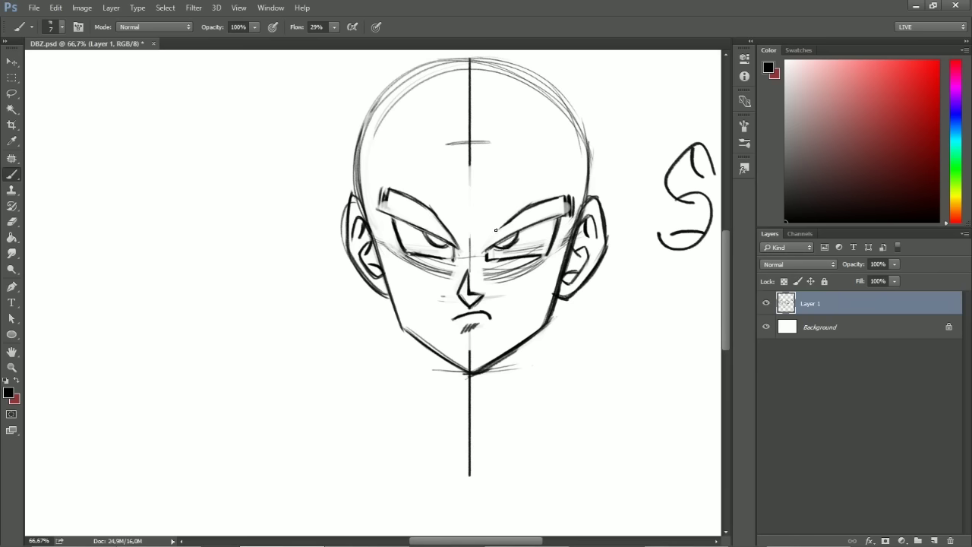
key(e)
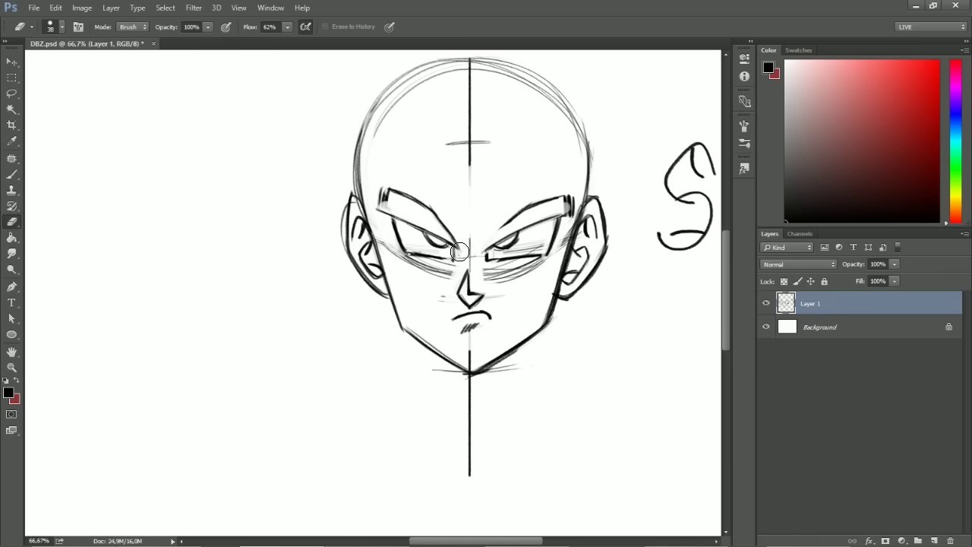
key(b)
drag(421, 236, 444, 242)
Erase the right eye's iris and the marks around it
key(e)
key(b)
key(e)
mouse_move(521, 255)
mouse_down()
mouse_move(501, 258)
mouse_move(510, 244)
mouse_move(490, 247)
mouse_move(543, 220)
mouse_up()
key(b)
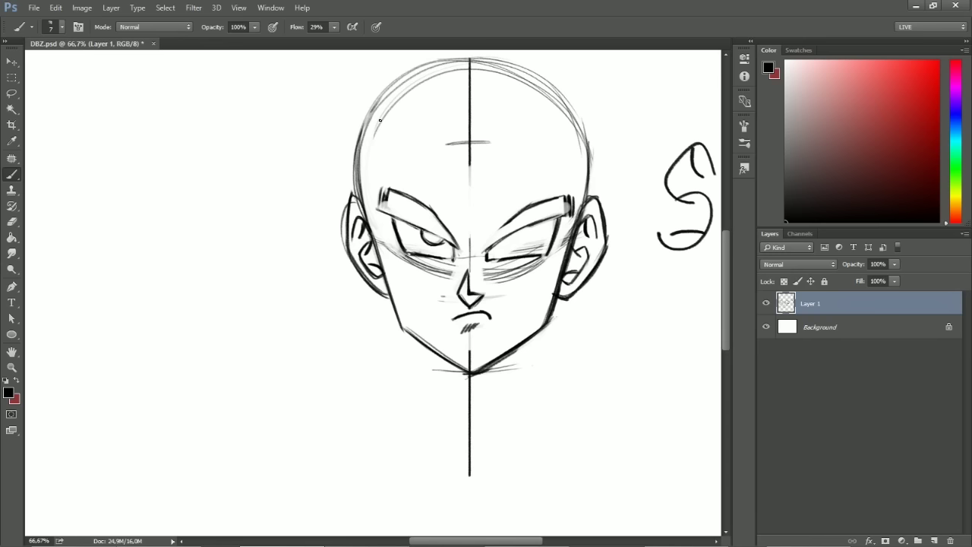
Undo the recent strokes, then redraw the right iris and the inner end of the right eyebrow
mouse_move(400, 231)
mouse_down()
mouse_move(447, 228)
mouse_move(449, 237)
mouse_move(515, 256)
mouse_move(499, 247)
mouse_move(515, 236)
mouse_move(519, 243)
mouse_move(501, 242)
mouse_move(524, 228)
mouse_move(522, 253)
mouse_up()
key(ctrl+z)
key(e)
key(b)
key(ctrl+z)
key(ctrl+z)
key(ctrl+z)
key(ctrl+z)
drag(523, 209, 486, 248)
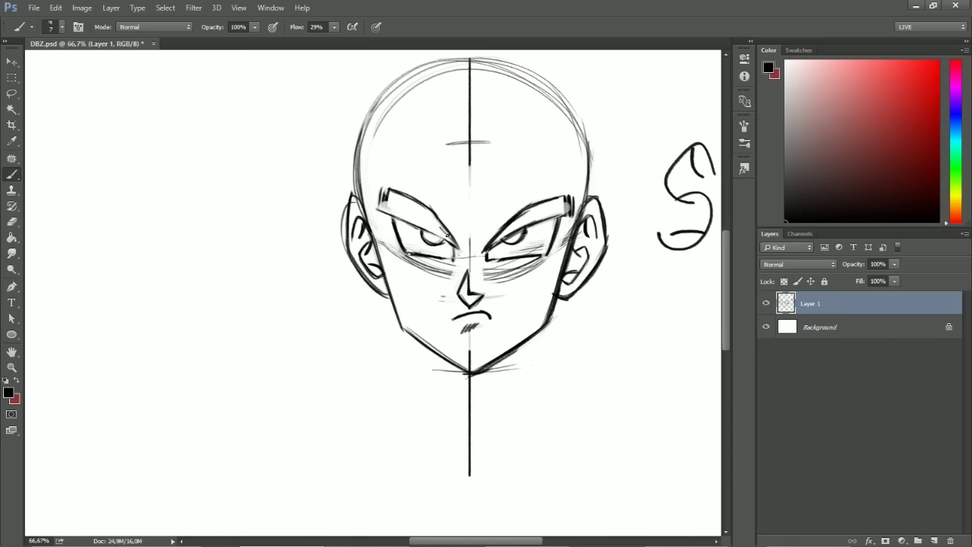
Refine the curves at the inner ends of both eyebrows and lighten the upper parts of the irises
drag(437, 218, 455, 244)
key(e)
key(b)
mouse_move(397, 183)
mouse_down()
mouse_move(444, 212)
mouse_move(394, 190)
mouse_move(436, 214)
mouse_move(452, 240)
mouse_up()
mouse_move(424, 207)
mouse_down()
mouse_move(450, 237)
mouse_move(541, 205)
mouse_move(488, 252)
mouse_up()
key(e)
key(b)
key(e)
key(b)
mouse_move(530, 206)
mouse_down()
mouse_move(493, 241)
mouse_move(545, 218)
mouse_move(500, 251)
mouse_move(551, 220)
mouse_up()
key(e)
key(b)
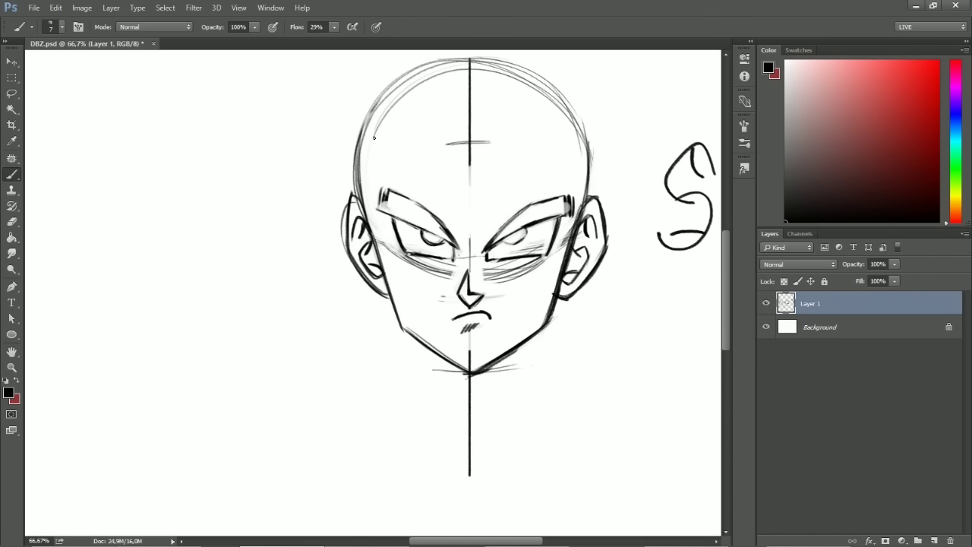
Draw short vertical frown lines between the inner ends of the eyebrows
mouse_move(469, 230)
mouse_down()
mouse_move(469, 256)
mouse_move(464, 247)
mouse_move(477, 252)
mouse_move(463, 248)
mouse_move(479, 226)
mouse_up()
key(e)
key(b)
key(e)
key(b)
Erase the leftover curved guide lines across the cheeks beneath both eyes
key(e)
mouse_move(434, 277)
mouse_down()
mouse_move(403, 262)
mouse_move(434, 278)
mouse_move(527, 271)
mouse_move(440, 276)
mouse_move(410, 265)
mouse_move(498, 282)
mouse_move(542, 278)
mouse_up()
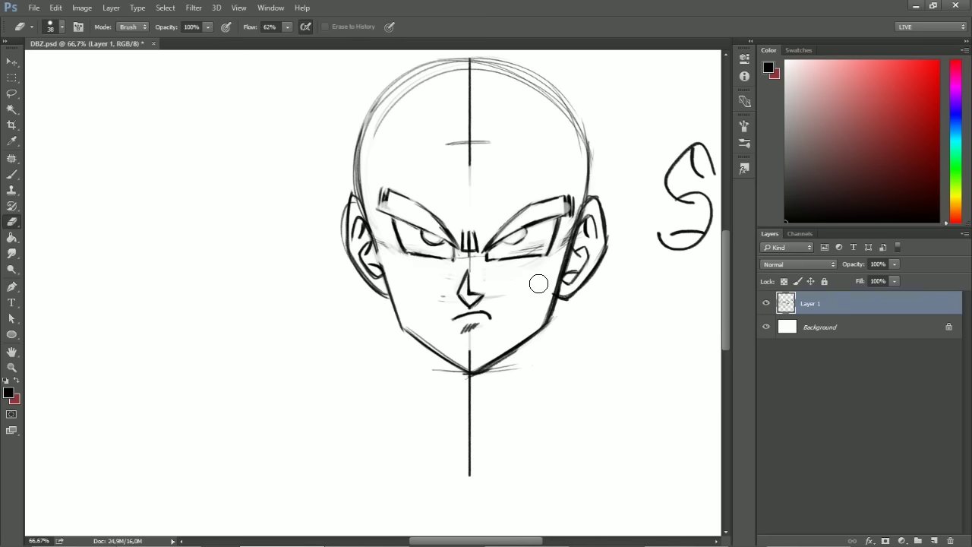
key(b)
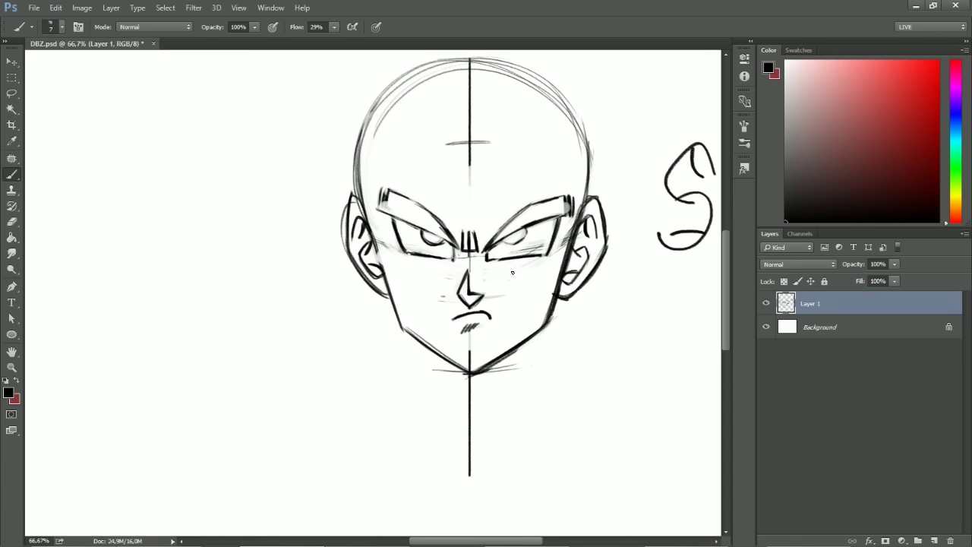
Draw short slanted creases under both eyes, undoing unwanted strokes, and touch up the right side of the face
drag(496, 272, 551, 258)
mouse_move(399, 256)
mouse_down()
mouse_move(452, 270)
mouse_move(542, 271)
mouse_move(501, 276)
mouse_move(501, 267)
mouse_move(558, 261)
mouse_move(565, 233)
mouse_move(559, 274)
mouse_up()
key(ctrl+z)
key(ctrl+z)
key(e)
key(b)
key(ctrl+z)
key(ctrl+z)
key(e)
key(b)
drag(574, 212, 561, 262)
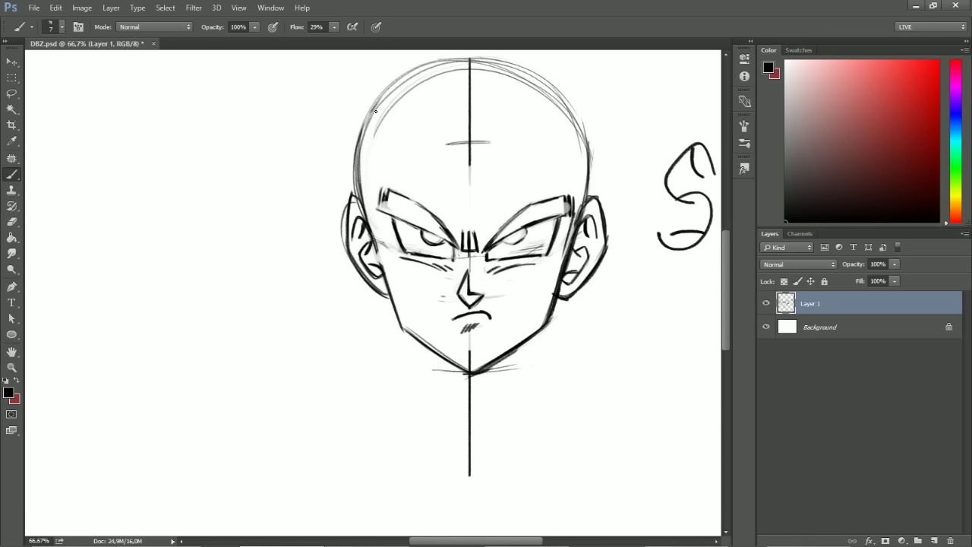
Draw diagonal forehead creases above both eyebrows and a short vertical line between them
drag(470, 191, 471, 215)
mouse_move(416, 184)
mouse_down()
mouse_move(452, 218)
mouse_move(514, 186)
mouse_up()
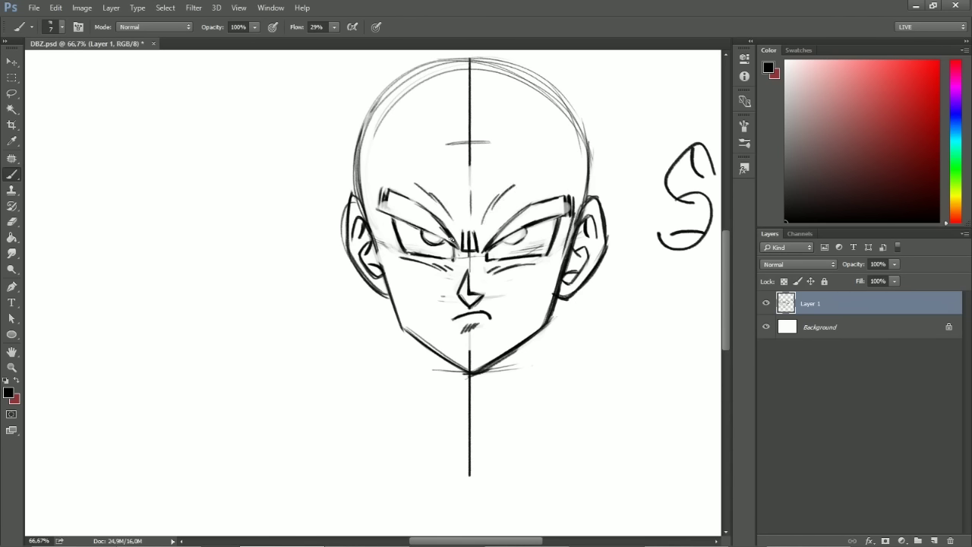
key(e)
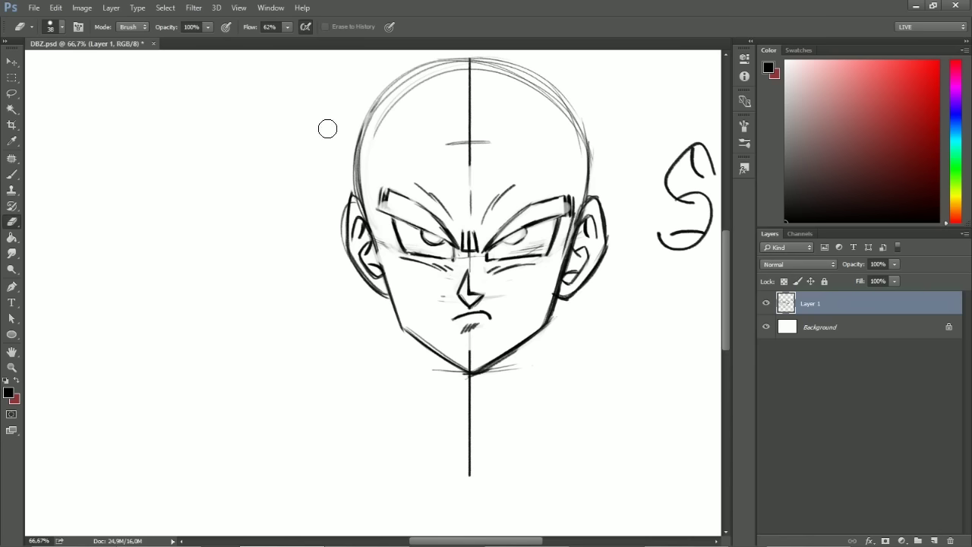
Extend the inner ends of both eyebrows to the nose bridge and darken the right eyebrow's edges
key(b)
mouse_move(433, 219)
mouse_down()
mouse_move(464, 252)
mouse_move(527, 223)
mouse_up()
mouse_move(478, 249)
mouse_down()
mouse_move(533, 220)
mouse_move(508, 223)
mouse_move(529, 210)
mouse_move(481, 248)
mouse_move(533, 204)
mouse_up()
key(e)
key(b)
drag(491, 234, 542, 200)
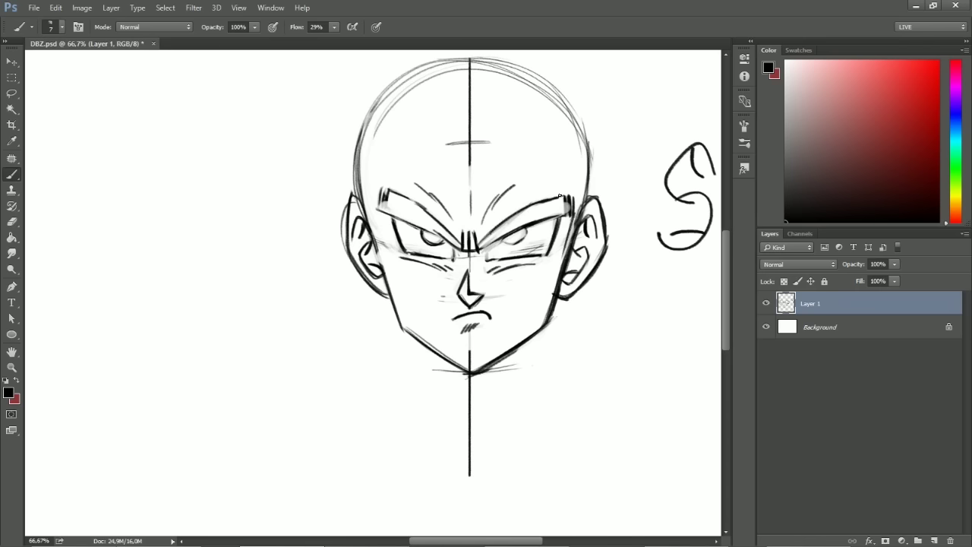
Redraw the left eyebrow's outer end and darken its upper edge down to the nose bridge
key(e)
drag(389, 190, 381, 209)
key(b)
drag(387, 186, 376, 210)
mouse_move(384, 190)
mouse_down()
mouse_move(379, 210)
mouse_move(416, 207)
mouse_move(461, 248)
mouse_move(478, 247)
mouse_up()
key(e)
key(b)
key(e)
key(b)
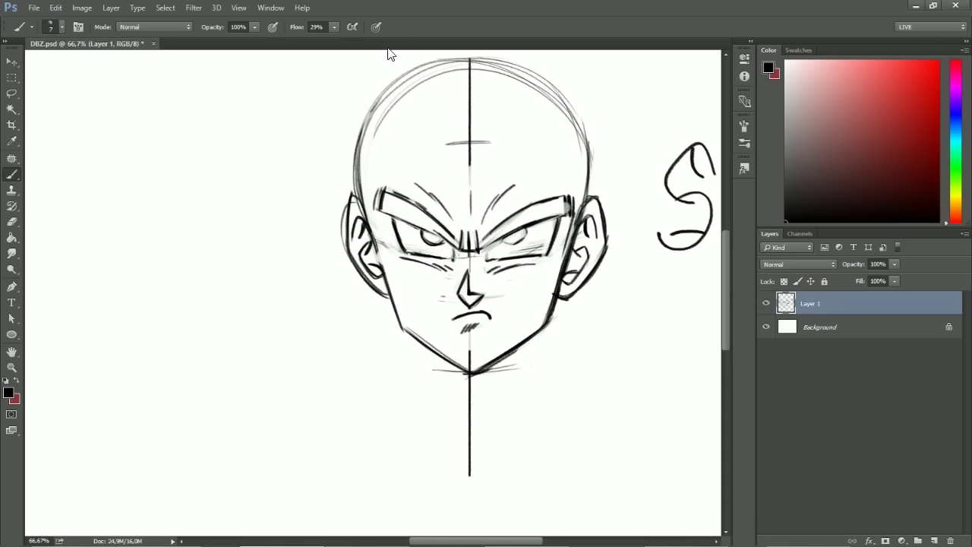
Clean up the lines around the eyes and darken the right eye's outline and eyebrow end
key(e)
drag(445, 214, 427, 234)
key(b)
mouse_move(501, 236)
mouse_down()
mouse_move(479, 250)
mouse_move(501, 225)
mouse_move(569, 214)
mouse_move(559, 263)
mouse_up()
key(e)
key(b)
key(e)
key(b)
key(e)
key(e)
mouse_move(569, 222)
mouse_down()
mouse_move(575, 191)
mouse_move(568, 227)
mouse_up()
key(b)
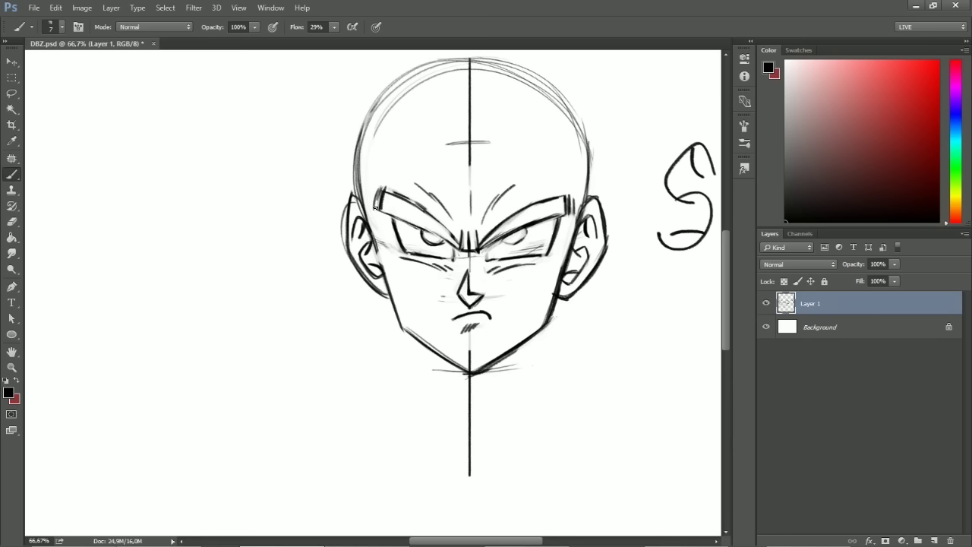
Erase stray lines by the left ear, then use a 9 px eraser to thin the right jaw and centre guide
key(e)
drag(336, 210, 336, 217)
key(b)
key(e)
right_click(580, 219)
click(644, 210)
key(Return)
drag(561, 263, 549, 310)
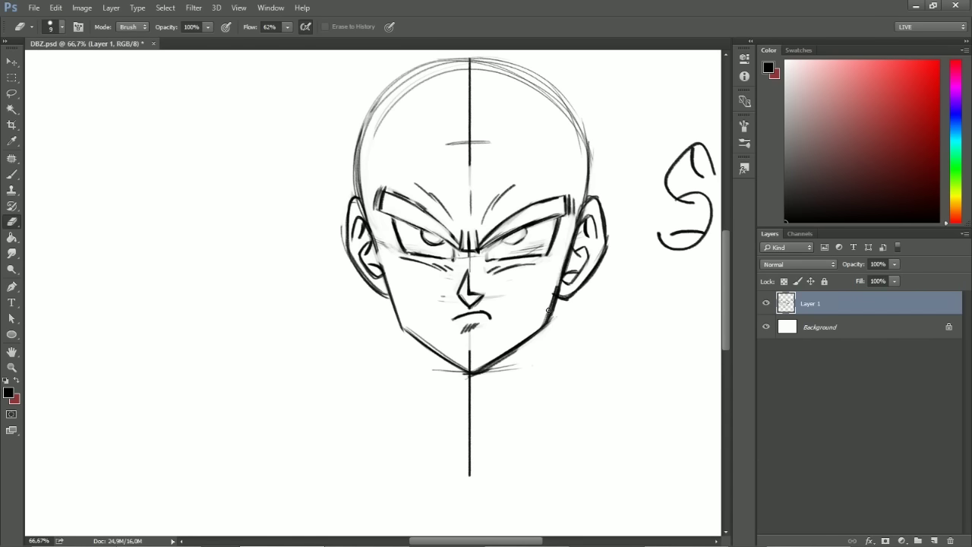
drag(470, 346, 470, 363)
drag(471, 267, 470, 254)
Draw a curved hairline across the forehead, bending down towards the temples on both sides
key(b)
drag(474, 186, 462, 230)
mouse_move(455, 190)
mouse_down()
mouse_move(370, 203)
mouse_move(422, 186)
mouse_move(357, 232)
mouse_up()
mouse_move(479, 190)
mouse_down()
mouse_move(550, 208)
mouse_move(539, 200)
mouse_move(568, 247)
mouse_up()
drag(372, 205, 354, 253)
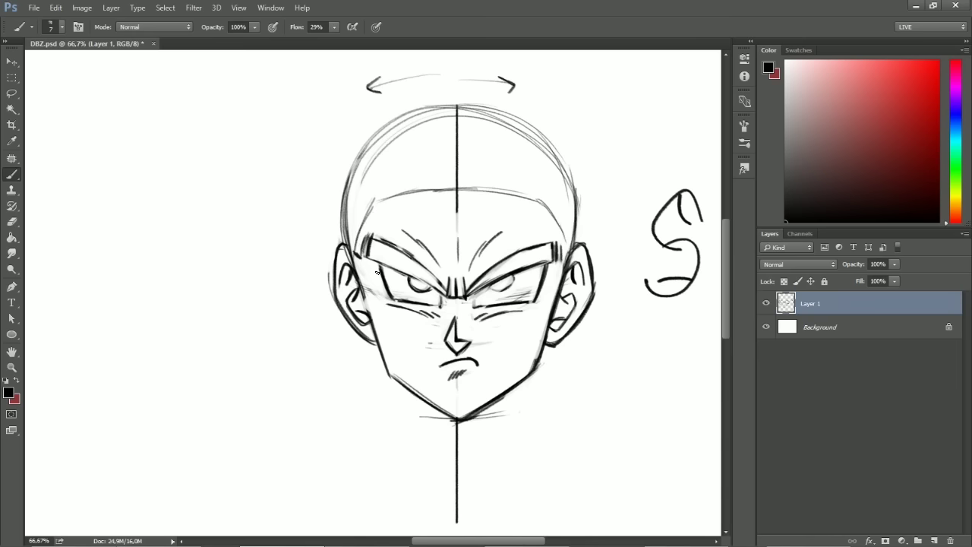
Draw the sideburn lines beside both ears and darken the hairline's side curves and skull outline
drag(360, 254, 366, 301)
mouse_move(567, 239)
mouse_down()
mouse_move(562, 284)
mouse_move(575, 244)
mouse_up()
drag(638, 362, 562, 330)
mouse_move(483, 236)
mouse_down()
mouse_move(514, 264)
mouse_move(464, 197)
mouse_move(378, 194)
mouse_up()
mouse_move(302, 253)
mouse_down()
mouse_move(324, 207)
mouse_move(354, 199)
mouse_up()
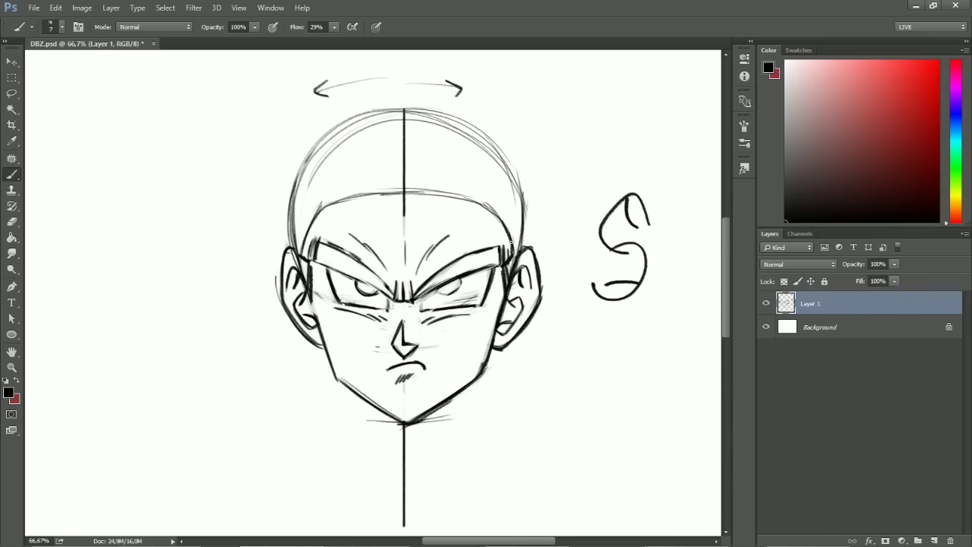
mouse_move(291, 222)
mouse_down()
mouse_move(322, 138)
mouse_move(348, 123)
mouse_move(406, 110)
mouse_move(453, 129)
mouse_up()
Lasso the S-shaped sketch beside the head and move it to the head's other side
key(e)
right_click(645, 198)
click(706, 211)
click(657, 133)
key(l)
mouse_move(599, 175)
mouse_down()
mouse_move(575, 243)
mouse_move(638, 240)
mouse_move(233, 259)
mouse_up()
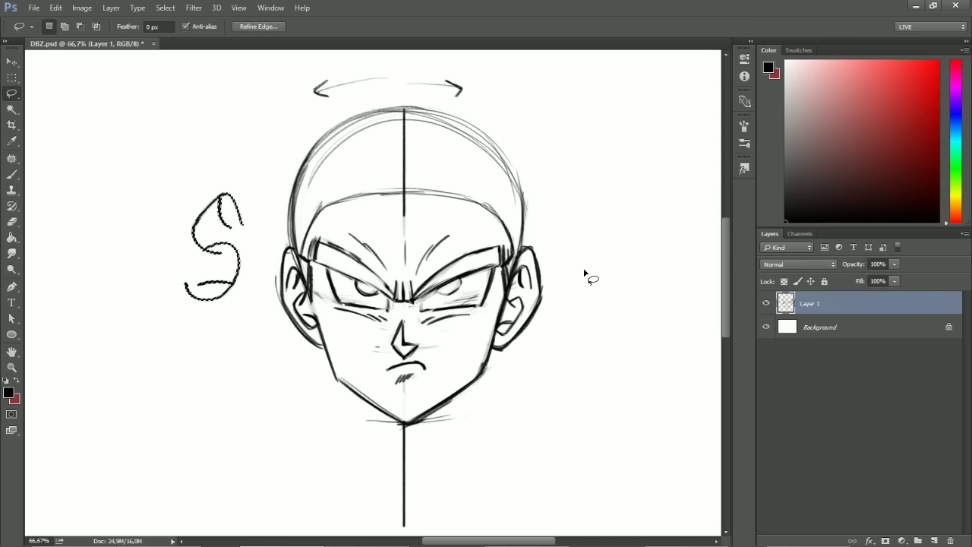
Create a new empty layer above Layer 1
key(ctrl+shift+n)
key(Return)
key(v)
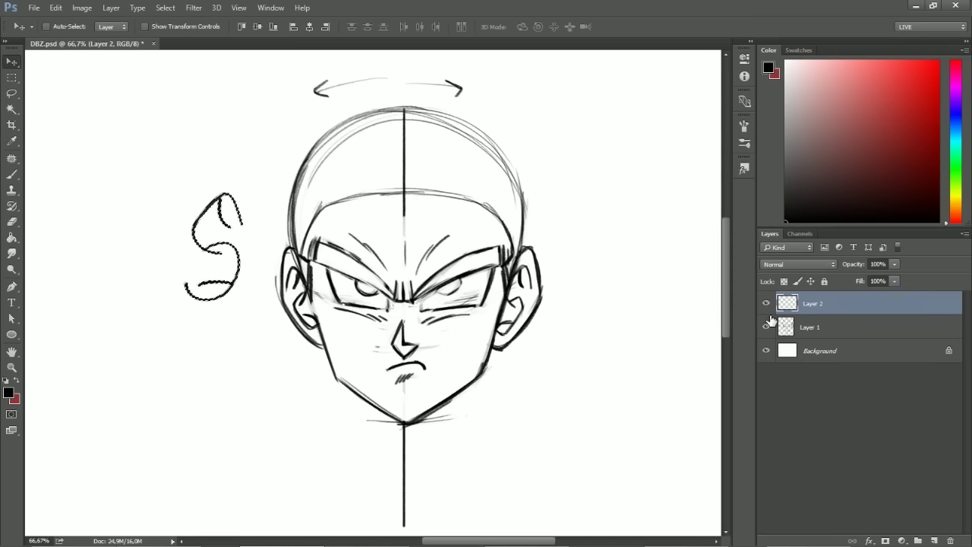
Shift the Layer 1 head sketch to the left and lower its opacity, then return to Layer 2
key(alt+bracketleft)
drag(542, 303, 366, 302)
click(893, 263)
drag(895, 277, 862, 283)
click(846, 304)
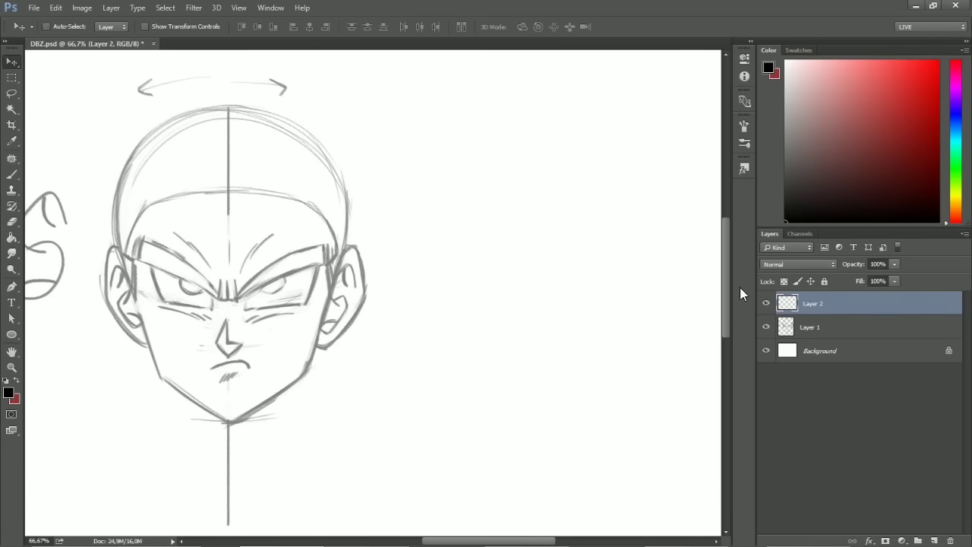
Draw a straight horizontal guide from the chin on Layer 2, set its opacity to 45%, and fade Layer 1 further
key(b)
mouse_move(231, 420)
mouse_down()
mouse_move(91, 403)
mouse_move(691, 451)
mouse_move(716, 467)
mouse_up()
click(894, 264)
mouse_move(895, 277)
mouse_down()
mouse_move(862, 281)
mouse_move(878, 278)
mouse_up()
click(836, 327)
click(851, 308)
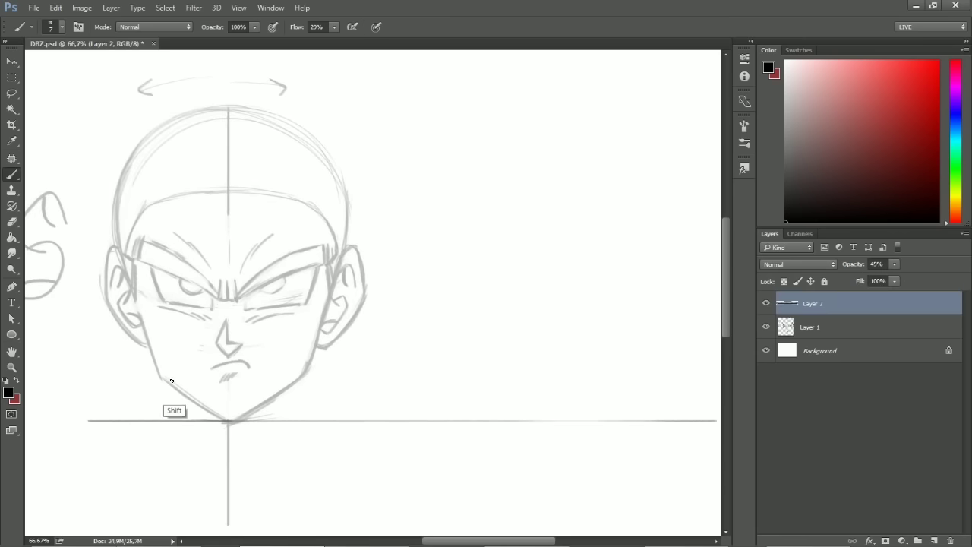
Draw straight horizontal guides on Layer 2 across from the jaw corners, nose base, earlobes and inner brows
mouse_move(97, 375)
mouse_down()
mouse_move(283, 402)
mouse_move(639, 410)
mouse_move(701, 401)
mouse_up()
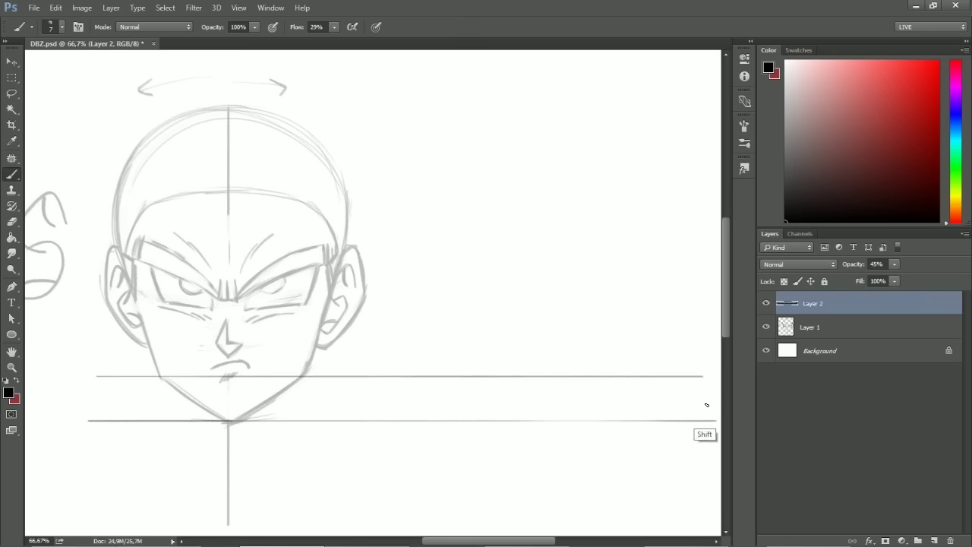
mouse_move(221, 358)
mouse_down()
mouse_move(190, 358)
mouse_move(753, 358)
mouse_up()
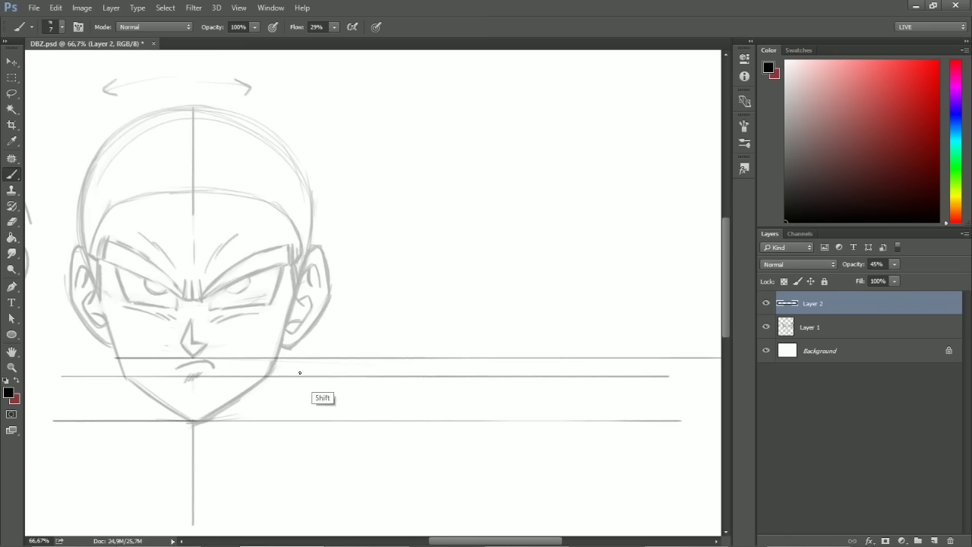
drag(271, 343, 735, 347)
drag(154, 319, 816, 356)
drag(50, 298, 532, 299)
scroll(596, 348, right, 1)
Add more straight horizontal guides level with the lower eye line, the tops of the ears and the nostrils
mouse_move(105, 352)
mouse_down()
mouse_move(312, 356)
mouse_move(295, 362)
mouse_up()
drag(112, 317, 803, 375)
drag(307, 256, 55, 255)
mouse_move(55, 255)
mouse_down()
mouse_move(408, 266)
mouse_move(774, 304)
mouse_up()
mouse_move(259, 357)
mouse_down()
mouse_move(12, 355)
mouse_move(731, 429)
mouse_up()
key(ctrl+z)
mouse_move(243, 359)
mouse_down()
mouse_move(54, 356)
mouse_move(730, 408)
mouse_up()
drag(225, 342, 264, 375)
Draw straight horizontal guides across from the hairline and the top of the head
mouse_move(185, 233)
mouse_down()
mouse_move(555, 249)
mouse_move(730, 289)
mouse_up()
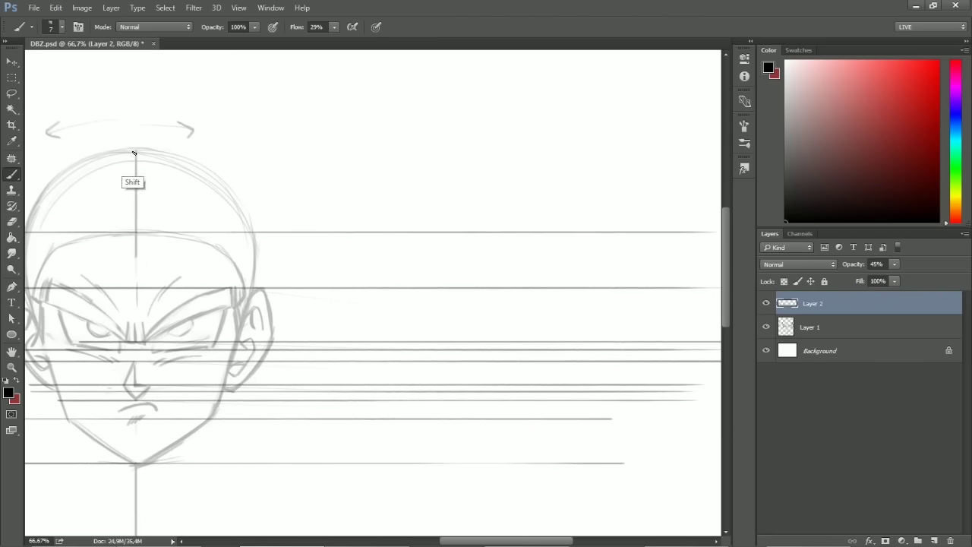
drag(46, 152, 717, 154)
drag(569, 400, 579, 338)
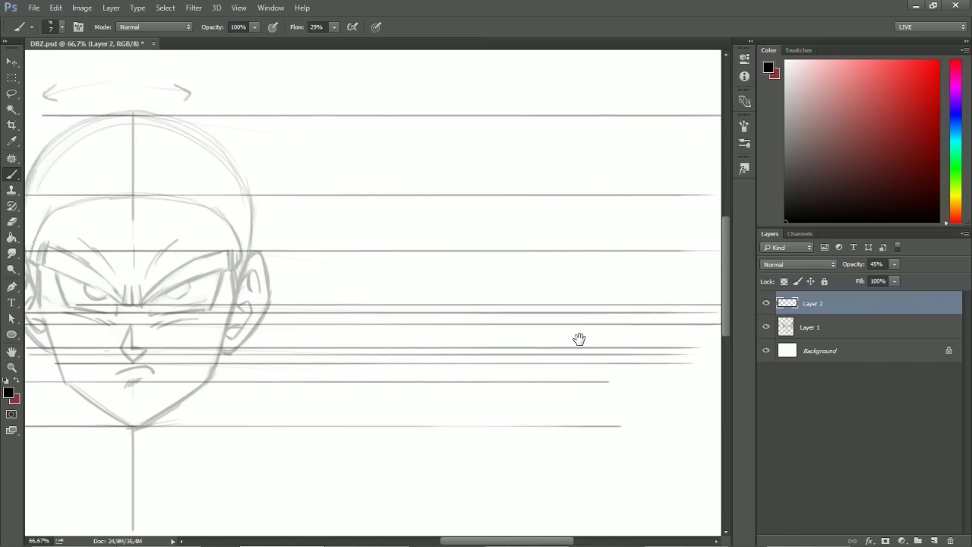
Free-transform the guide lines on Layer 2 so they stretch across the full width of the canvas
key(ctrl+t)
key(ctrl+minus)
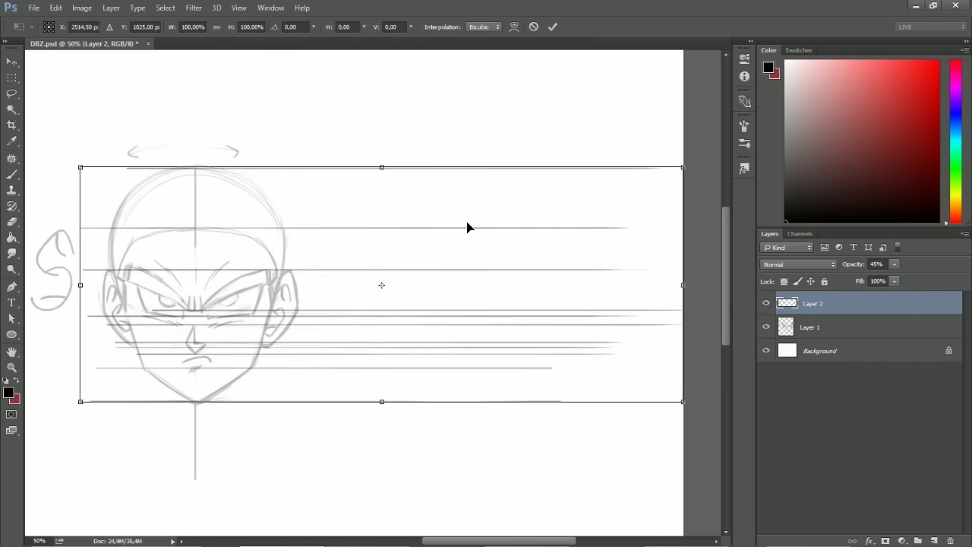
key(ctrl+minus)
drag(589, 287, 608, 372)
key(b)
key(Return)
Lower the opacity of the guide layer, Layer 2, to 18%
mouse_move(251, 354)
mouse_down()
mouse_move(501, 303)
mouse_move(457, 335)
mouse_up()
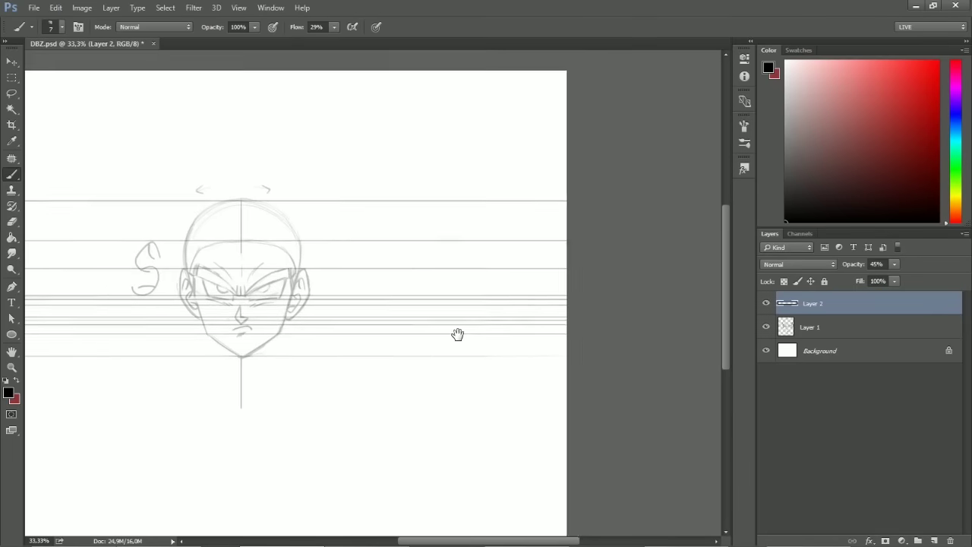
key(ctrl+plus)
key(ctrl+plus)
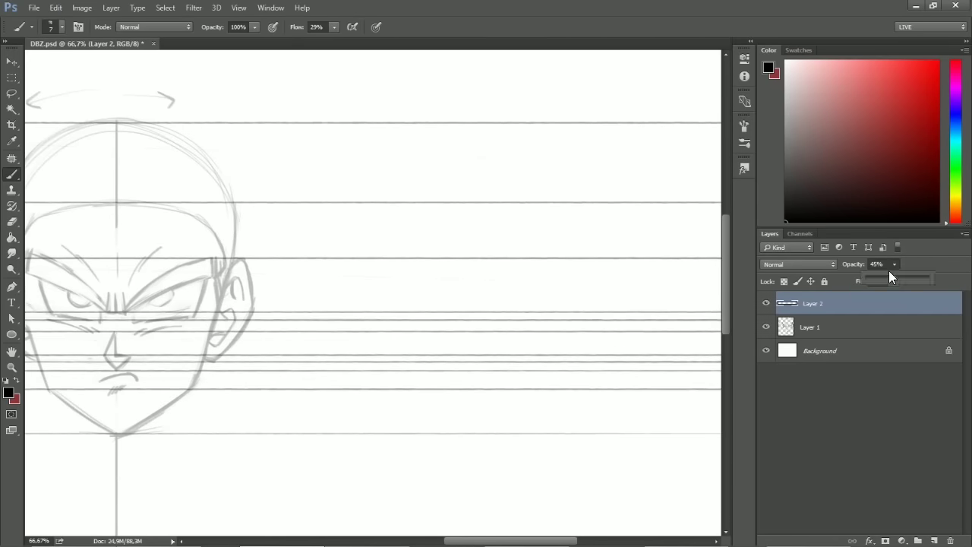
drag(889, 277, 877, 278)
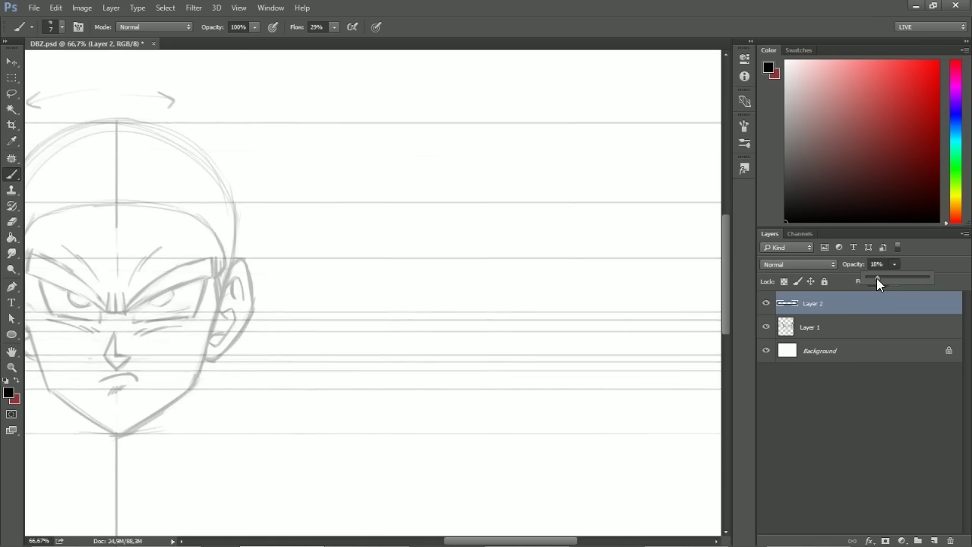
Create a new empty layer directly above Layer 1
click(835, 326)
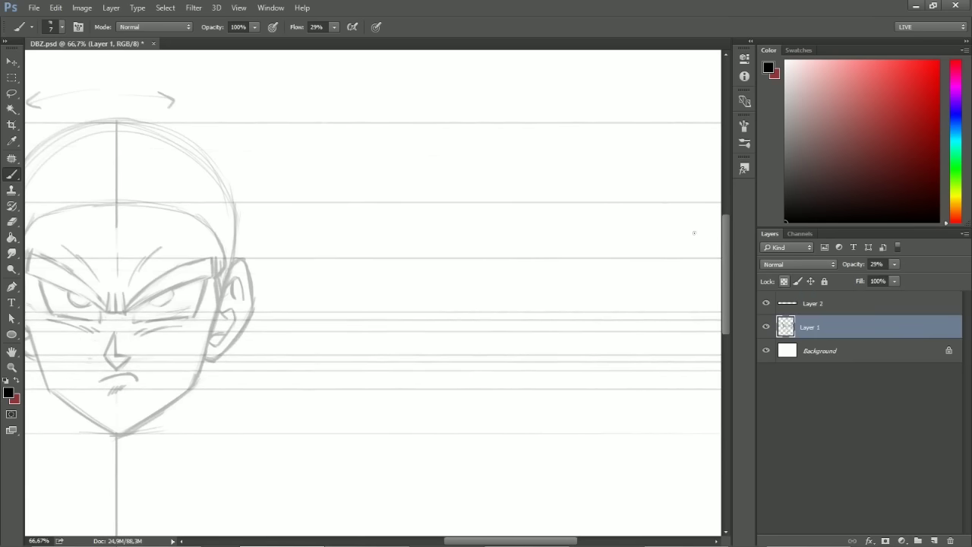
mouse_move(445, 428)
mouse_down()
mouse_move(486, 392)
mouse_move(472, 404)
mouse_up()
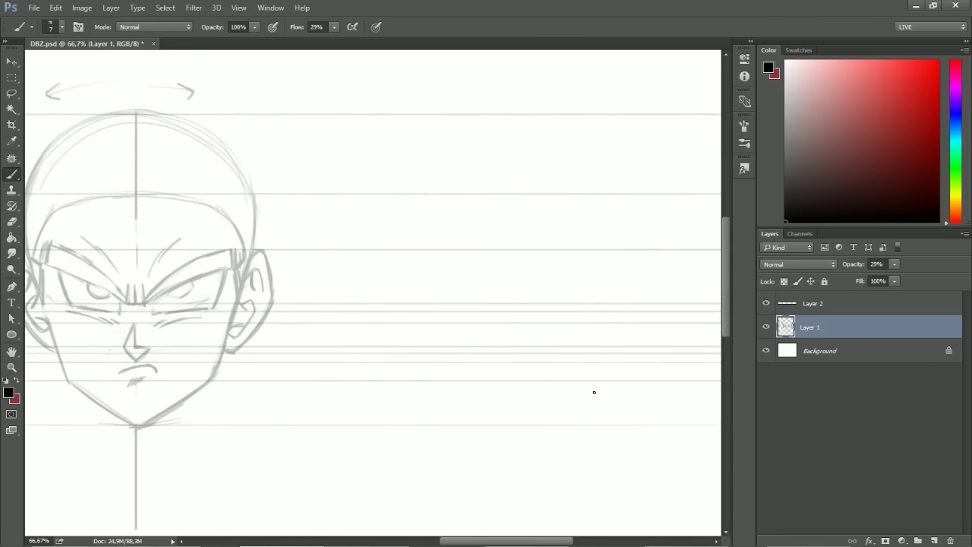
drag(489, 283, 483, 267)
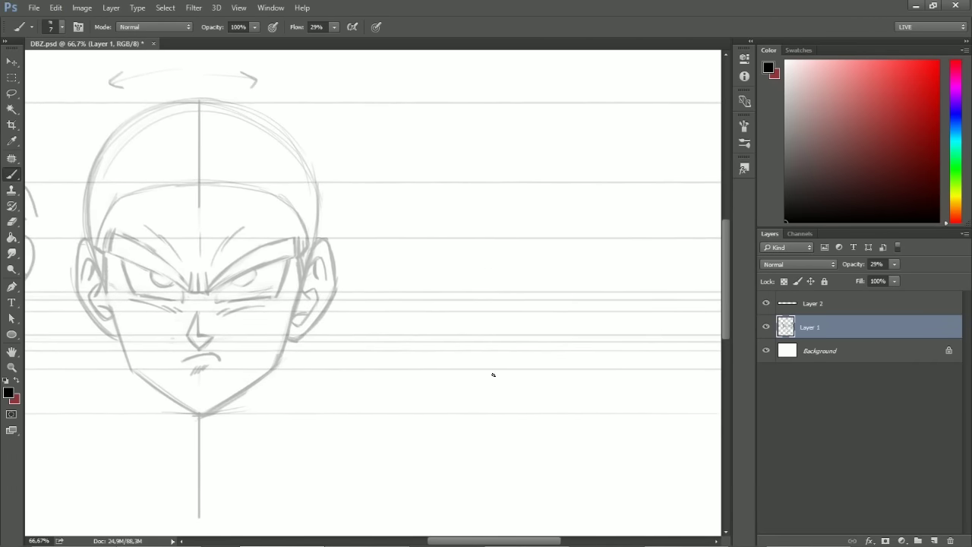
mouse_move(468, 391)
mouse_down()
mouse_move(495, 382)
mouse_move(510, 337)
mouse_move(549, 372)
mouse_up()
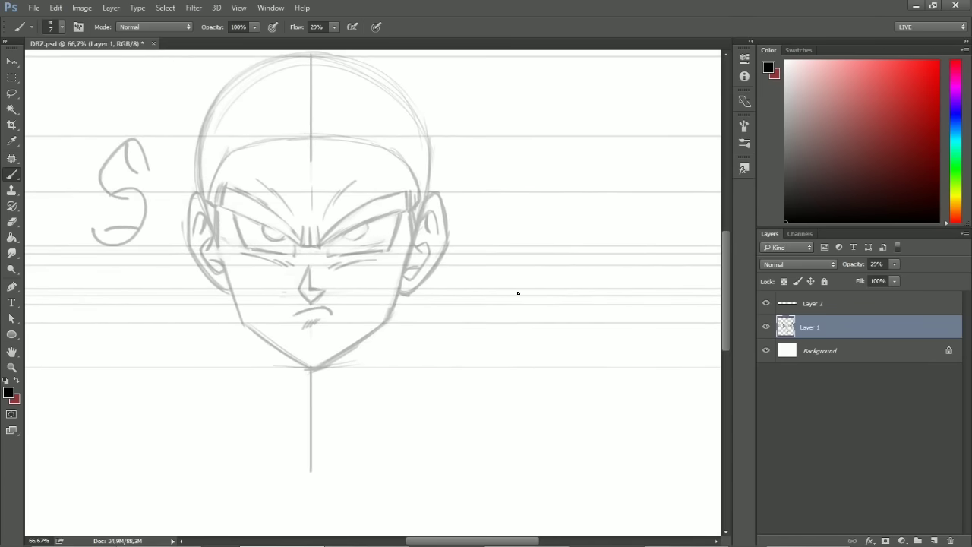
key(ctrl+shift+n)
key(Return)
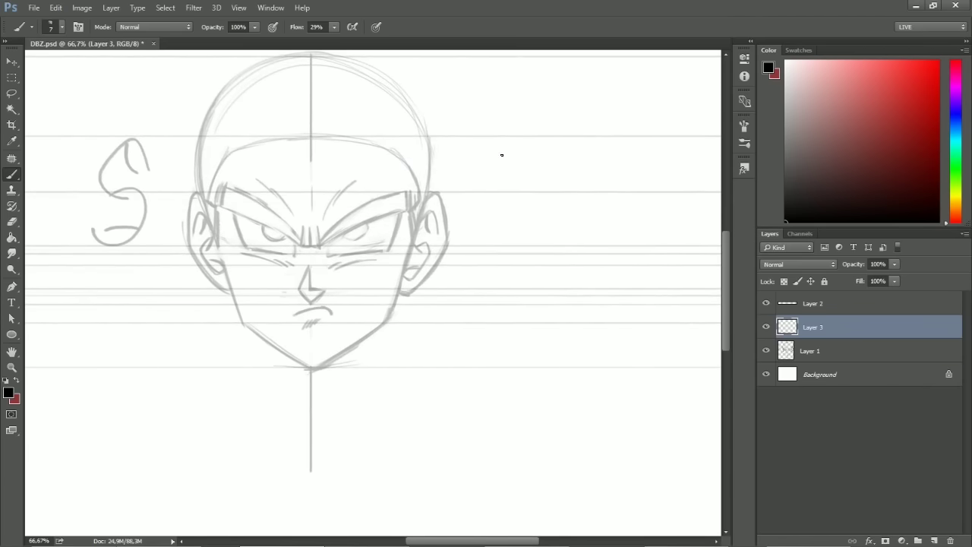
Sketch a narrow, short neck below the jaw on Layer 3, starting the shoulder slope and erasing excess line
drag(352, 353, 405, 349)
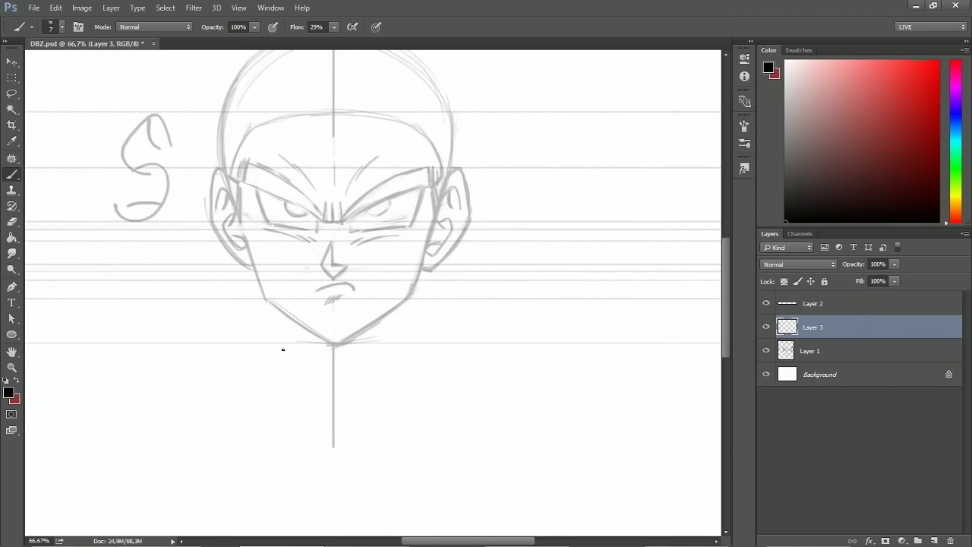
drag(287, 340, 291, 368)
drag(396, 311, 399, 371)
key(e)
drag(295, 363, 286, 317)
key(b)
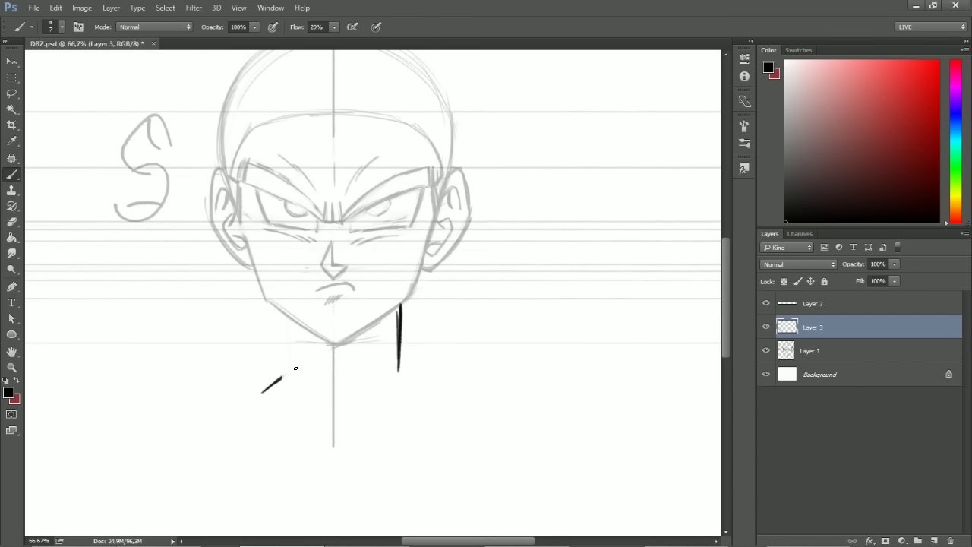
drag(284, 317, 227, 391)
key(e)
drag(399, 306, 399, 371)
key(b)
Draw slanted shoulder lines outward from both sides of the neck base and erase their stray ends
drag(400, 336, 441, 379)
key(e)
mouse_move(232, 394)
mouse_down()
mouse_move(275, 366)
mouse_move(237, 382)
mouse_up()
key(b)
key(e)
drag(298, 374, 267, 387)
key(b)
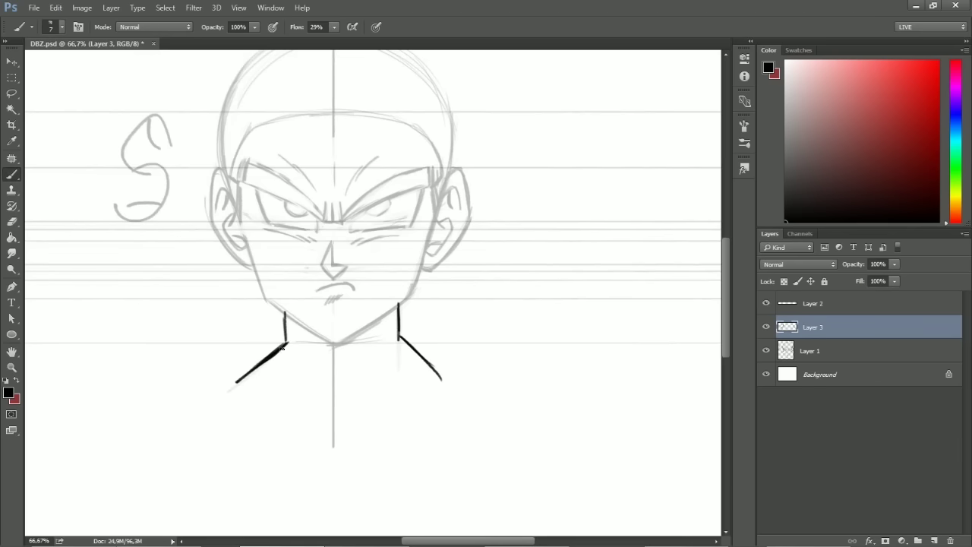
Erase the right-hand shoulder slope, redraw it at a flatter angle, and clean up the stray marks around both shoulders
key(e)
mouse_move(440, 379)
mouse_down()
mouse_move(401, 347)
mouse_move(403, 337)
mouse_up()
key(b)
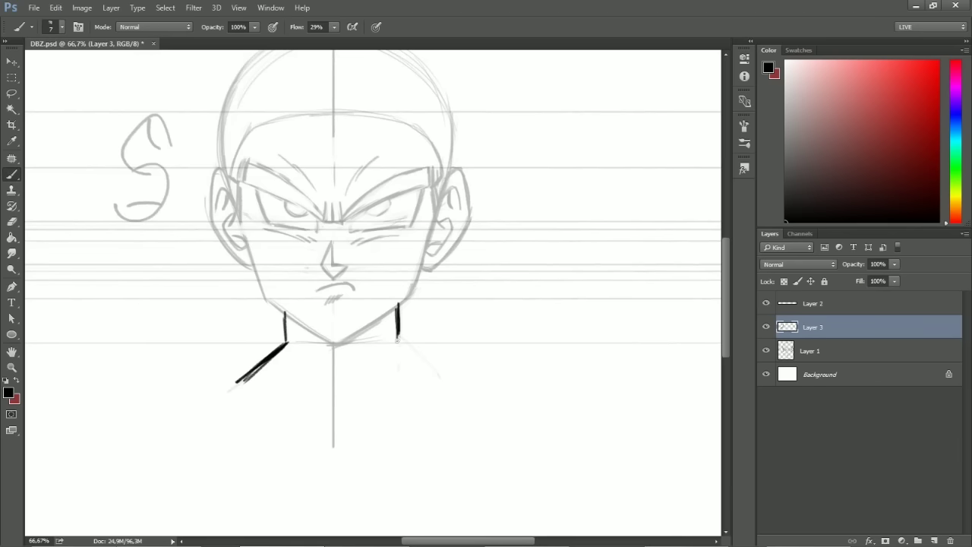
drag(433, 368, 456, 393)
key(e)
key(b)
mouse_move(242, 382)
mouse_down()
mouse_move(278, 351)
mouse_move(235, 381)
mouse_up()
key(e)
mouse_move(419, 376)
mouse_down()
mouse_move(394, 344)
mouse_move(457, 392)
mouse_up()
key(b)
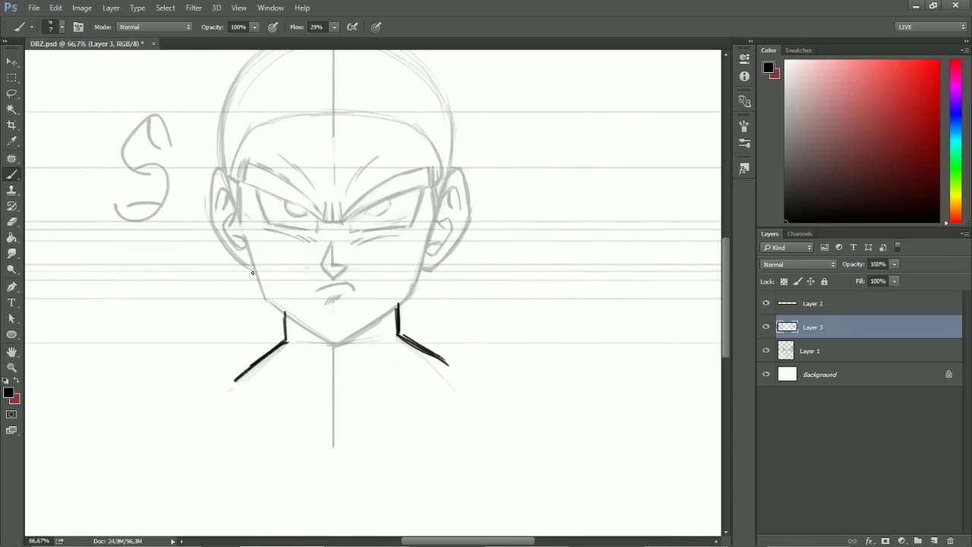
Draw the V-shaped neck tendons, a small throat mark, and the collarbones meeting at the centre line
drag(302, 333, 335, 403)
drag(375, 330, 341, 402)
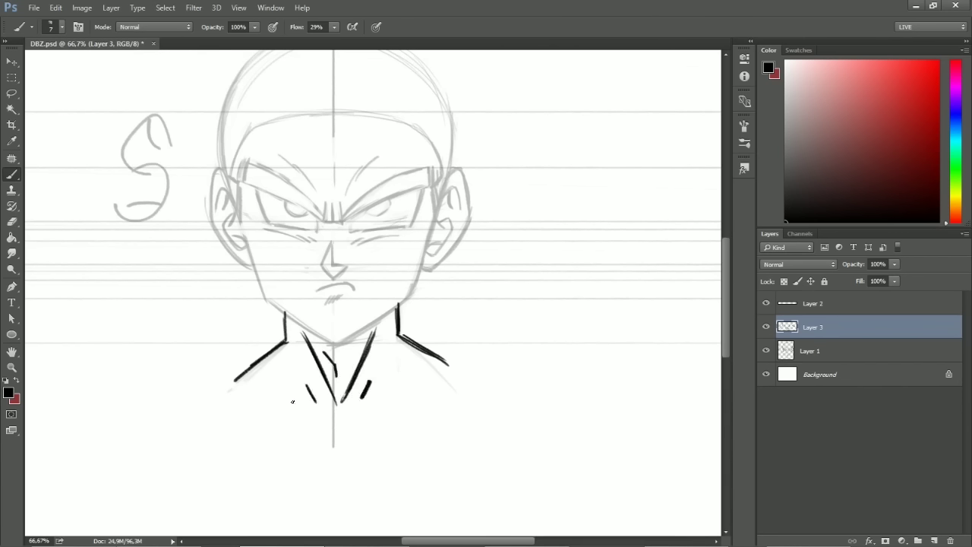
mouse_move(288, 400)
mouse_down()
mouse_move(334, 407)
mouse_move(338, 439)
mouse_move(431, 395)
mouse_up()
mouse_move(352, 402)
mouse_down()
mouse_move(454, 397)
mouse_move(446, 394)
mouse_up()
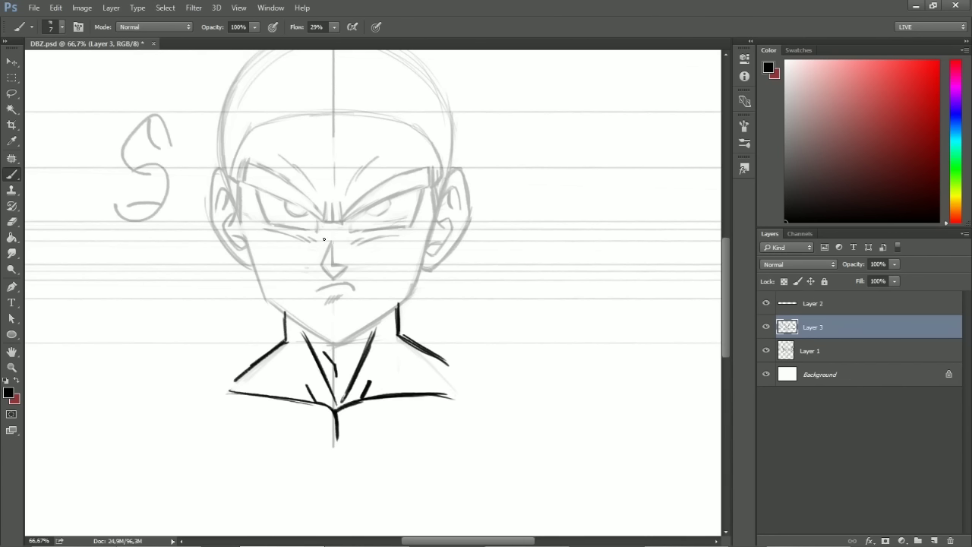
drag(235, 411, 313, 504)
mouse_move(450, 359)
mouse_down()
mouse_move(445, 425)
mouse_move(336, 504)
mouse_up()
key(ctrl+alt+z)
key(ctrl+alt+z)
Outline the bust from both shoulder ends down to a central point and tidy the left-hand shoulder line
mouse_move(450, 363)
mouse_down()
mouse_move(445, 423)
mouse_move(360, 479)
mouse_up()
drag(446, 422, 342, 484)
mouse_move(233, 390)
mouse_down()
mouse_move(307, 470)
mouse_move(329, 480)
mouse_up()
drag(243, 422, 349, 483)
key(e)
drag(278, 337, 238, 366)
key(b)
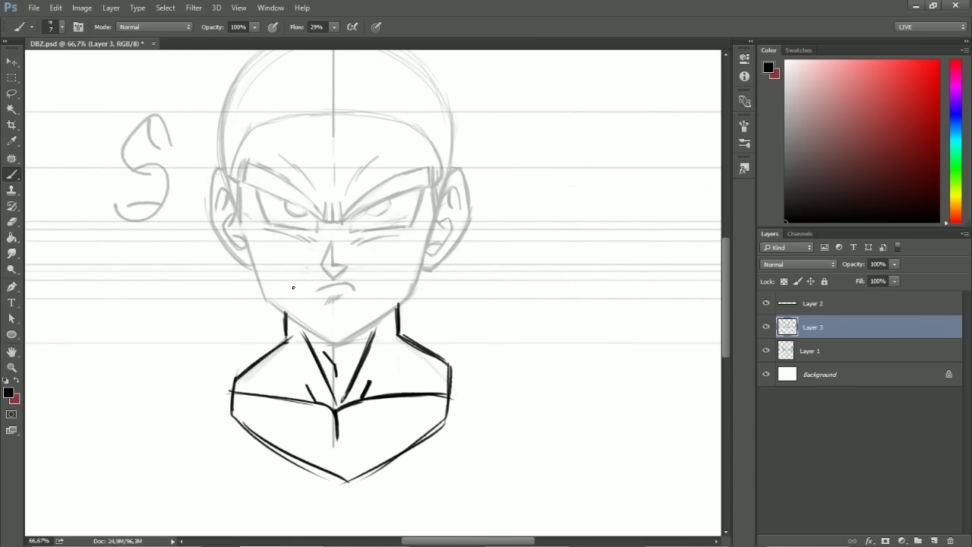
Hide the Layer 3 bust sketch and create a new empty layer above it
key(e)
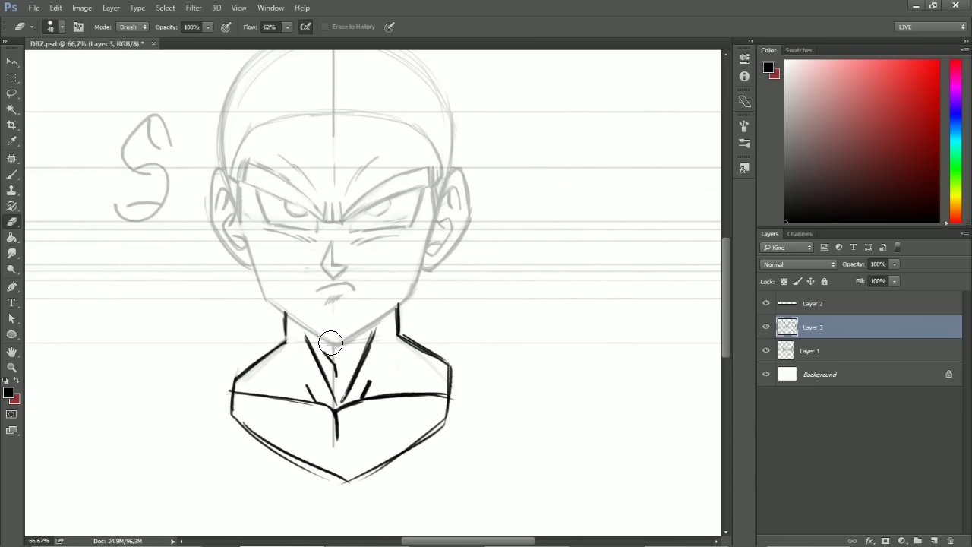
key(l)
click(766, 329)
key(ctrl+shift+n)
key(Return)
drag(425, 349, 455, 310)
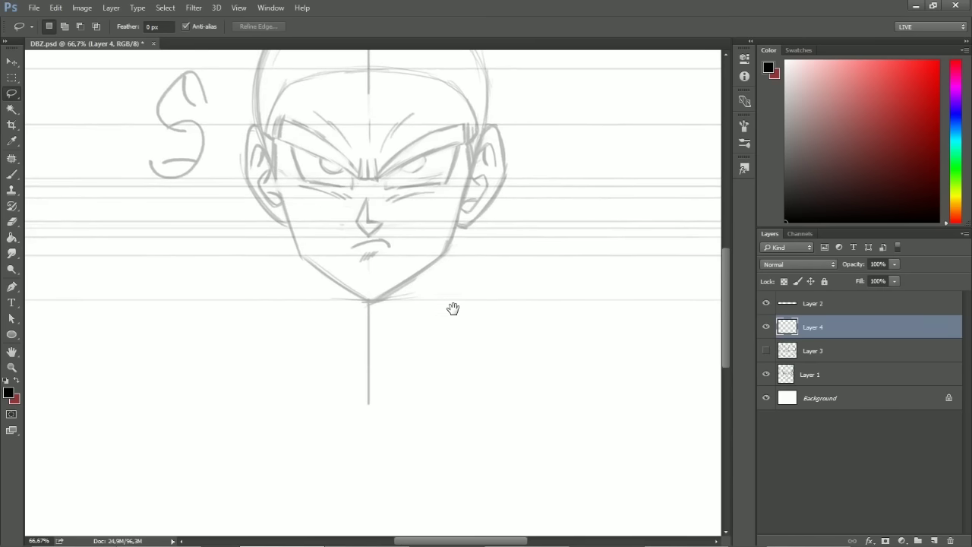
Sketch a thicker neck on Layer 4 with long lines curving inward from below both ears
key(b)
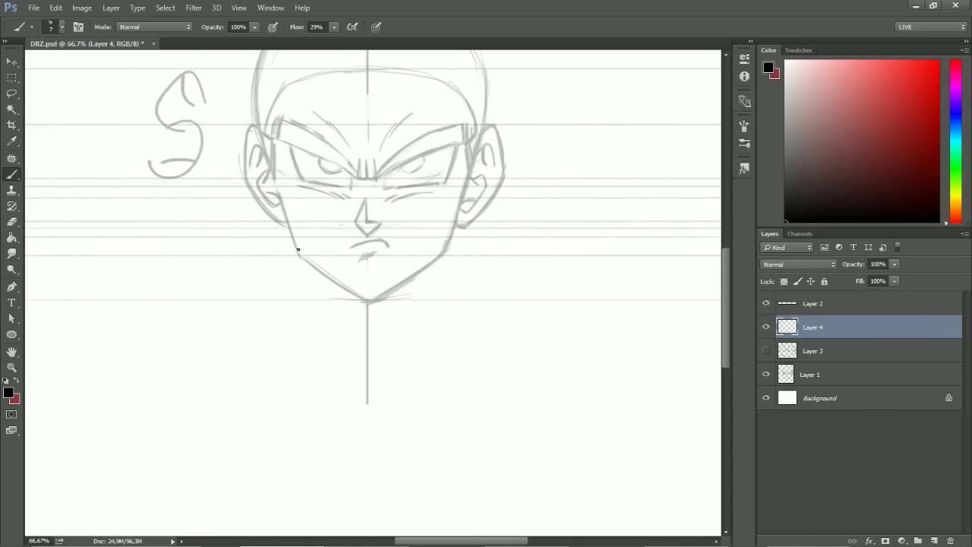
drag(290, 226, 327, 368)
drag(454, 222, 440, 315)
drag(453, 237, 426, 365)
mouse_move(451, 262)
mouse_down()
mouse_move(424, 363)
mouse_move(427, 354)
mouse_up()
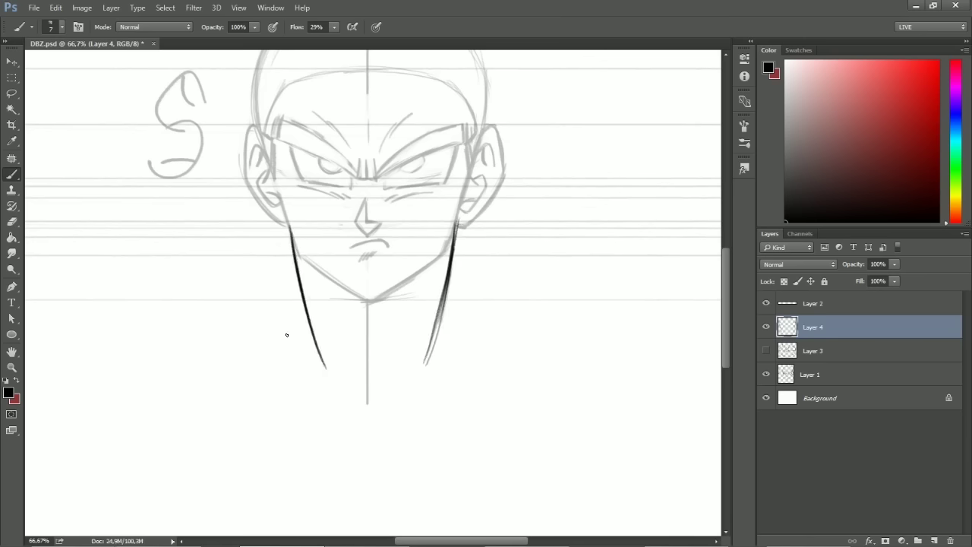
Draw sloping shoulder lines outward from both sides of the thick neck, erasing and restating rough strokes
key(e)
drag(296, 278, 252, 326)
key(b)
key(e)
mouse_move(289, 296)
mouse_down()
mouse_move(281, 320)
mouse_move(282, 306)
mouse_move(228, 351)
mouse_up()
key(b)
mouse_move(446, 277)
mouse_down()
mouse_move(473, 318)
mouse_move(460, 287)
mouse_move(488, 322)
mouse_up()
key(e)
key(b)
key(e)
mouse_move(451, 281)
mouse_down()
mouse_move(474, 309)
mouse_move(449, 281)
mouse_up()
key(b)
key(e)
key(b)
mouse_move(228, 349)
mouse_down()
mouse_move(292, 297)
mouse_move(246, 334)
mouse_up()
Add converging neck tendons, a throat mark and wide curved collarbones below the thick neck
drag(331, 301, 368, 378)
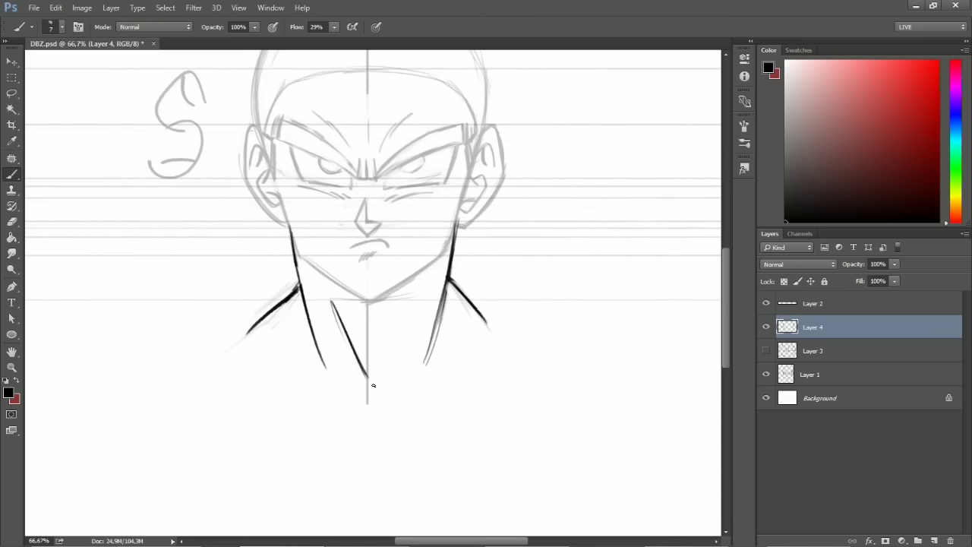
drag(424, 284, 382, 371)
mouse_move(262, 374)
mouse_down()
mouse_move(362, 381)
mouse_move(376, 416)
mouse_move(465, 373)
mouse_up()
drag(376, 389, 518, 372)
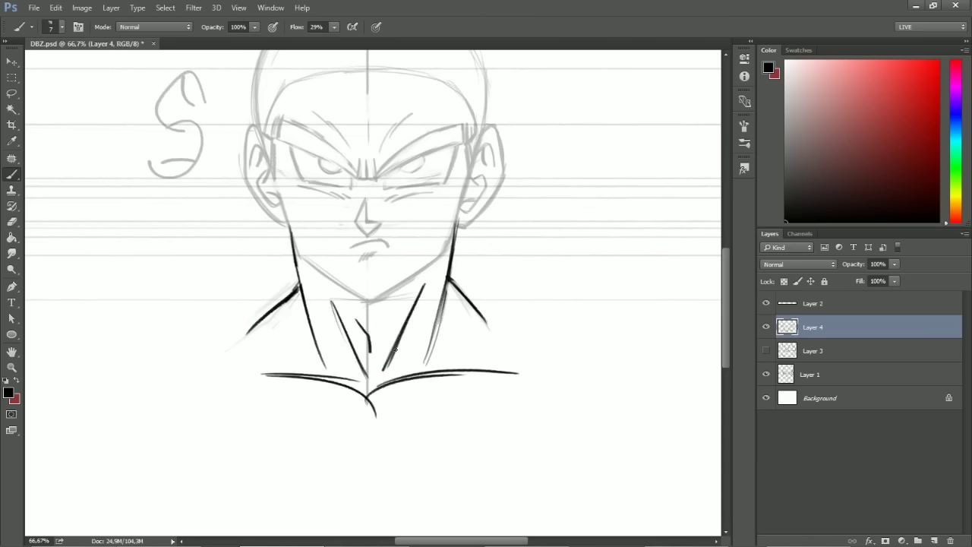
Trim the lower ends of the thick neck's side lines and redraw the shoulder slopes more cleanly
key(e)
drag(327, 371, 308, 312)
drag(445, 334, 429, 361)
key(b)
key(e)
drag(293, 301, 248, 334)
key(b)
key(e)
drag(462, 284, 490, 333)
key(b)
mouse_move(443, 304)
mouse_down()
mouse_move(452, 262)
mouse_move(492, 329)
mouse_up()
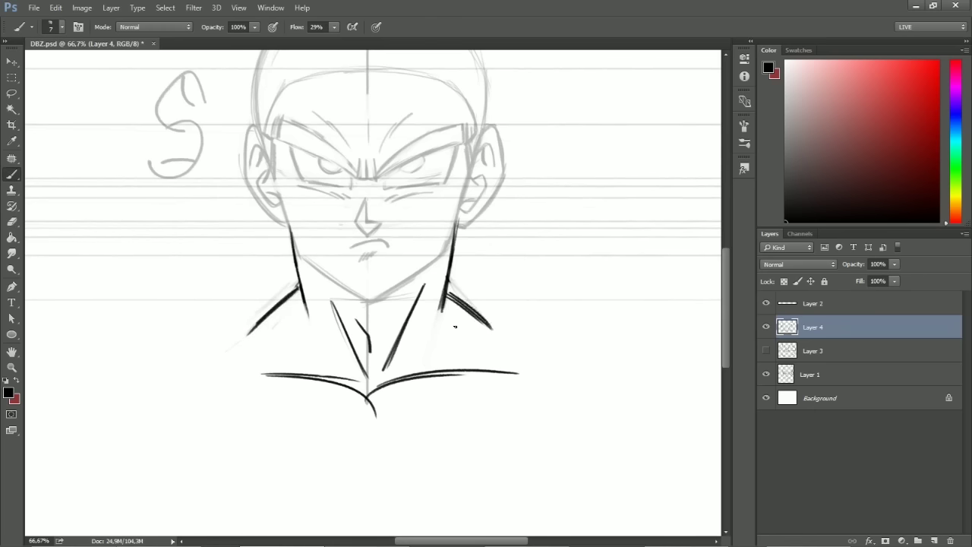
Outline the sides of the Layer 4 bust from the shoulders down toward a point below the chest
drag(244, 339, 313, 435)
mouse_move(493, 306)
mouse_down()
mouse_move(477, 393)
mouse_move(481, 383)
mouse_up()
drag(363, 477, 486, 374)
drag(368, 471, 480, 379)
drag(520, 334, 487, 402)
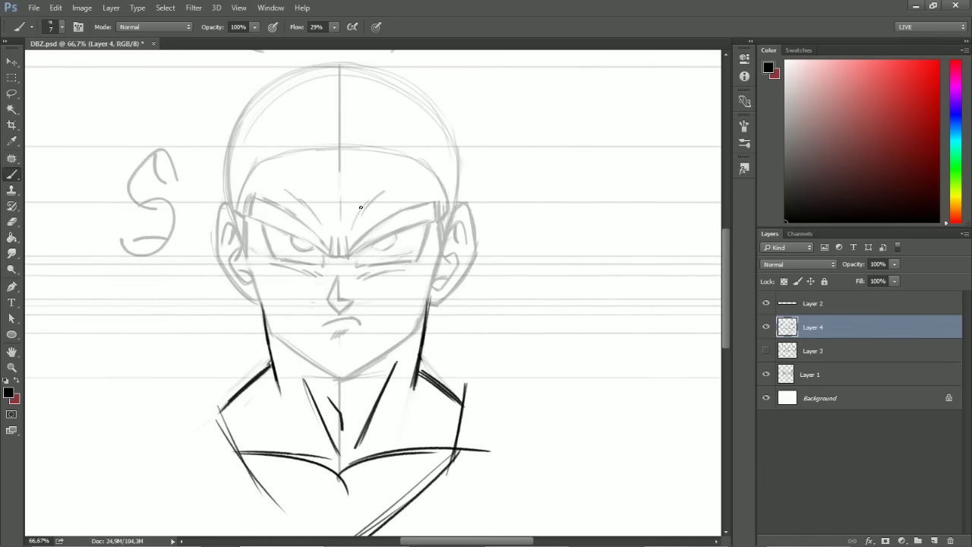
Sketch long curved hair locks falling from a parting around both sides of the face on Layer 4
drag(361, 87, 273, 275)
mouse_move(361, 86)
mouse_down()
mouse_move(262, 248)
mouse_move(266, 282)
mouse_up()
mouse_move(312, 89)
mouse_down()
mouse_move(228, 179)
mouse_move(199, 282)
mouse_up()
drag(293, 155, 226, 253)
drag(360, 138, 423, 250)
drag(363, 105, 451, 268)
Lasso the hair strokes around the head on Layer 4, delete them, and clear the selection
key(l)
mouse_move(449, 135)
mouse_down()
mouse_move(554, 223)
mouse_move(450, 136)
mouse_up()
key(Delete)
key(ctrl+d)
mouse_move(506, 284)
mouse_down()
mouse_move(340, 215)
mouse_move(417, 256)
mouse_move(437, 240)
mouse_up()
key(b)
key(ctrl+alt+z)
key(ctrl+alt+z)
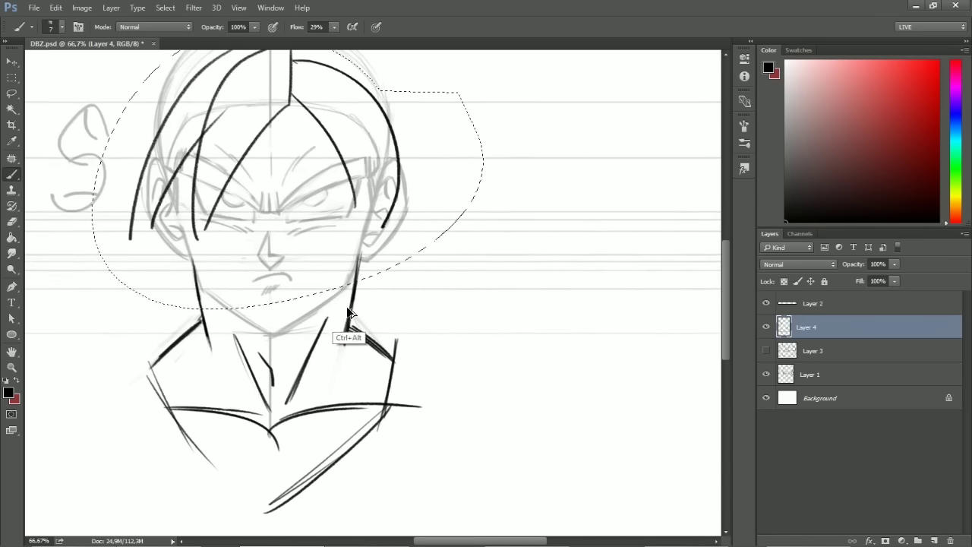
key(ctrl+d)
key(l)
mouse_move(129, 130)
mouse_down()
mouse_move(104, 249)
mouse_move(321, 152)
mouse_move(220, 47)
mouse_move(95, 206)
mouse_up()
key(Delete)
key(ctrl+d)
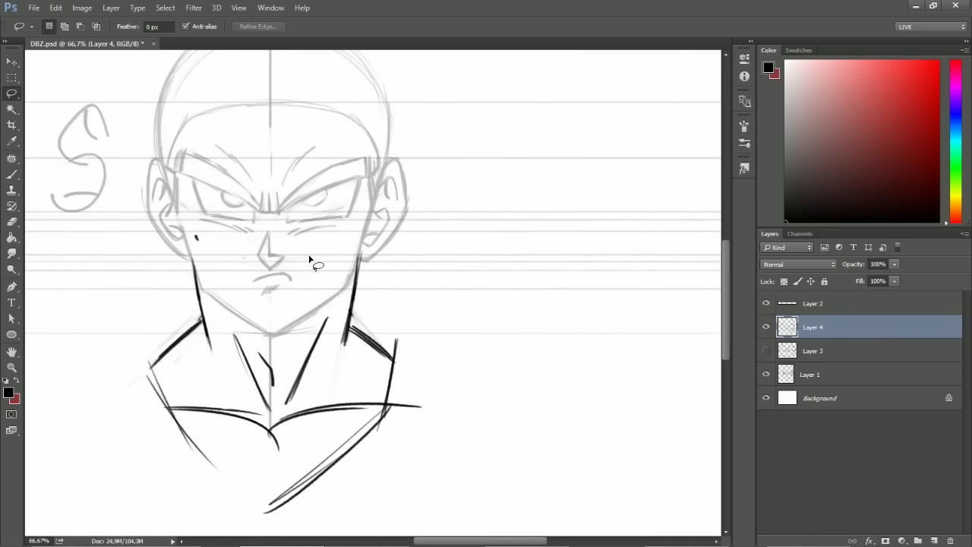
Hide Layer 4, show the Layer 3 bust sketch again, and make Layer 3 active for moving
key(e)
click(766, 326)
click(766, 350)
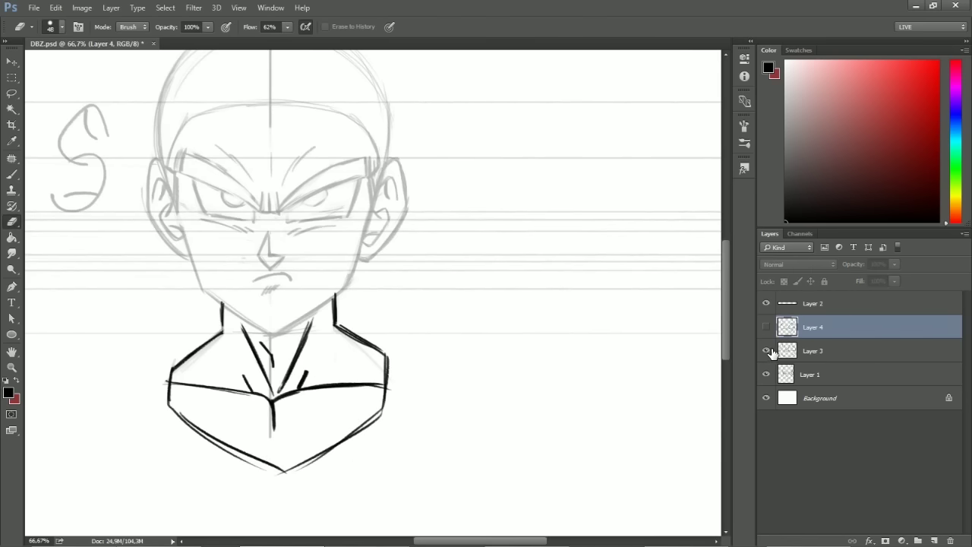
click(806, 350)
key(v)
ctrl+click(390, 413)
click(781, 355)
ctrl+shift+click(380, 399)
click(810, 350)
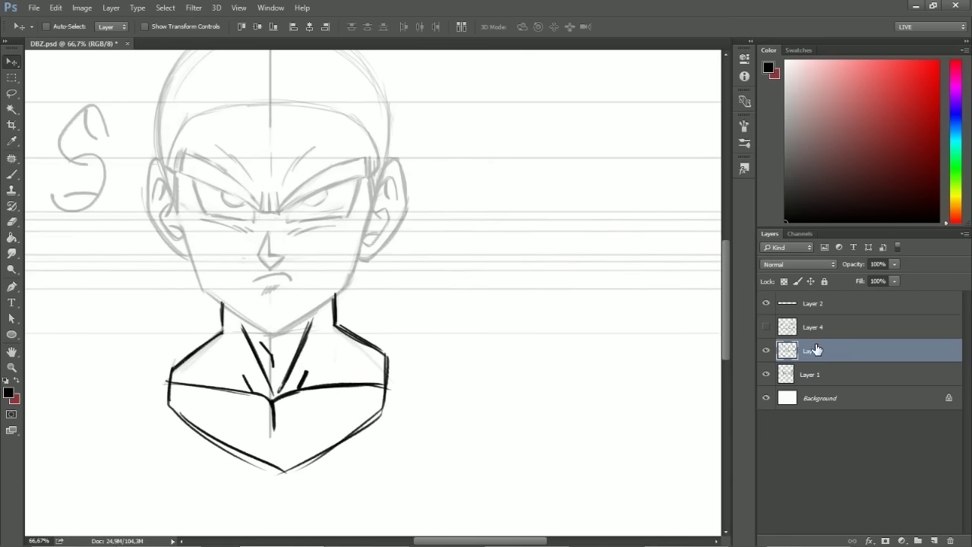
Move the Layer 3 bust slightly down and left, and redraw the left neck line farther out under the jaw
mouse_move(371, 379)
mouse_down()
mouse_move(351, 405)
mouse_move(373, 423)
mouse_move(369, 389)
mouse_up()
key(e)
key(b)
drag(217, 320, 218, 349)
key(e)
key(b)
key(e)
mouse_move(215, 303)
mouse_down()
mouse_move(219, 340)
mouse_move(215, 332)
mouse_up()
key(b)
key(e)
Erase and redraw the right neck line and both shoulder slopes of the Layer 3 bust so they join cleanly
mouse_move(332, 302)
mouse_down()
mouse_move(332, 334)
mouse_move(365, 351)
mouse_up()
key(b)
key(e)
drag(211, 354, 168, 377)
key(b)
key(e)
key(b)
mouse_move(370, 359)
mouse_down()
mouse_move(346, 340)
mouse_move(381, 363)
mouse_move(352, 325)
mouse_move(382, 364)
mouse_up()
key(e)
key(b)
key(e)
drag(217, 343, 183, 369)
key(b)
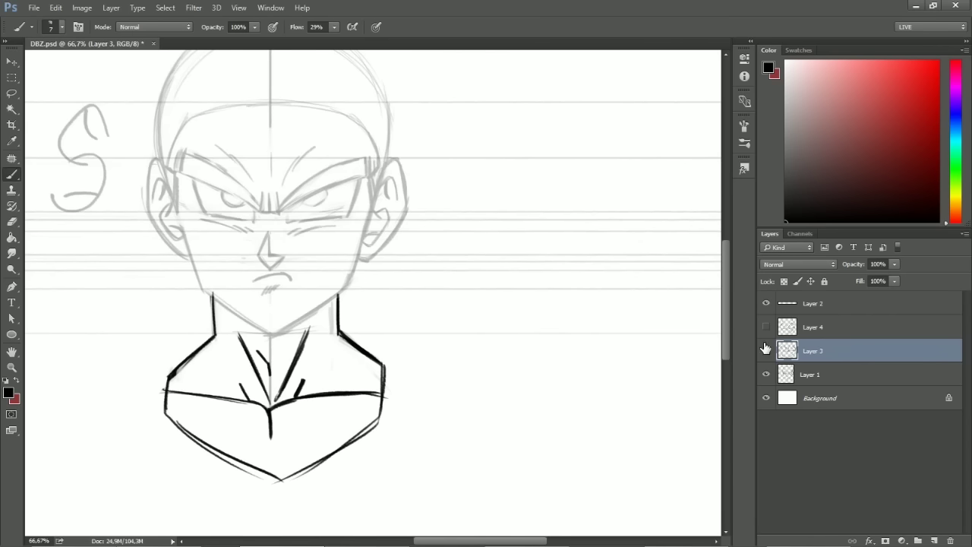
Show Layer 4 in place of Layer 3 and shift its bust slightly down with Free Transform
click(765, 327)
click(765, 350)
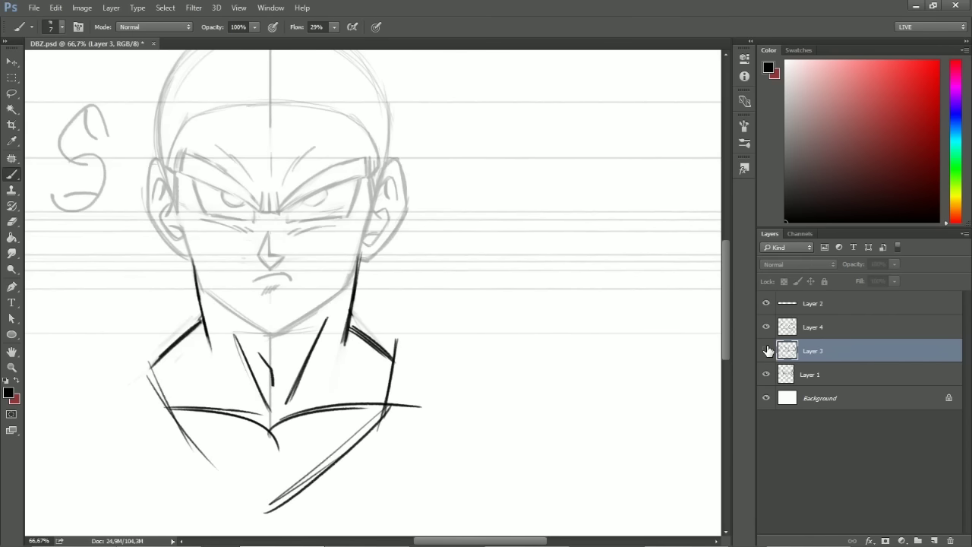
click(785, 328)
key(ctrl+t)
drag(275, 434, 277, 447)
key(Return)
Redraw both neck sides on Layer 4 so they run from below the ears down to the shoulders
key(b)
key(e)
drag(185, 313, 200, 325)
key(b)
drag(192, 260, 201, 317)
key(e)
drag(369, 275, 365, 309)
key(b)
mouse_move(359, 257)
mouse_down()
mouse_move(349, 334)
mouse_move(364, 273)
mouse_move(351, 311)
mouse_up()
key(e)
key(b)
key(b)
drag(360, 252, 341, 357)
Hide Layer 4 and add a new empty layer above it
click(766, 327)
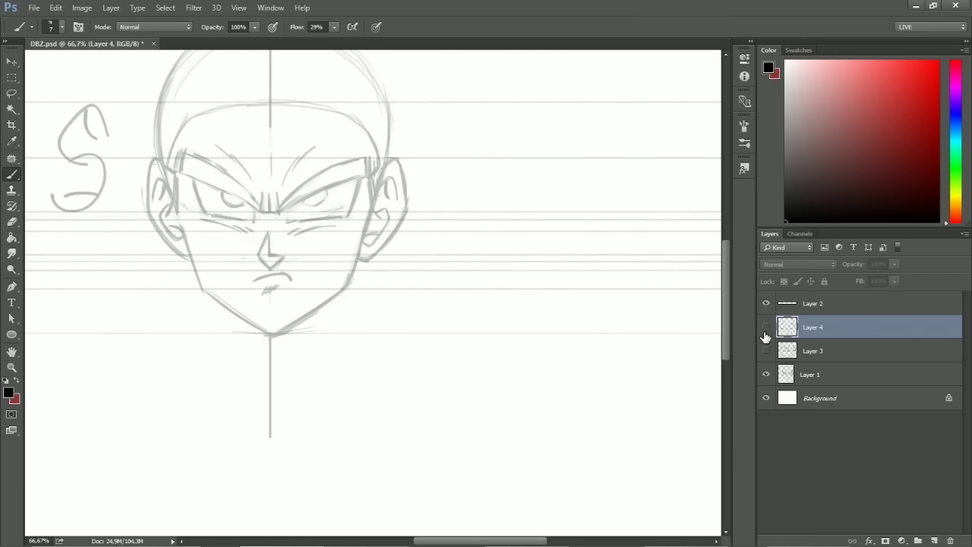
drag(625, 319, 593, 330)
click(765, 327)
click(766, 327)
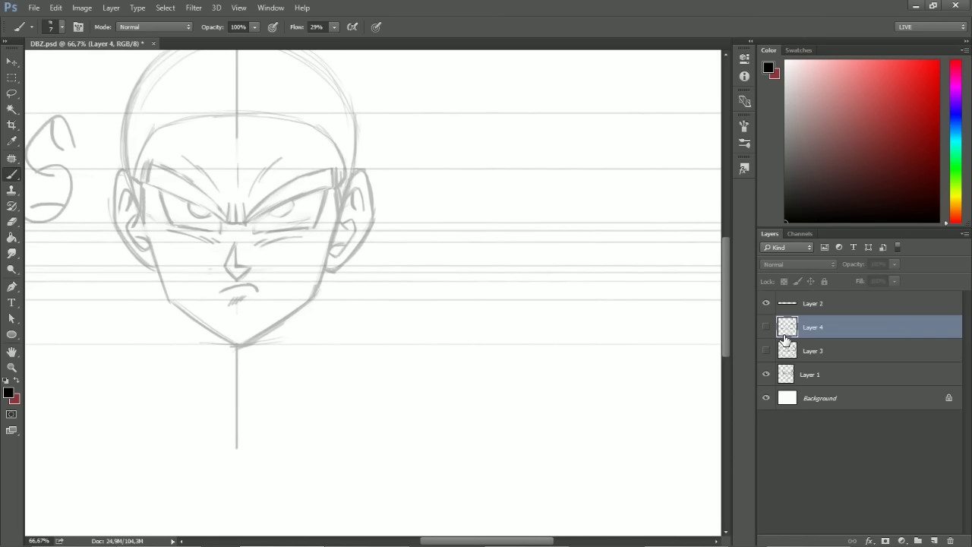
key(ctrl+shift+n)
key(Return)
mouse_move(192, 312)
mouse_down()
mouse_move(199, 387)
mouse_move(178, 400)
mouse_up()
drag(281, 320, 284, 391)
key(ctrl+alt+z)
key(ctrl+alt+z)
Sketch the upper half of a large cranium circle beside the front-view head, with its crown at the top guide line
drag(475, 283, 450, 338)
drag(550, 295, 497, 270)
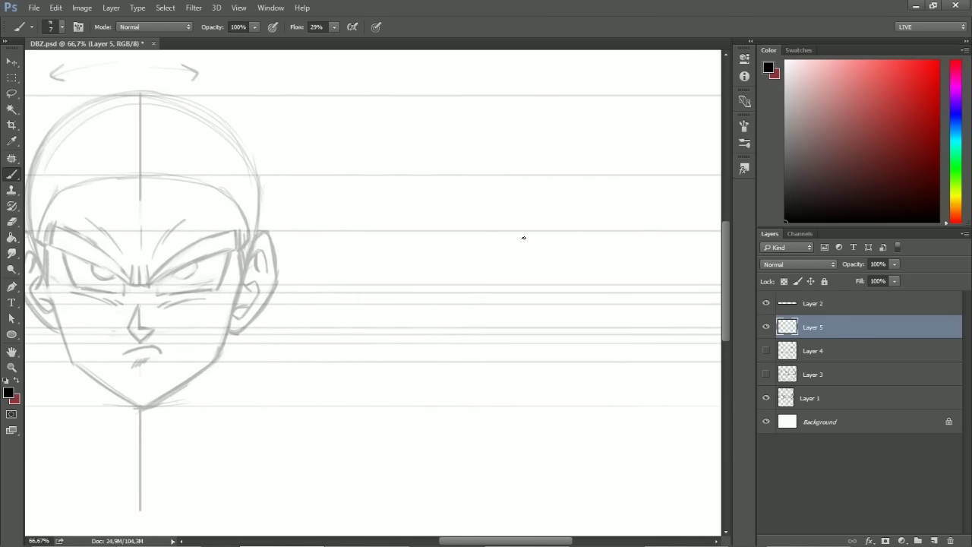
drag(504, 221, 450, 207)
drag(469, 246, 355, 271)
key(ctrl+z)
mouse_move(493, 94)
mouse_down()
mouse_move(405, 159)
mouse_move(390, 228)
mouse_move(414, 280)
mouse_up()
drag(413, 122, 424, 304)
drag(454, 107, 382, 214)
key(e)
mouse_move(410, 120)
mouse_down()
mouse_move(482, 76)
mouse_move(381, 194)
mouse_move(522, 98)
mouse_up()
key(b)
mouse_move(453, 97)
mouse_down()
mouse_move(603, 167)
mouse_move(607, 276)
mouse_up()
drag(451, 120, 384, 244)
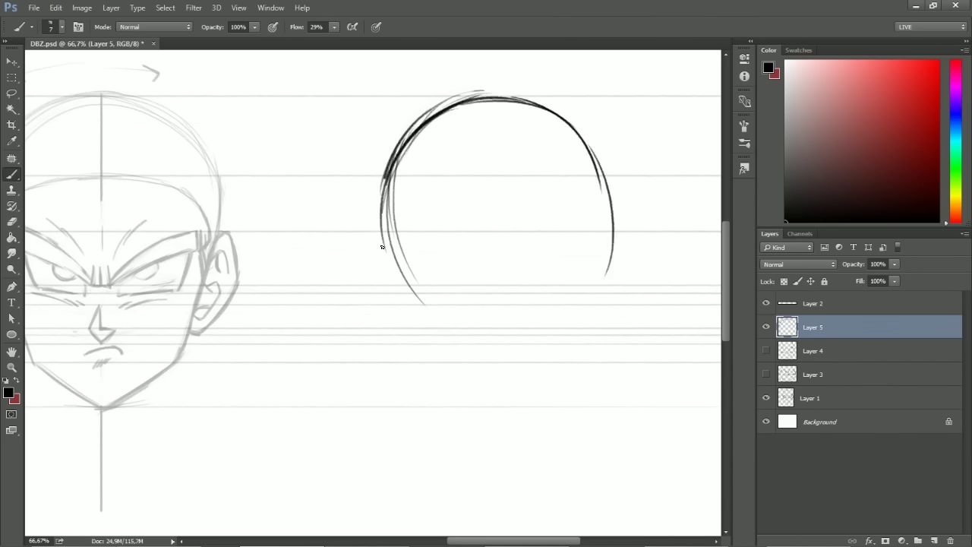
Close the lower half of the cranium circle down to the nose guides with repeated curved strokes
drag(389, 168, 448, 328)
drag(386, 231, 468, 326)
drag(412, 263, 500, 339)
mouse_move(416, 305)
mouse_down()
mouse_move(568, 307)
mouse_move(553, 324)
mouse_move(570, 302)
mouse_up()
drag(495, 328, 588, 268)
drag(533, 326, 601, 226)
mouse_move(552, 319)
mouse_down()
mouse_move(611, 226)
mouse_move(604, 173)
mouse_up()
mouse_move(606, 278)
mouse_down()
mouse_move(563, 118)
mouse_move(437, 122)
mouse_up()
Erase the loose inner strokes of the cranium circle and redraw its left side as a cleaner arc
key(e)
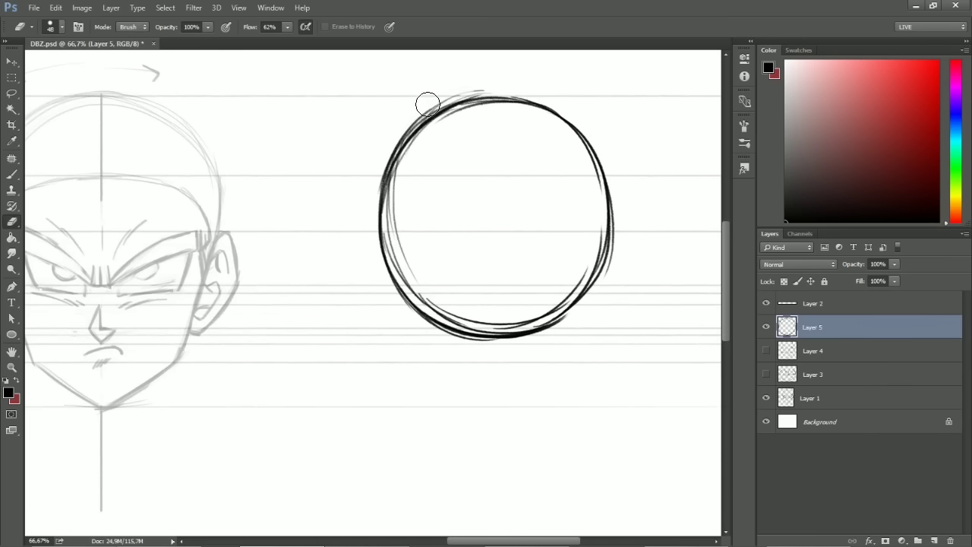
drag(403, 258, 385, 152)
mouse_move(403, 289)
mouse_down()
mouse_move(420, 149)
mouse_move(531, 315)
mouse_move(576, 158)
mouse_move(395, 221)
mouse_move(457, 322)
mouse_up()
key(b)
drag(402, 125, 376, 258)
drag(383, 144, 399, 304)
key(e)
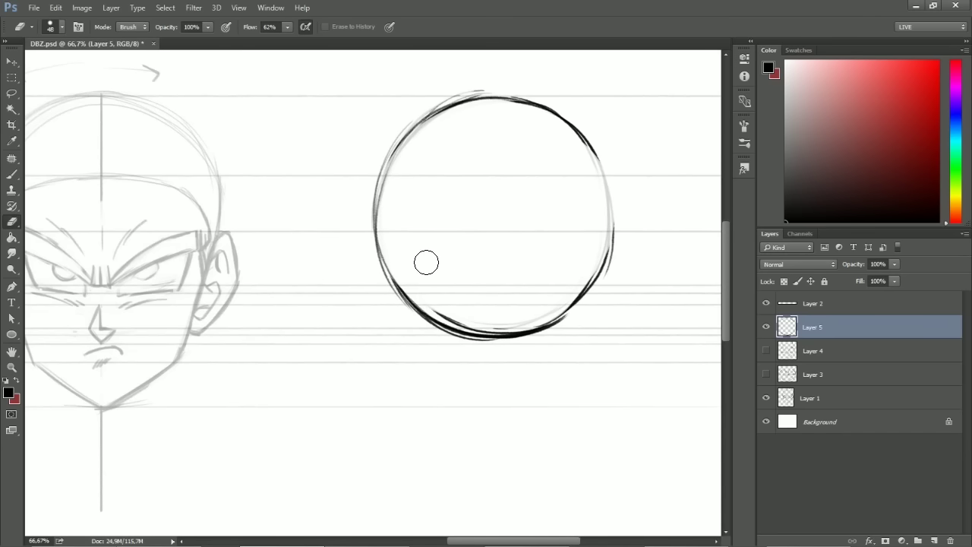
Clean up the bottom of the cranium circle and redraw its bottom and right arcs with firmer lines
drag(441, 316, 523, 325)
key(b)
mouse_move(449, 333)
mouse_down()
mouse_move(514, 341)
mouse_move(539, 330)
mouse_up()
drag(451, 329, 532, 328)
key(e)
key(b)
mouse_move(429, 312)
mouse_down()
mouse_move(537, 328)
mouse_move(554, 320)
mouse_up()
mouse_move(504, 332)
mouse_down()
mouse_move(580, 300)
mouse_move(599, 275)
mouse_move(612, 178)
mouse_move(597, 151)
mouse_up()
key(e)
drag(619, 228, 611, 283)
key(b)
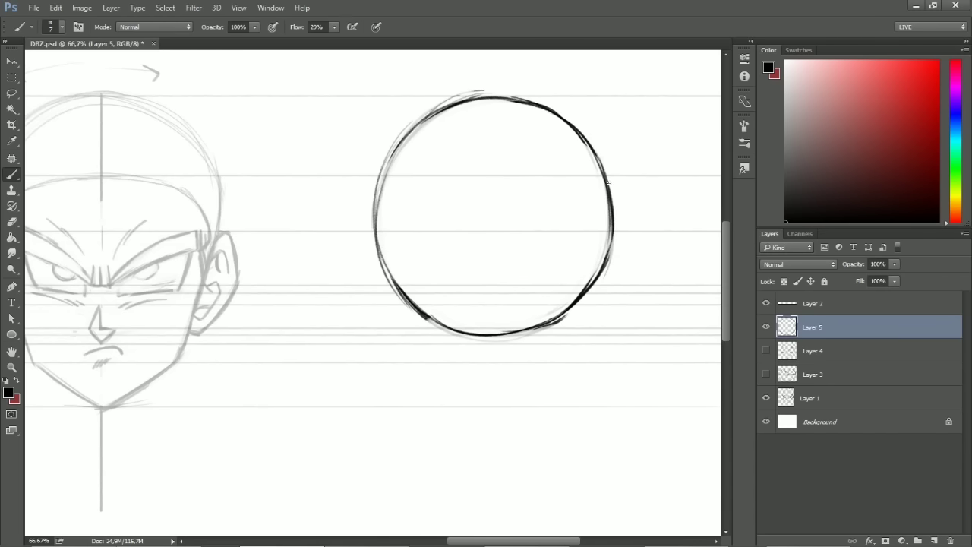
Draw a vertical centre line through the cranium circle to the chin guide and two outward-pointing arrows above it
drag(509, 123, 512, 135)
key(ctrl+z)
drag(525, 171, 479, 180)
key(e)
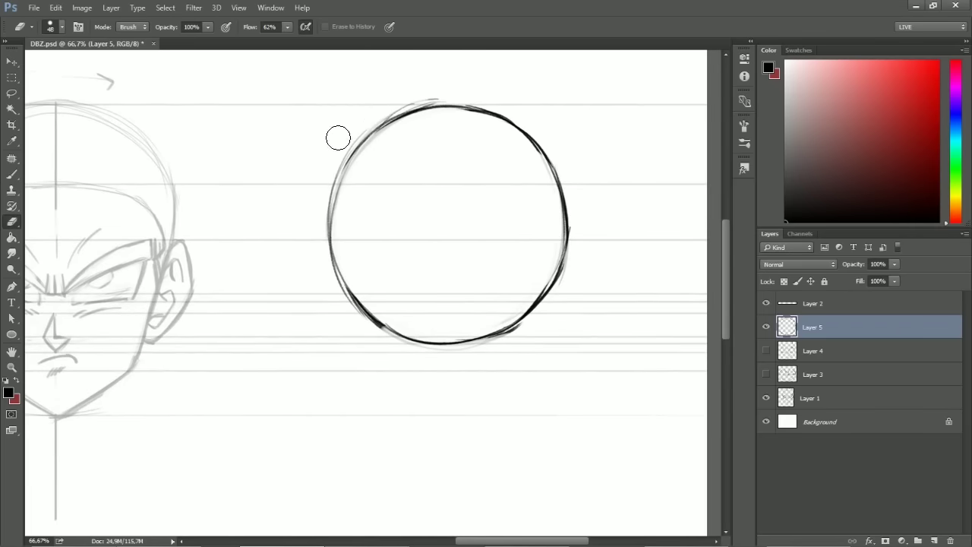
mouse_move(354, 323)
mouse_down()
mouse_move(385, 292)
mouse_move(412, 301)
mouse_up()
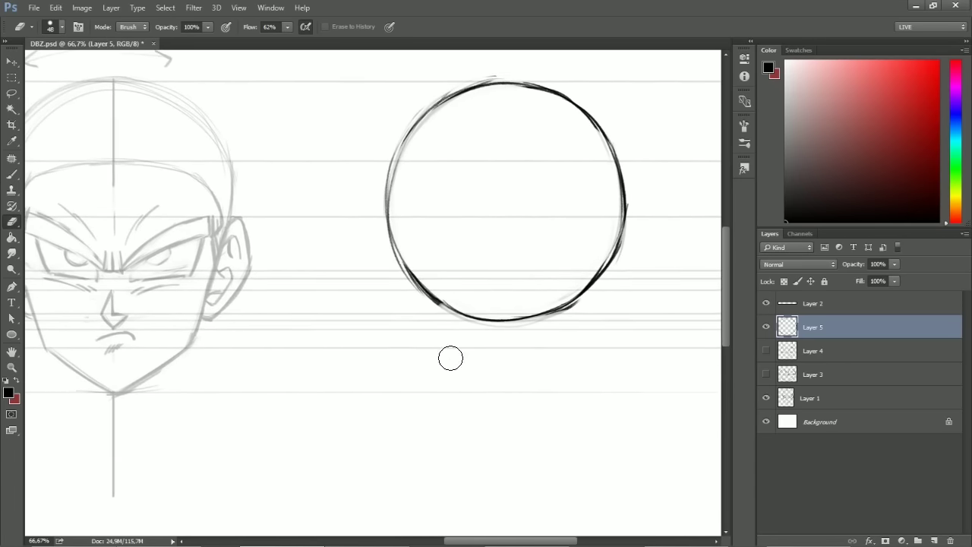
key(b)
drag(500, 84, 501, 389)
key(ctrl+z)
drag(489, 68, 424, 66)
key(ctrl+z)
mouse_move(509, 76)
mouse_down()
mouse_move(505, 87)
mouse_move(391, 83)
mouse_move(422, 91)
mouse_move(583, 79)
mouse_move(571, 89)
mouse_up()
drag(499, 217, 540, 184)
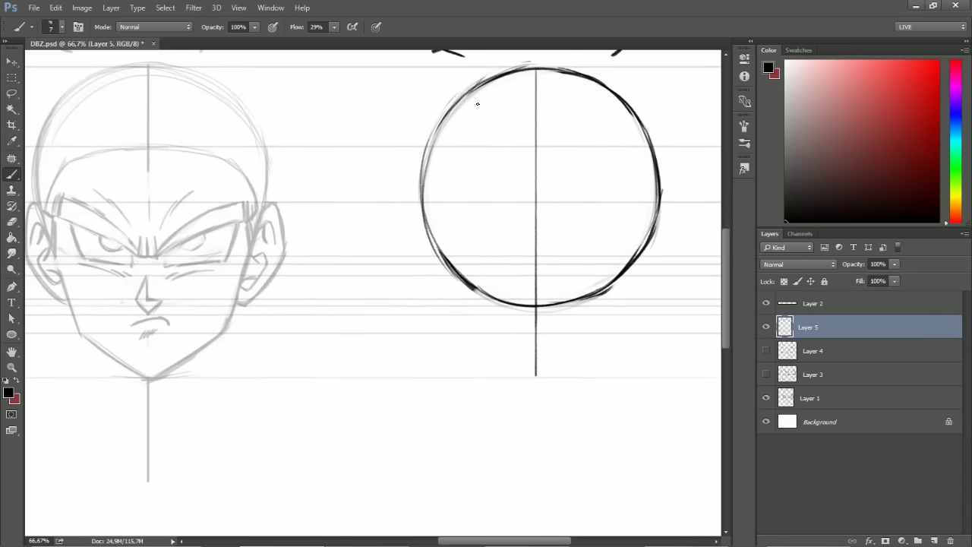
drag(663, 145, 663, 161)
drag(667, 114, 667, 241)
key(ctrl+z)
drag(411, 120, 418, 225)
key(ctrl+z)
Try a curved face line from the left side of the cranium circle down to the chin guide
mouse_move(503, 297)
mouse_down()
mouse_move(524, 279)
mouse_move(523, 302)
mouse_up()
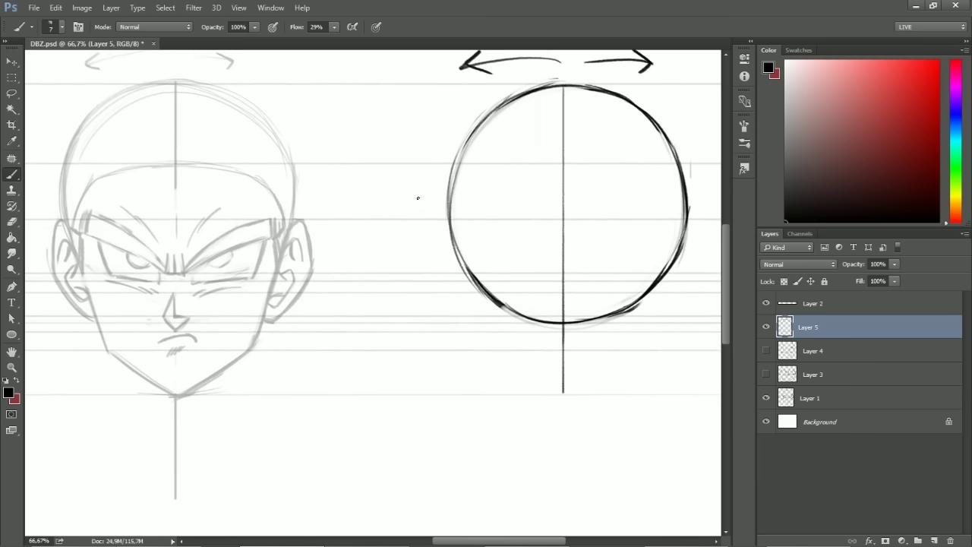
drag(458, 232, 520, 383)
drag(463, 260, 527, 388)
drag(469, 284, 535, 395)
drag(500, 352, 533, 394)
drag(452, 221, 529, 394)
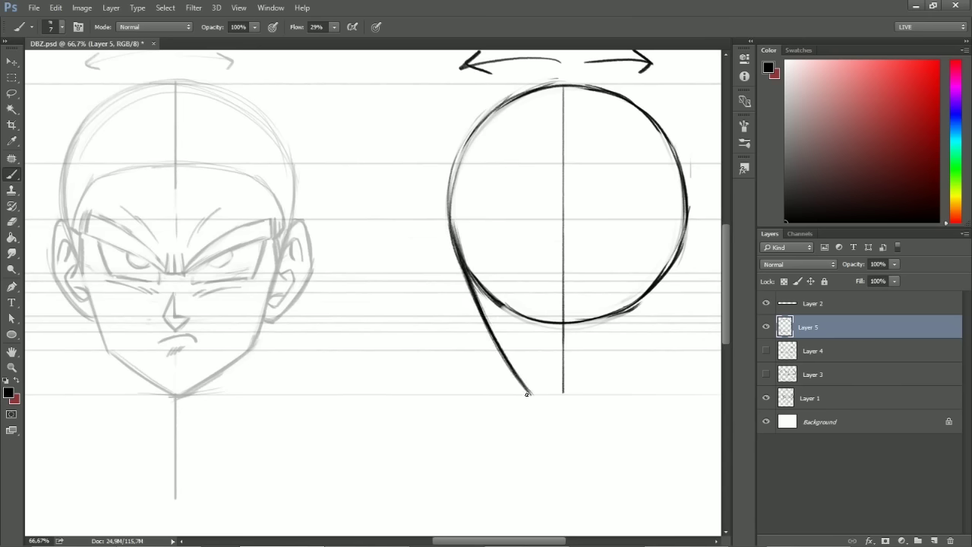
drag(468, 281, 498, 338)
drag(448, 201, 455, 403)
key(ctrl+z)
Try the profile face line again slightly farther left, erasing part of the first line
drag(446, 220, 530, 397)
drag(456, 234, 516, 381)
key(e)
drag(478, 291, 527, 389)
key(b)
drag(451, 237, 518, 398)
drag(462, 279, 517, 395)
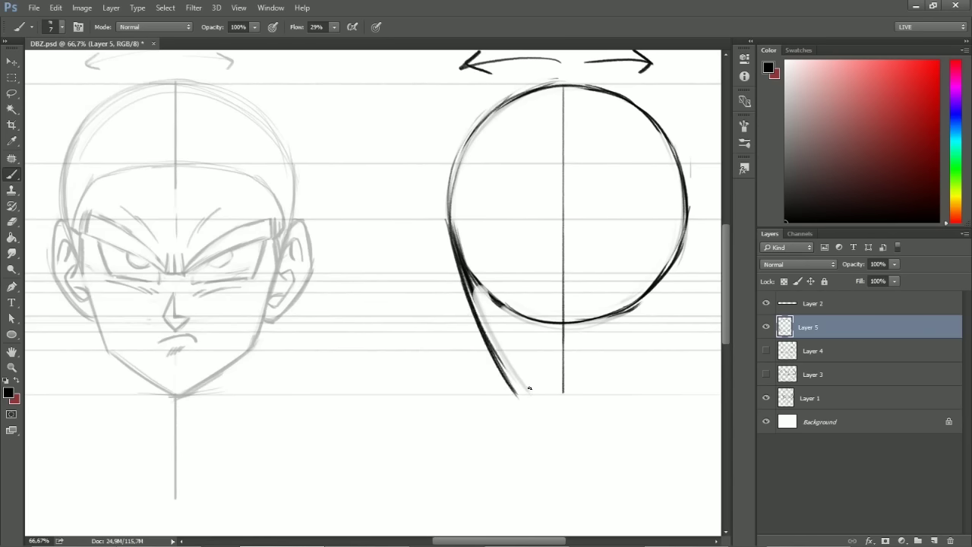
Erase the trial face line below the cranium circle
key(e)
mouse_move(463, 282)
mouse_down()
mouse_move(519, 394)
mouse_move(470, 321)
mouse_up()
key(b)
key(e)
drag(445, 260, 456, 277)
key(b)
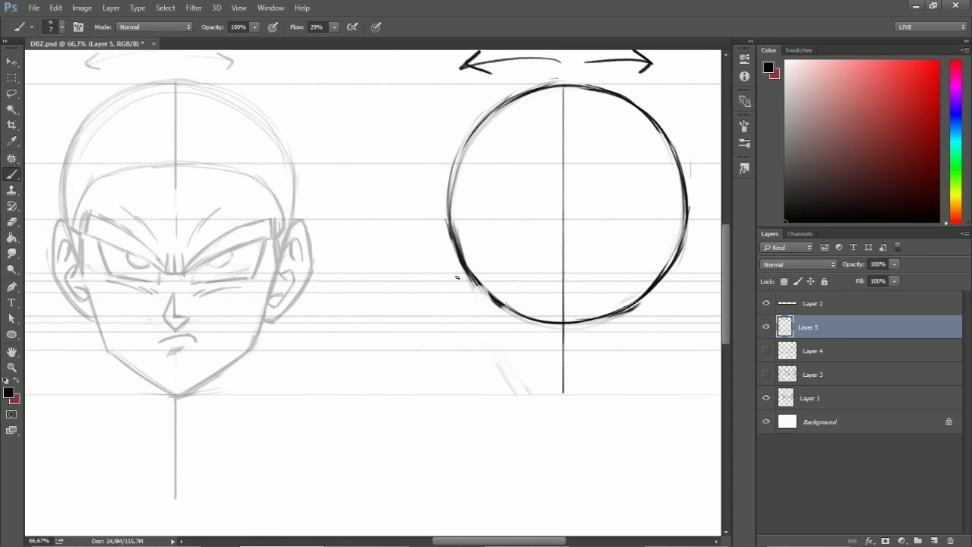
Draw a short jaw stroke on the centre line and a curved jawline from the circle's bottom to the chin guide
drag(559, 325, 562, 280)
drag(562, 324, 489, 389)
drag(557, 330, 482, 393)
Draw the front face contour from the forehead down to the chin, slightly outside the cranium circle
drag(497, 104, 442, 176)
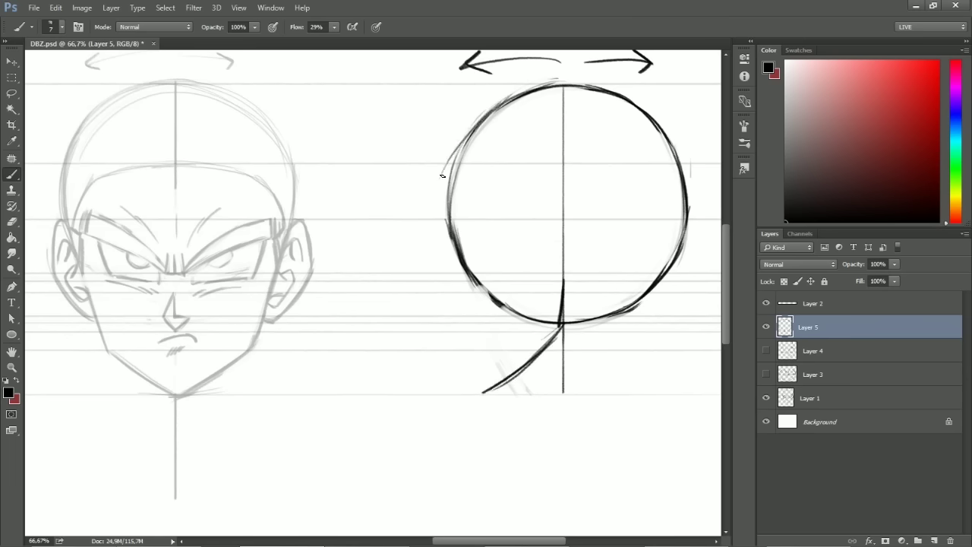
mouse_move(473, 116)
mouse_down()
mouse_move(438, 228)
mouse_move(479, 391)
mouse_up()
mouse_move(437, 214)
mouse_down()
mouse_move(447, 317)
mouse_move(483, 391)
mouse_up()
mouse_move(433, 200)
mouse_down()
mouse_move(447, 316)
mouse_move(470, 364)
mouse_up()
key(e)
drag(442, 220, 457, 335)
key(b)
drag(434, 219, 476, 370)
Erase the cranium circle's lower-left arc inside the face and restart the forehead line above the brow guide
key(e)
mouse_move(459, 158)
mouse_down()
mouse_move(477, 260)
mouse_move(533, 322)
mouse_up()
mouse_move(488, 138)
mouse_down()
mouse_move(469, 141)
mouse_move(444, 176)
mouse_up()
key(b)
mouse_move(440, 206)
mouse_down()
mouse_move(519, 101)
mouse_move(467, 146)
mouse_up()
Redraw the forehead curve from the crown to the face contour, erasing the old arc beneath it
key(e)
key(b)
drag(524, 101, 450, 190)
key(e)
drag(528, 115, 440, 202)
key(b)
drag(531, 88, 439, 190)
drag(475, 129, 448, 224)
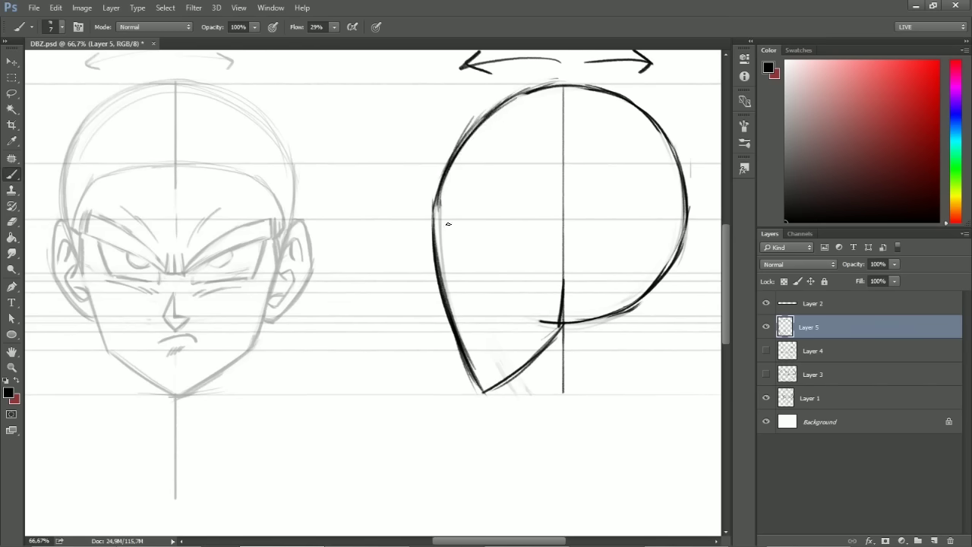
Flatten the side-view forehead down to the brow, erase the old face contour below it, and draw the inward notch of the brow
key(e)
key(b)
drag(454, 133, 432, 269)
key(e)
key(b)
drag(452, 164, 439, 265)
mouse_move(449, 183)
mouse_down()
mouse_move(438, 266)
mouse_move(437, 255)
mouse_move(451, 270)
mouse_up()
key(e)
key(b)
drag(436, 247, 452, 271)
drag(445, 188, 438, 249)
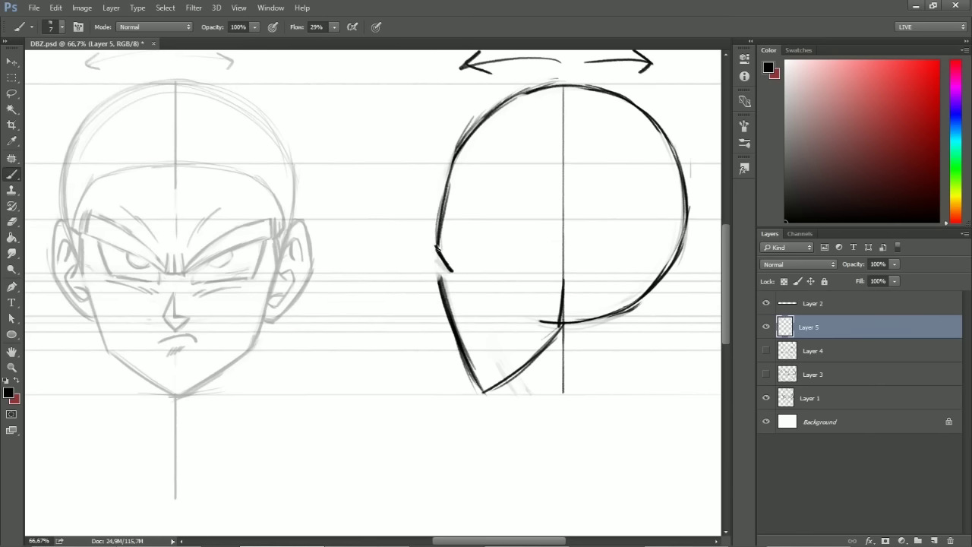
Draw the profile's nose bridge and triangular nose below the brow notch, erasing the old face contour around them
key(e)
mouse_move(438, 303)
mouse_down()
mouse_move(436, 274)
mouse_move(448, 314)
mouse_up()
key(b)
key(e)
key(b)
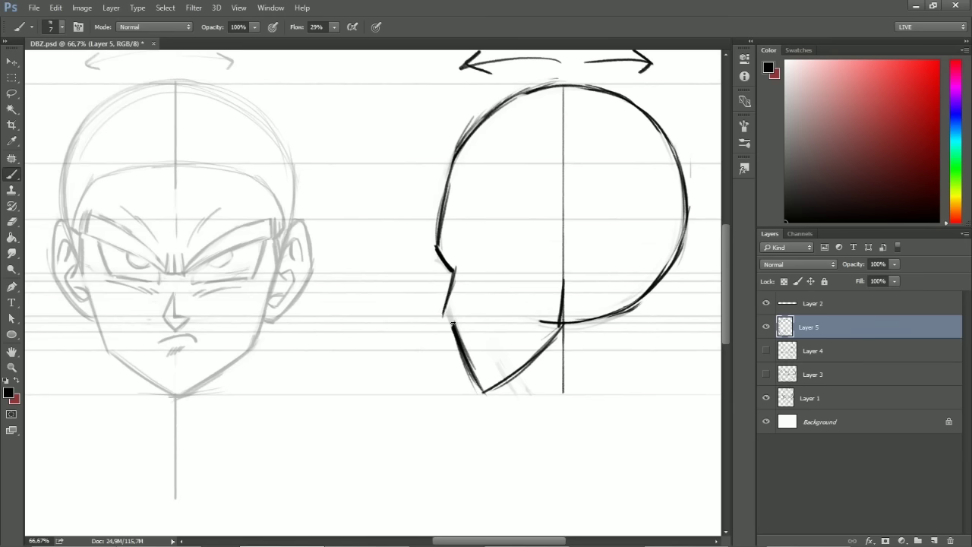
key(e)
mouse_move(455, 326)
mouse_down()
mouse_move(463, 328)
mouse_move(451, 337)
mouse_up()
key(b)
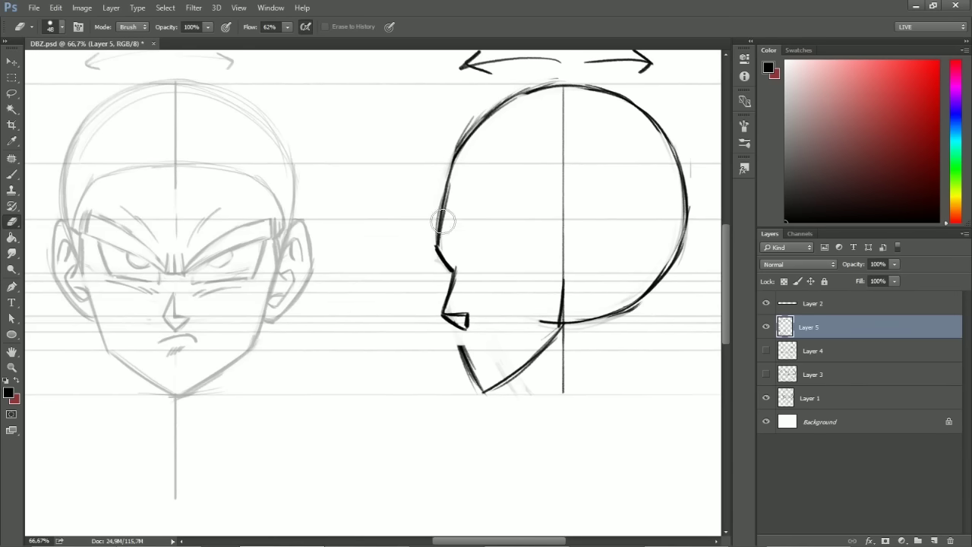
Thin out the thick forehead contour and redraw it as a cleaner curve down to the brow
key(e)
mouse_move(455, 195)
mouse_down()
mouse_move(445, 234)
mouse_move(440, 177)
mouse_move(476, 112)
mouse_move(443, 217)
mouse_up()
key(b)
mouse_move(464, 144)
mouse_down()
mouse_move(435, 243)
mouse_move(466, 275)
mouse_move(445, 312)
mouse_up()
key(e)
key(b)
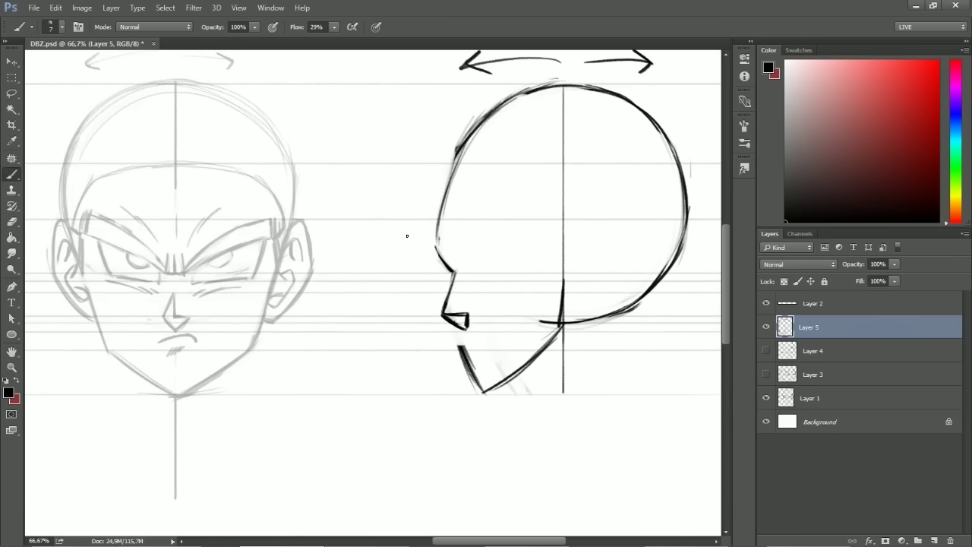
Erase the remaining straight contour down to the chin and draw the upper lip and mouth line under the nose
key(e)
drag(480, 389, 460, 342)
key(b)
key(e)
drag(470, 343, 466, 336)
key(b)
key(e)
key(b)
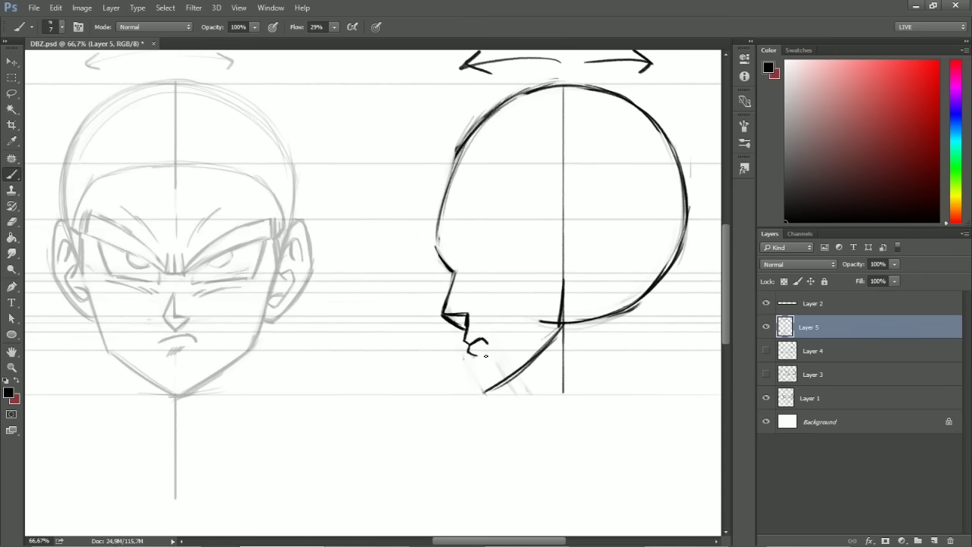
Draw the lower lip and front of the chin, and erase the lower part of the old jawline
key(e)
click(493, 341)
key(b)
key(e)
drag(504, 394, 541, 356)
key(b)
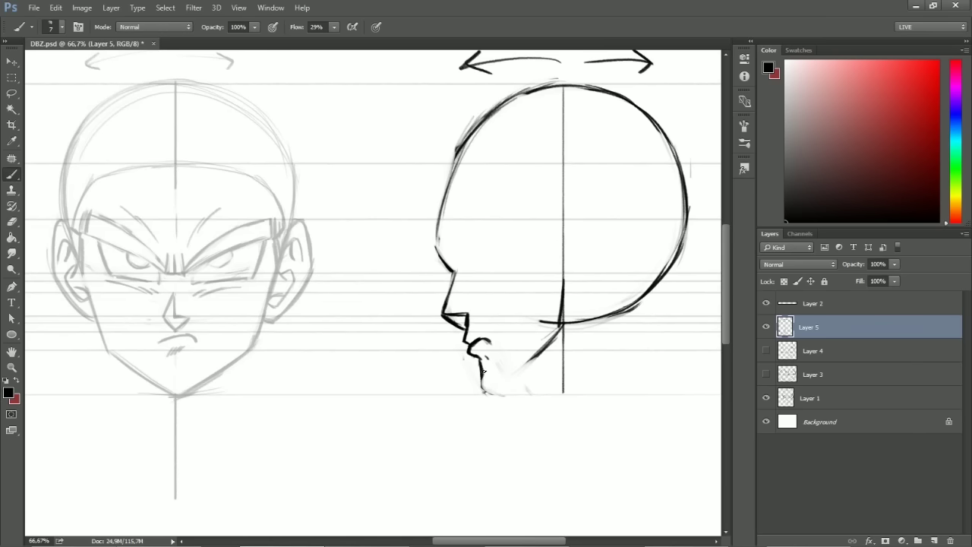
Draw the chin's underside and a new jawline rising to a jaw corner slightly behind the centre line, erasing the old one
drag(484, 387, 545, 363)
mouse_move(574, 326)
mouse_down()
mouse_move(506, 387)
mouse_move(526, 381)
mouse_up()
key(e)
mouse_move(526, 358)
mouse_down()
mouse_move(566, 317)
mouse_move(538, 327)
mouse_move(559, 329)
mouse_up()
key(b)
mouse_move(527, 373)
mouse_down()
mouse_move(577, 274)
mouse_move(575, 310)
mouse_up()
key(e)
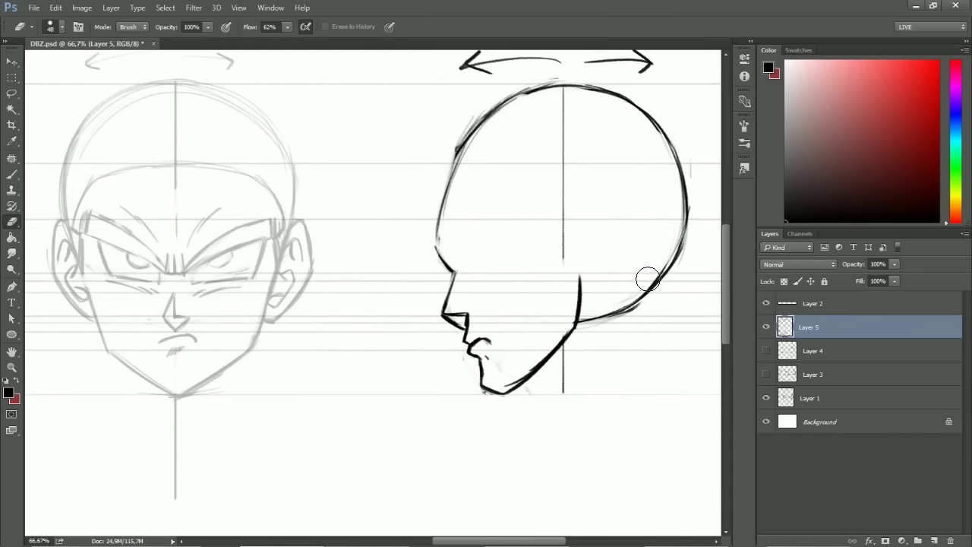
Erase the cranium's lower rear arc, show Layer 4, and draw the skull base from the jaw corner to the back of the head
mouse_move(593, 322)
mouse_down()
mouse_move(630, 329)
mouse_move(650, 304)
mouse_up()
key(b)
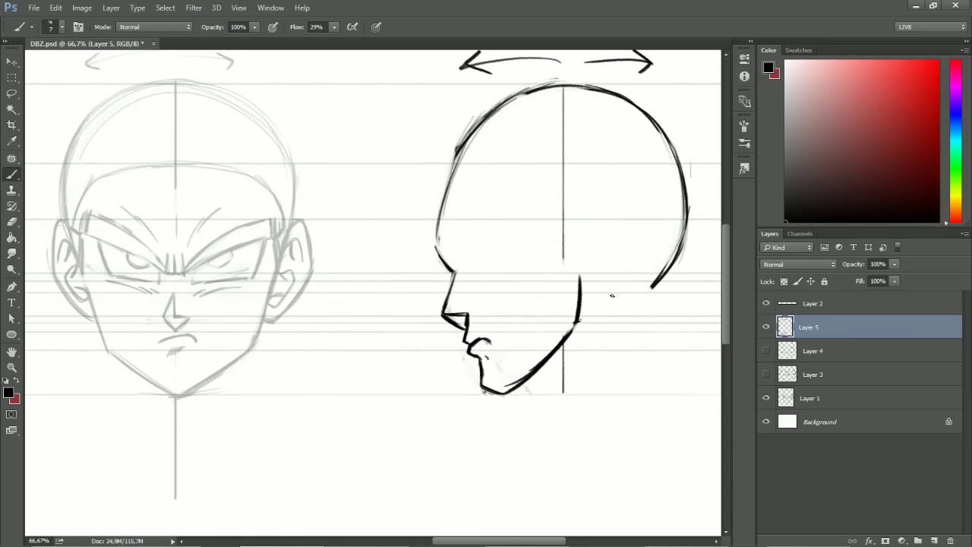
click(766, 350)
drag(580, 318, 663, 268)
Draw the front of the neck below the jaw and the slanted neck muscle from the jaw corner to the throat's base
key(space)
drag(665, 317, 626, 297)
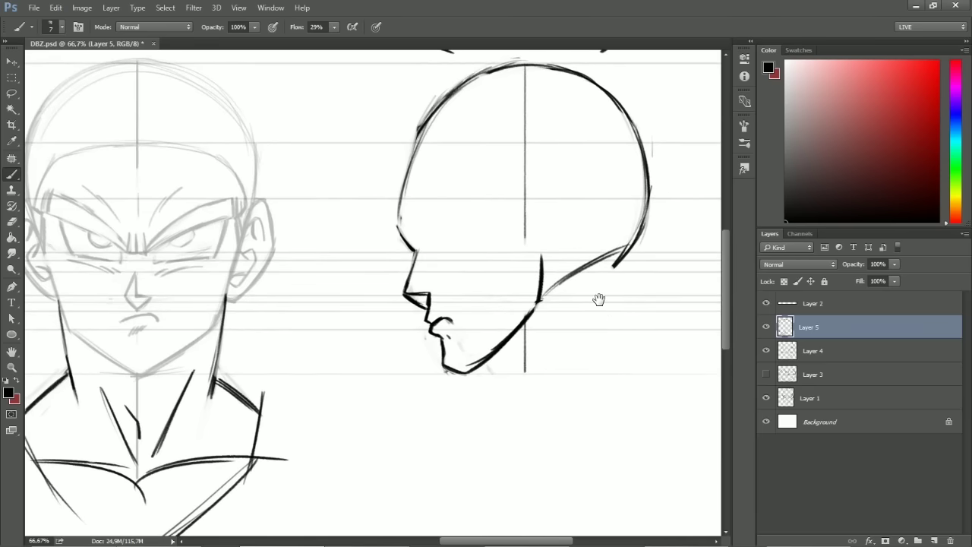
drag(497, 351, 503, 419)
drag(546, 294, 505, 402)
key(ctrl+z)
drag(537, 303, 510, 402)
drag(540, 279, 506, 408)
drag(542, 302, 508, 401)
drag(533, 337, 500, 431)
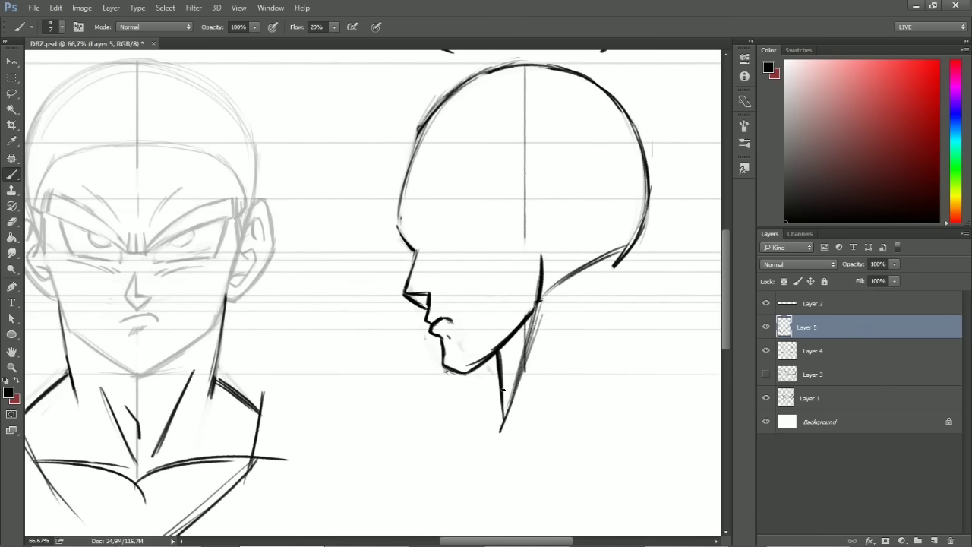
mouse_move(465, 458)
mouse_down()
mouse_move(504, 432)
mouse_move(547, 430)
mouse_up()
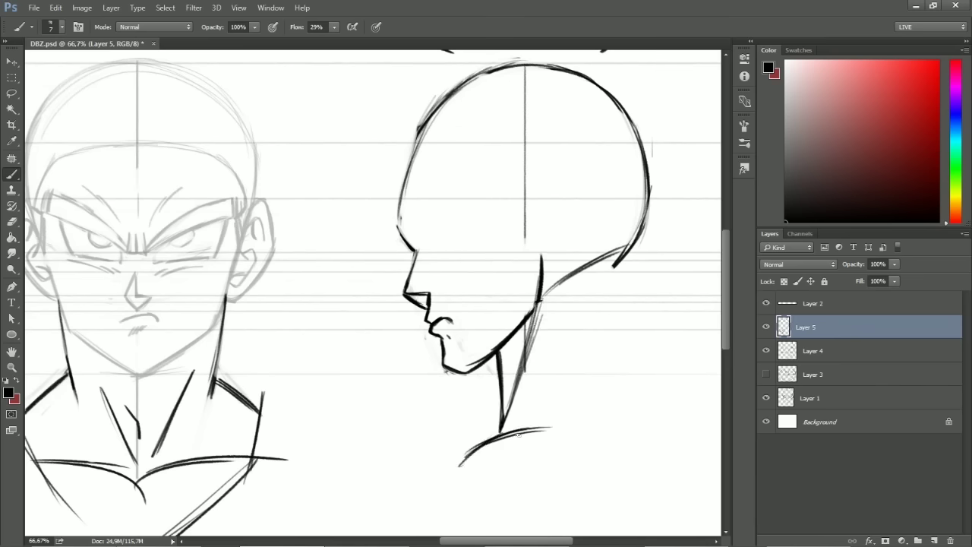
key(ctrl+alt+z)
key(ctrl+alt+z)
key(ctrl+alt+z)
Draw the collarbone curve at the throat's base and the nape line from the skull base down to the upper back
drag(519, 373, 494, 436)
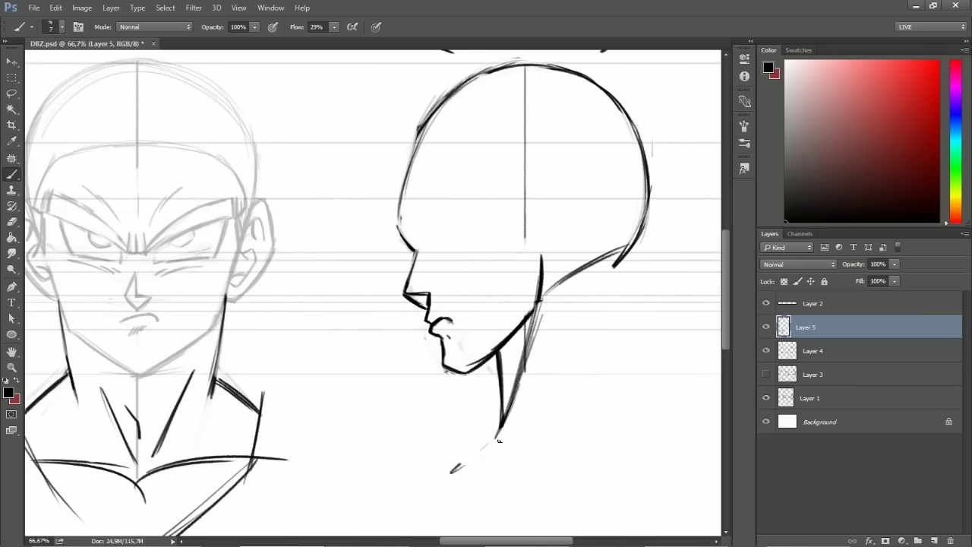
drag(453, 470, 554, 431)
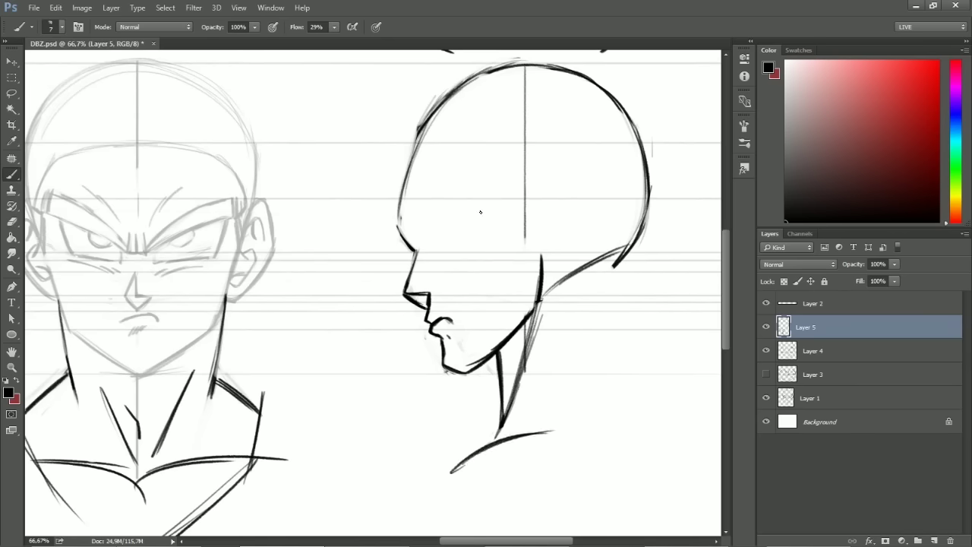
drag(613, 265, 627, 250)
mouse_move(624, 251)
mouse_down()
mouse_move(646, 346)
mouse_move(699, 440)
mouse_up()
drag(658, 365, 703, 445)
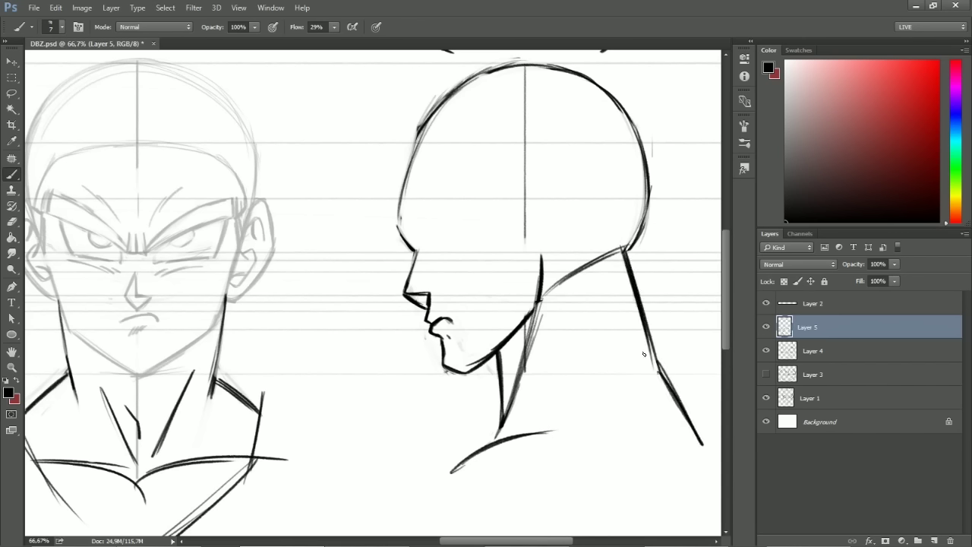
Sketch the trapezius stroke on the side of the neck and a large oval for the shoulder between collarbone and back
drag(559, 349, 535, 419)
mouse_move(562, 348)
mouse_down()
mouse_move(536, 423)
mouse_move(548, 395)
mouse_move(655, 334)
mouse_up()
drag(557, 419, 643, 323)
drag(564, 397, 652, 347)
mouse_move(549, 423)
mouse_down()
mouse_move(654, 353)
mouse_move(665, 414)
mouse_move(659, 357)
mouse_move(632, 458)
mouse_up()
key(e)
key(b)
Redraw the lower nape line with a steeper slope behind the shoulder oval and clean up the old stroke
mouse_move(645, 338)
mouse_down()
mouse_move(661, 474)
mouse_move(671, 448)
mouse_up()
mouse_move(654, 354)
mouse_down()
mouse_move(667, 439)
mouse_move(697, 440)
mouse_move(678, 416)
mouse_move(681, 424)
mouse_up()
key(e)
key(b)
Erase the round arc at the back of the head and redraw it flatter down to the nape
key(e)
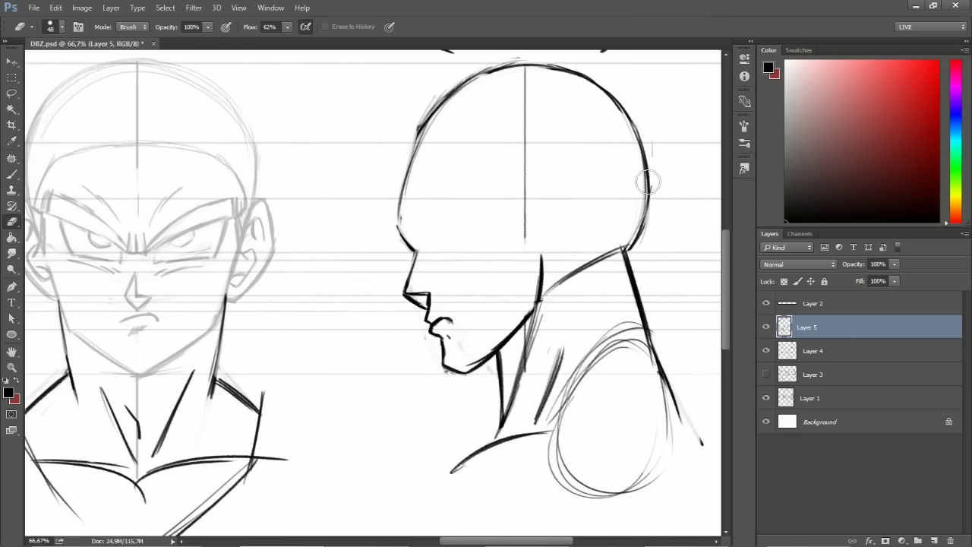
drag(644, 180, 644, 230)
key(b)
key(e)
drag(646, 169, 635, 143)
drag(655, 178, 645, 256)
key(b)
drag(610, 341, 639, 257)
drag(618, 325, 641, 214)
mouse_move(641, 214)
mouse_down()
mouse_move(641, 222)
mouse_move(559, 161)
mouse_move(637, 228)
mouse_up()
Refine the back of the skull with overlapping strokes from the rear crown to the nape, erasing stray lines
key(e)
key(b)
mouse_move(596, 168)
mouse_down()
mouse_move(647, 241)
mouse_move(637, 278)
mouse_up()
key(e)
mouse_move(636, 229)
mouse_down()
mouse_move(616, 328)
mouse_move(646, 216)
mouse_move(642, 309)
mouse_move(642, 241)
mouse_up()
key(b)
key(e)
key(b)
drag(629, 293, 633, 193)
mouse_move(640, 254)
mouse_down()
mouse_move(619, 179)
mouse_move(639, 242)
mouse_up()
key(e)
key(b)
mouse_move(618, 182)
mouse_down()
mouse_move(643, 259)
mouse_move(634, 287)
mouse_up()
Clean up the crown contour and redraw the upper forehead curve toward the brow
mouse_move(633, 208)
mouse_down()
mouse_move(561, 156)
mouse_move(562, 165)
mouse_move(458, 175)
mouse_up()
key(e)
mouse_move(538, 154)
mouse_down()
mouse_move(406, 257)
mouse_move(476, 152)
mouse_up()
key(b)
drag(394, 253, 478, 154)
mouse_move(390, 287)
mouse_down()
mouse_move(453, 160)
mouse_move(391, 283)
mouse_up()
Reshape the front of the forehead into a steeper, smoother curve ending at the brow
key(e)
mouse_move(470, 162)
mouse_down()
mouse_move(403, 289)
mouse_move(391, 275)
mouse_up()
key(b)
drag(424, 186, 388, 305)
key(e)
mouse_move(401, 218)
mouse_down()
mouse_move(398, 310)
mouse_move(387, 315)
mouse_up()
key(b)
drag(401, 216, 394, 312)
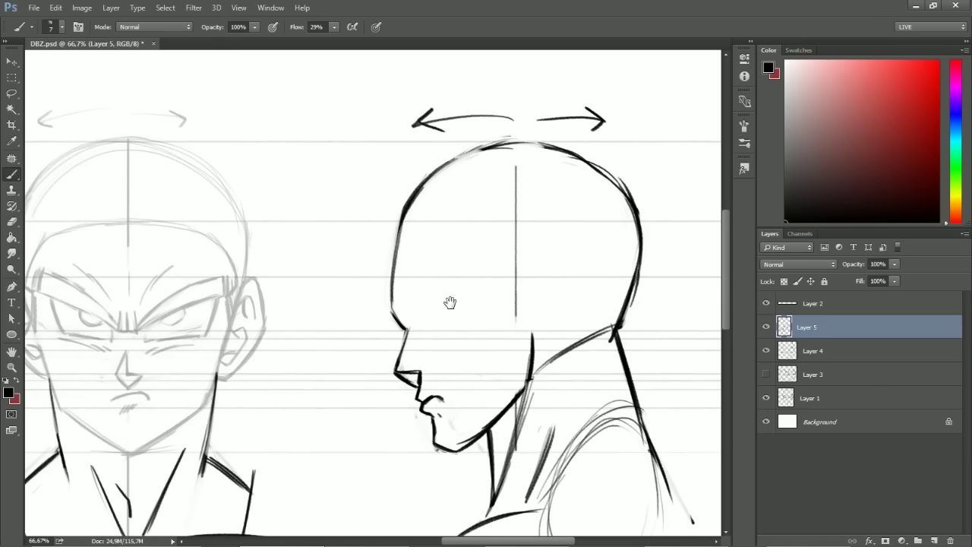
Erase the lower part of the profile's centre line and draw the slanted eyebrow rising from the brow notch to the eyebrow guide
drag(474, 340, 505, 279)
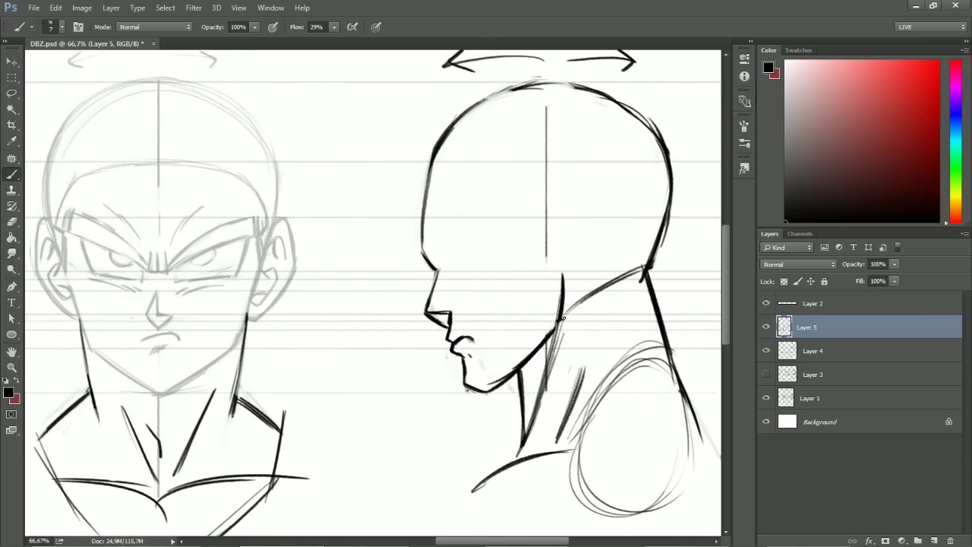
mouse_move(560, 289)
mouse_down()
mouse_move(556, 209)
mouse_move(524, 208)
mouse_up()
key(b)
mouse_move(445, 252)
mouse_down()
mouse_move(497, 208)
mouse_move(511, 213)
mouse_move(488, 215)
mouse_move(462, 251)
mouse_move(489, 239)
mouse_move(442, 265)
mouse_move(503, 234)
mouse_up()
key(e)
key(b)
mouse_move(495, 217)
mouse_down()
mouse_move(463, 231)
mouse_move(470, 225)
mouse_move(448, 253)
mouse_up()
mouse_move(475, 223)
mouse_down()
mouse_move(435, 270)
mouse_move(477, 222)
mouse_move(496, 218)
mouse_up()
key(e)
key(b)
drag(465, 233, 498, 216)
Erase the heavy eyebrow edges and redraw them as thinner curves, adding short strokes at the eyebrow's rear end
key(e)
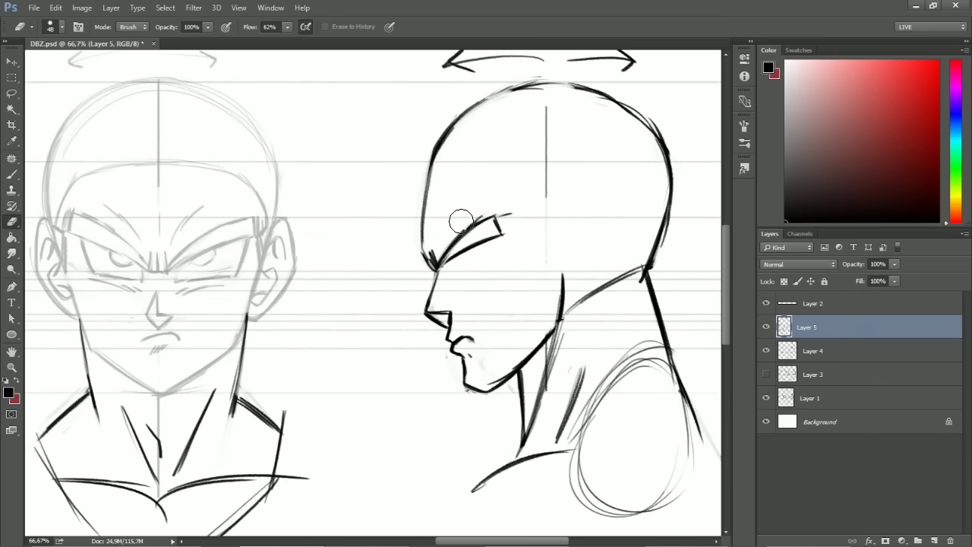
key(b)
key(e)
key(b)
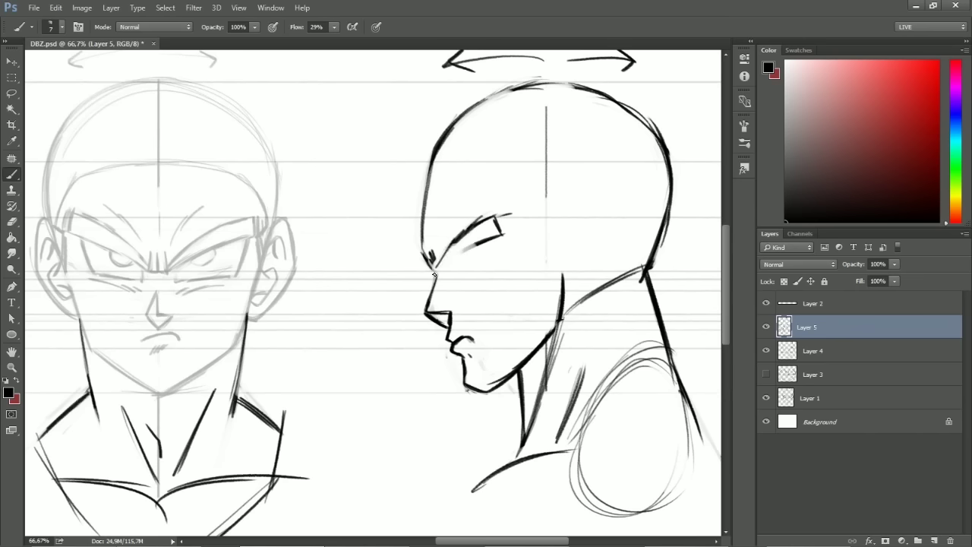
mouse_move(456, 253)
mouse_down()
mouse_move(506, 233)
mouse_move(459, 236)
mouse_up()
key(e)
key(b)
key(e)
key(b)
drag(445, 253, 486, 219)
drag(450, 241, 497, 216)
Erase the thick nose lines and redraw the nose's underside from the tip toward the upper lip
mouse_move(438, 269)
mouse_down()
mouse_move(455, 235)
mouse_move(426, 268)
mouse_move(427, 308)
mouse_move(442, 304)
mouse_move(445, 317)
mouse_up()
key(e)
key(b)
key(e)
key(b)
mouse_move(429, 313)
mouse_down()
mouse_move(450, 316)
mouse_move(448, 328)
mouse_up()
key(e)
key(b)
Redraw the side-view nose bridge from the brow notch to the tip and clean up the nose's underside
mouse_move(437, 274)
mouse_down()
mouse_move(423, 313)
mouse_move(450, 329)
mouse_move(416, 328)
mouse_move(425, 315)
mouse_up()
key(e)
key(b)
mouse_move(408, 319)
mouse_down()
mouse_move(437, 334)
mouse_move(446, 328)
mouse_move(424, 316)
mouse_move(448, 327)
mouse_move(459, 319)
mouse_move(449, 315)
mouse_move(446, 336)
mouse_move(460, 321)
mouse_up()
key(e)
key(b)
key(e)
key(b)
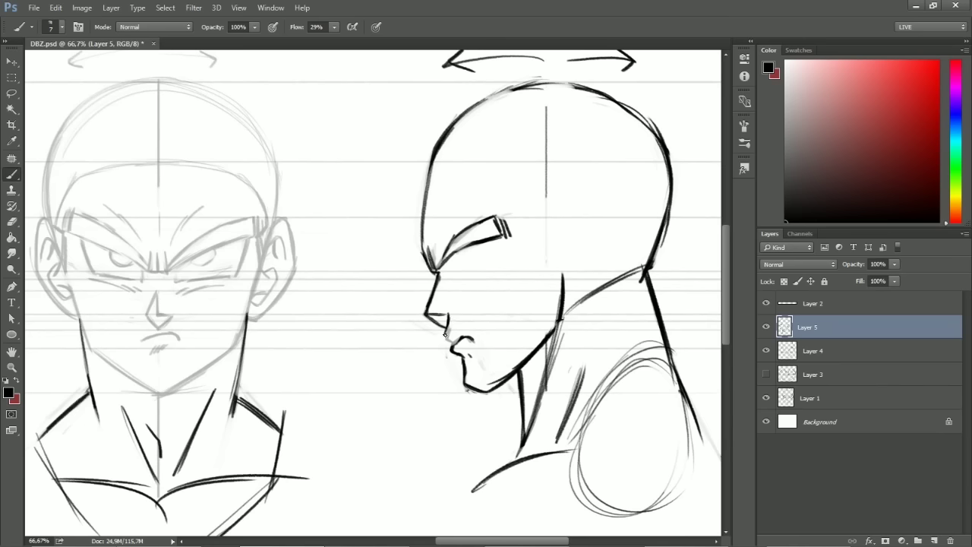
Erase and redraw the profile's upper lip, lower lip and the line dropping from the lip to the chin
key(e)
mouse_move(450, 341)
mouse_down()
mouse_move(471, 334)
mouse_move(477, 346)
mouse_move(471, 335)
mouse_move(454, 347)
mouse_move(468, 358)
mouse_move(464, 385)
mouse_up()
key(b)
key(e)
key(b)
key(e)
key(b)
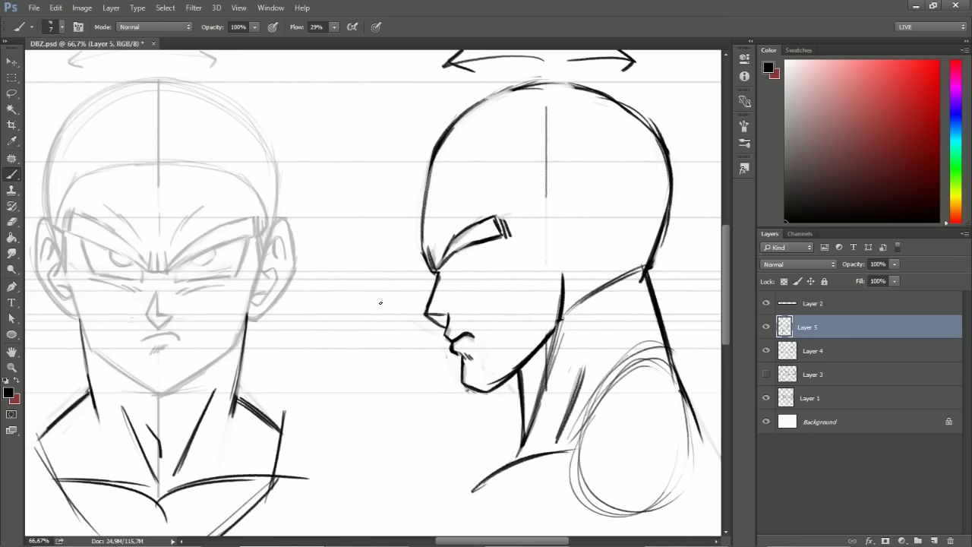
key(e)
key(b)
Erase the angular chin corner and redraw the front of the chin as a rounder curve
mouse_move(456, 379)
mouse_down()
mouse_move(491, 399)
mouse_move(465, 363)
mouse_move(479, 382)
mouse_move(506, 378)
mouse_up()
key(e)
key(b)
key(e)
mouse_move(483, 378)
mouse_down()
mouse_move(523, 358)
mouse_move(471, 388)
mouse_up()
key(b)
key(e)
drag(464, 378, 477, 392)
key(b)
mouse_move(462, 360)
mouse_down()
mouse_move(467, 382)
mouse_move(486, 389)
mouse_up()
Erase the rough edges below the chin and refine the jaw line up toward the ear
mouse_move(469, 383)
mouse_down()
mouse_move(492, 389)
mouse_move(568, 312)
mouse_up()
key(ctrl+z)
key(e)
drag(453, 385, 477, 401)
key(b)
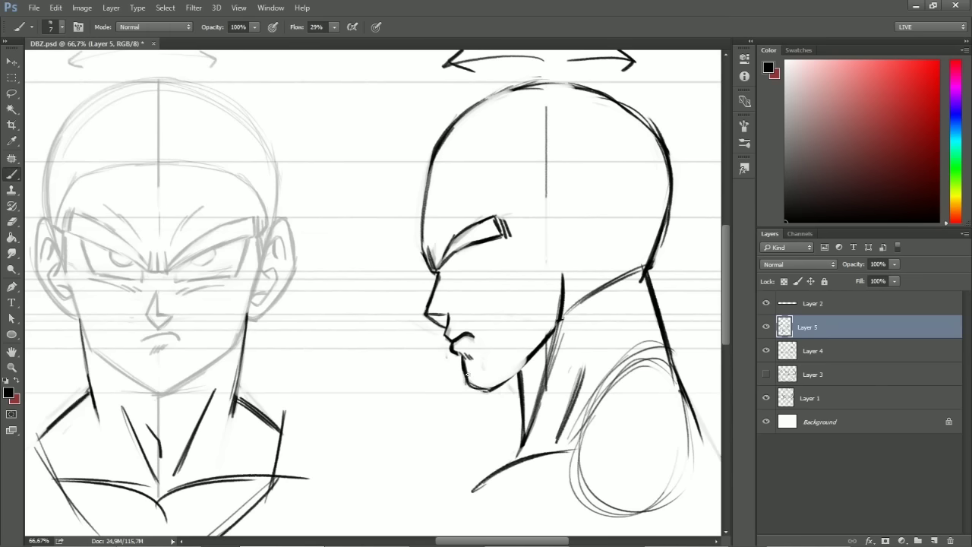
mouse_move(464, 360)
mouse_down()
mouse_move(486, 391)
mouse_move(574, 315)
mouse_move(569, 265)
mouse_up()
key(ctrl+z)
mouse_move(562, 343)
mouse_down()
mouse_move(551, 373)
mouse_move(552, 326)
mouse_up()
key(e)
key(b)
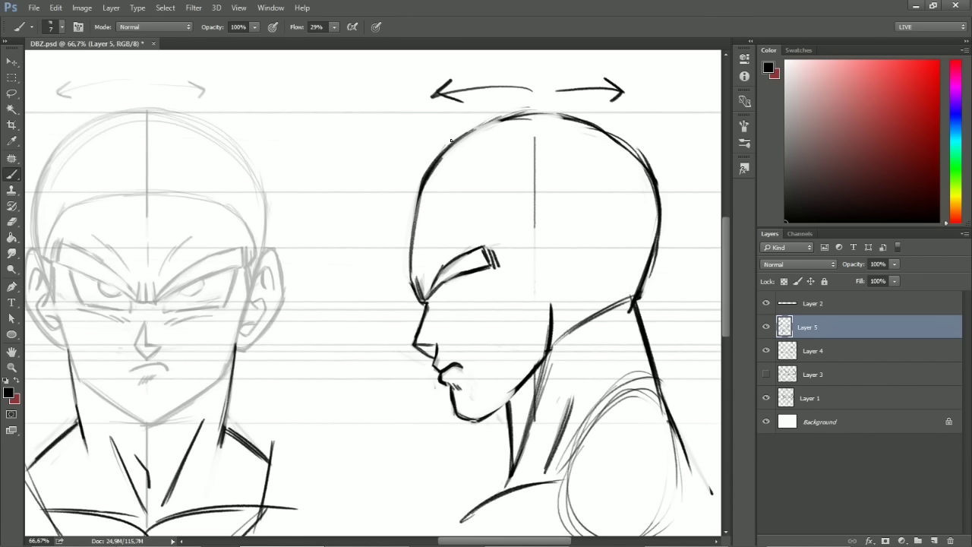
Draw the side-view ear outline from the eyebrow guide down to the jaw, erasing the old jaw line inside it
mouse_move(528, 263)
mouse_down()
mouse_move(548, 231)
mouse_move(574, 259)
mouse_move(570, 248)
mouse_move(581, 280)
mouse_move(551, 325)
mouse_up()
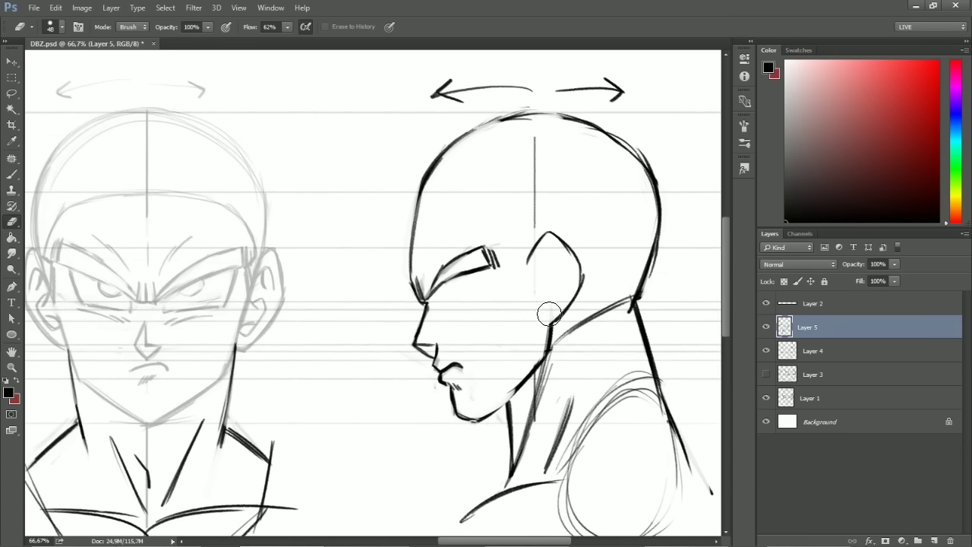
mouse_move(565, 308)
mouse_down()
mouse_move(581, 281)
mouse_move(560, 233)
mouse_move(528, 260)
mouse_move(533, 273)
mouse_move(552, 232)
mouse_move(582, 278)
mouse_up()
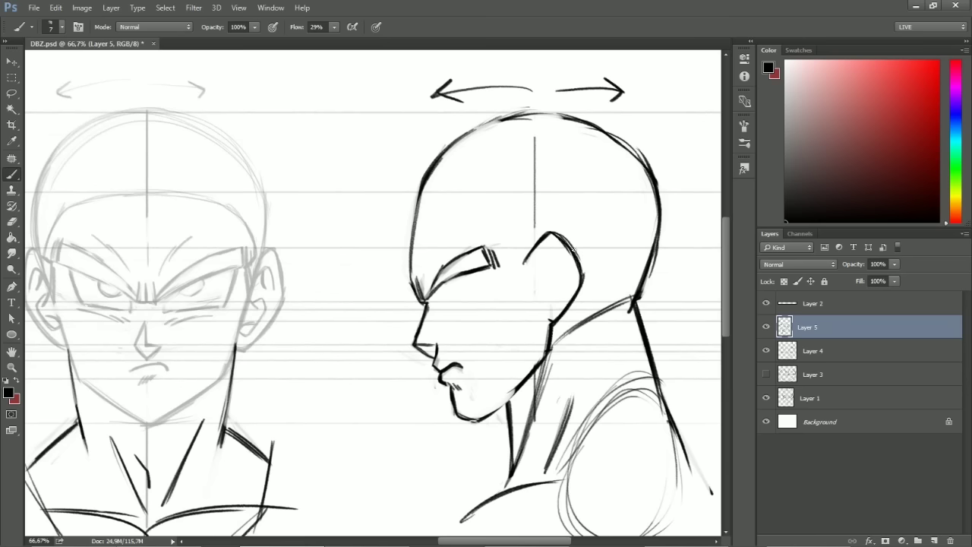
mouse_move(257, 275)
mouse_down()
mouse_move(242, 351)
mouse_move(232, 301)
mouse_move(242, 277)
mouse_up()
key(ctrl+z)
mouse_move(524, 264)
mouse_down()
mouse_move(551, 233)
mouse_move(581, 292)
mouse_up()
Draw the inner ear folds with an angular upper ridge and a curled lower hook
mouse_move(532, 264)
mouse_down()
mouse_move(566, 265)
mouse_move(554, 277)
mouse_move(540, 302)
mouse_up()
mouse_move(553, 251)
mouse_down()
mouse_move(535, 281)
mouse_move(541, 322)
mouse_up()
key(ctrl+z)
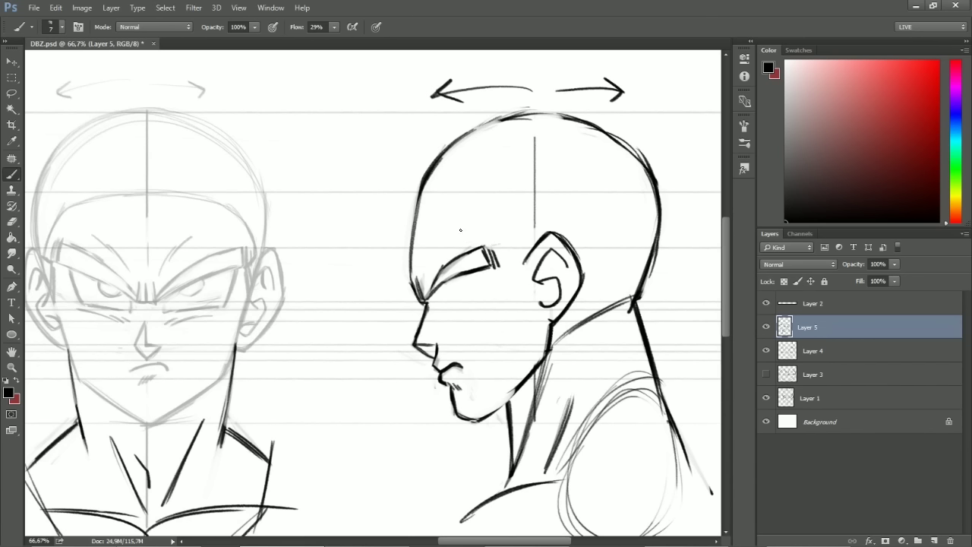
drag(542, 267, 557, 269)
drag(541, 303, 555, 298)
Draw the side-view eye below the eyebrow, with its front, rear and lower edges
mouse_move(439, 307)
mouse_down()
mouse_move(437, 294)
mouse_move(440, 308)
mouse_up()
mouse_move(474, 272)
mouse_down()
mouse_move(465, 303)
mouse_move(444, 298)
mouse_up()
key(e)
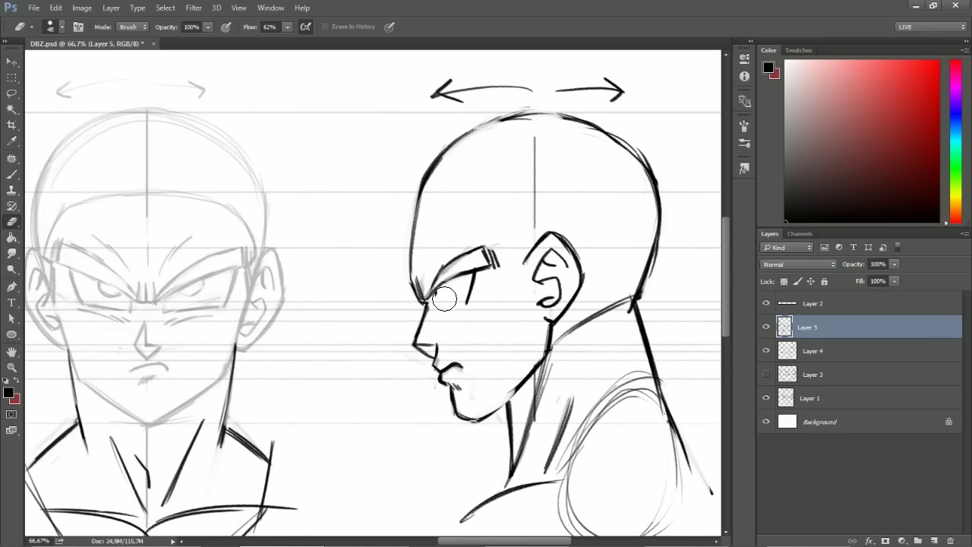
key(b)
key(e)
mouse_move(445, 306)
mouse_down()
mouse_move(475, 273)
mouse_move(469, 301)
mouse_up()
key(b)
Redraw the eye's rear edge farther back, slanting down from the eyebrow to the lower eyelid
key(e)
key(b)
drag(482, 271, 470, 302)
key(e)
key(b)
mouse_move(482, 271)
mouse_down()
mouse_move(445, 314)
mouse_move(477, 304)
mouse_up()
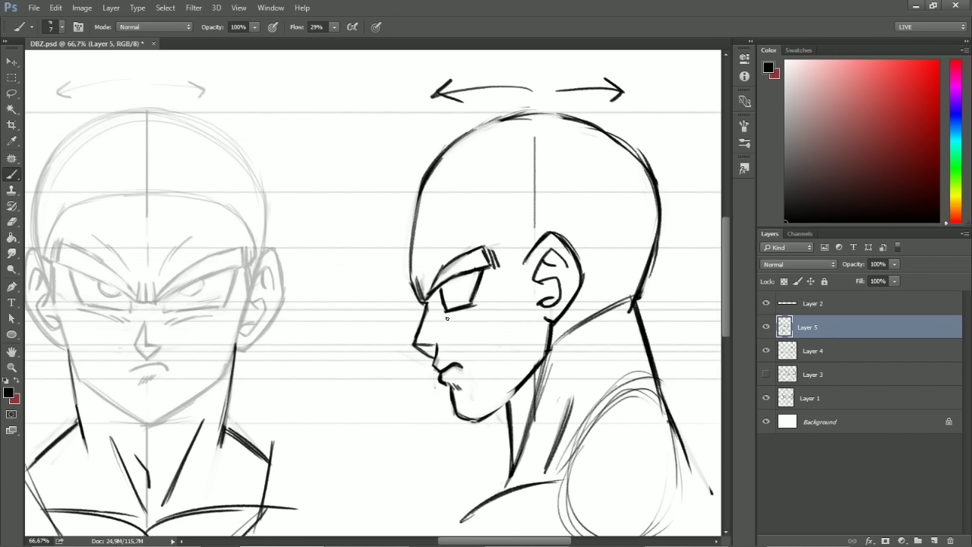
Add the crease lines under the eye, the frown lines above the eyebrow, and the iris
mouse_move(443, 320)
mouse_down()
mouse_move(501, 306)
mouse_move(436, 281)
mouse_move(456, 315)
mouse_move(451, 307)
mouse_move(471, 301)
mouse_move(483, 275)
mouse_up()
key(e)
key(b)
mouse_move(458, 228)
mouse_down()
mouse_move(436, 248)
mouse_move(420, 290)
mouse_up()
key(e)
drag(458, 226, 420, 284)
key(b)
key(e)
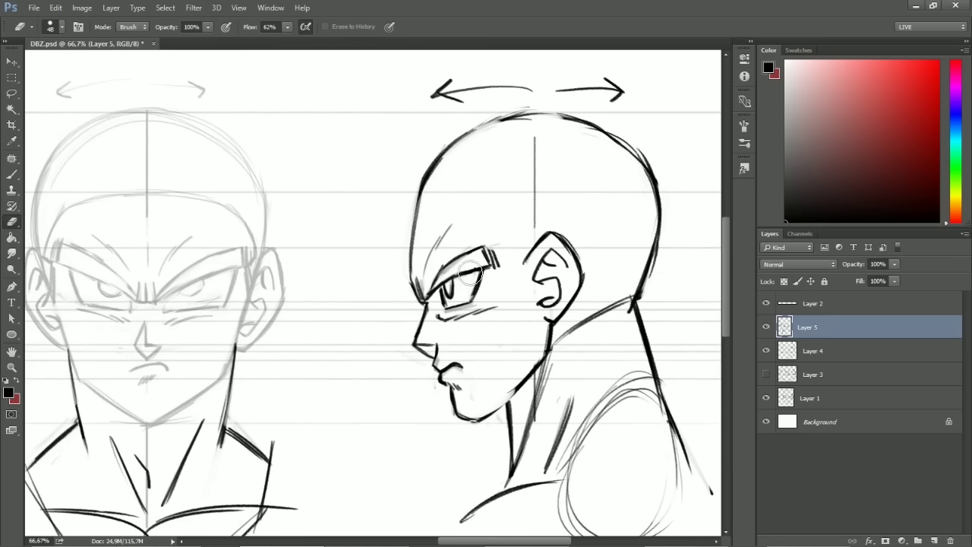
Set the eraser size to 18 and trim the iris down to a thin line near the eye's front edge
right_click(471, 273)
drag(546, 214, 538, 214)
drag(454, 287, 447, 291)
key(b)
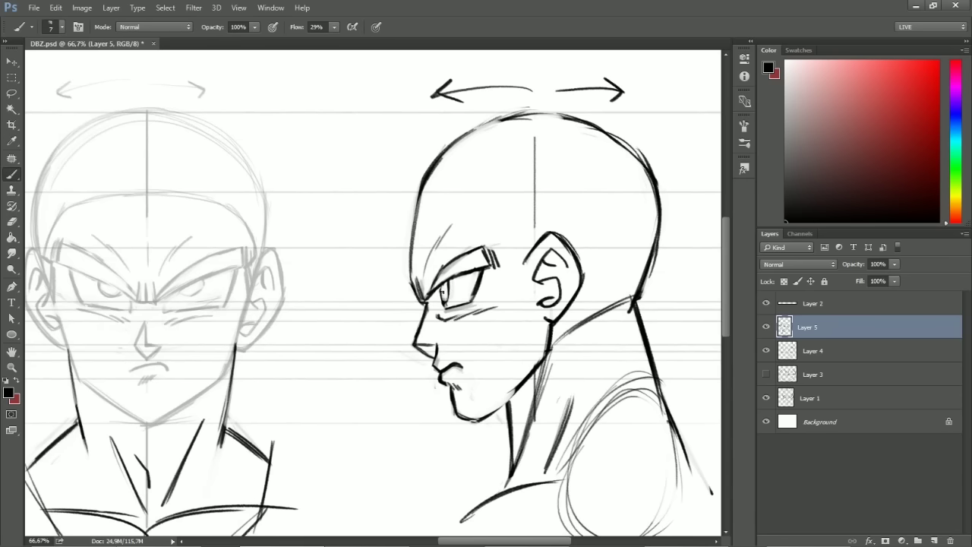
mouse_move(442, 298)
mouse_down()
mouse_move(446, 286)
mouse_move(445, 302)
mouse_up()
key(ctrl+z)
key(e)
key(b)
key(e)
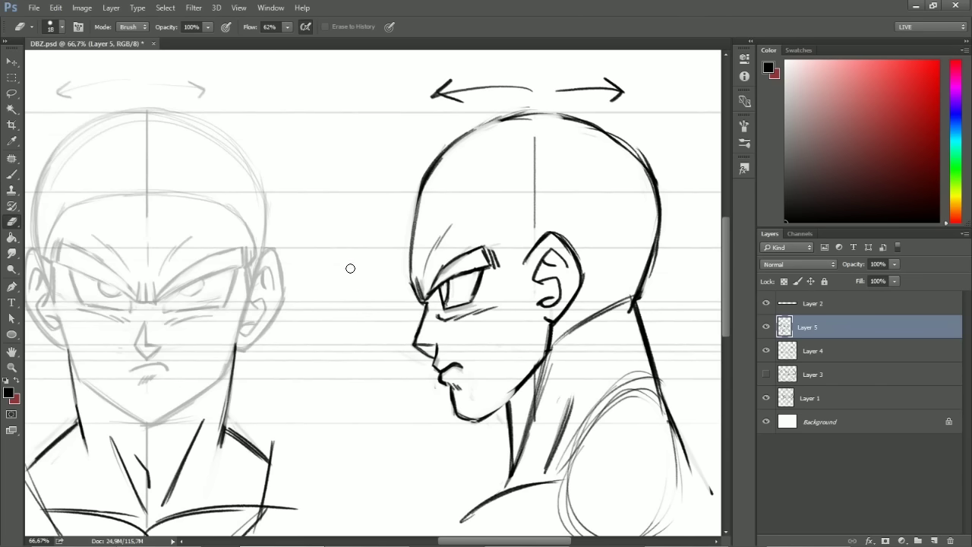
Erase the nose outline and redraw the lower forehead with a sharper brow angling in to the nose bridge
mouse_move(426, 308)
mouse_down()
mouse_move(420, 352)
mouse_move(430, 366)
mouse_up()
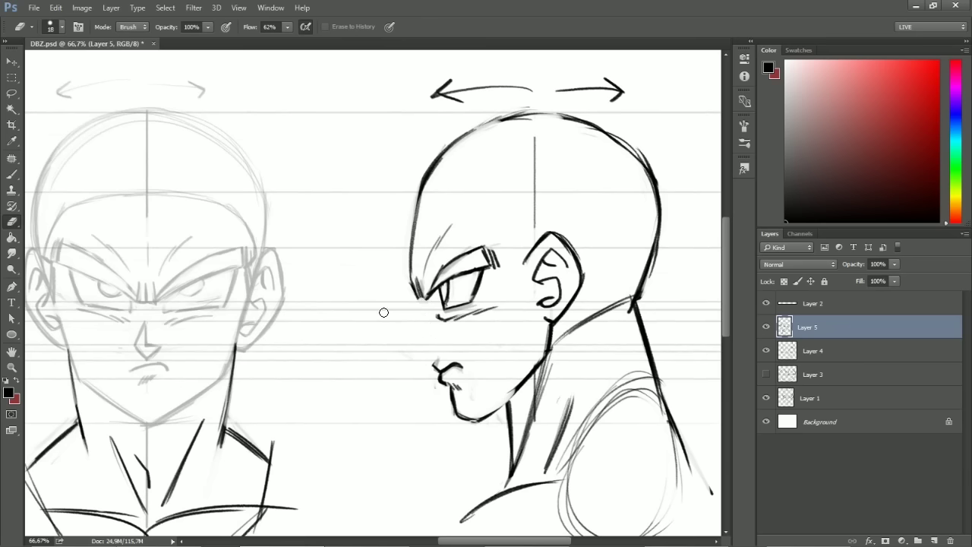
key(b)
key(e)
drag(422, 287, 412, 285)
key(b)
mouse_move(413, 228)
mouse_down()
mouse_move(410, 283)
mouse_move(422, 301)
mouse_up()
key(e)
key(b)
mouse_move(411, 262)
mouse_down()
mouse_move(409, 286)
mouse_move(425, 304)
mouse_up()
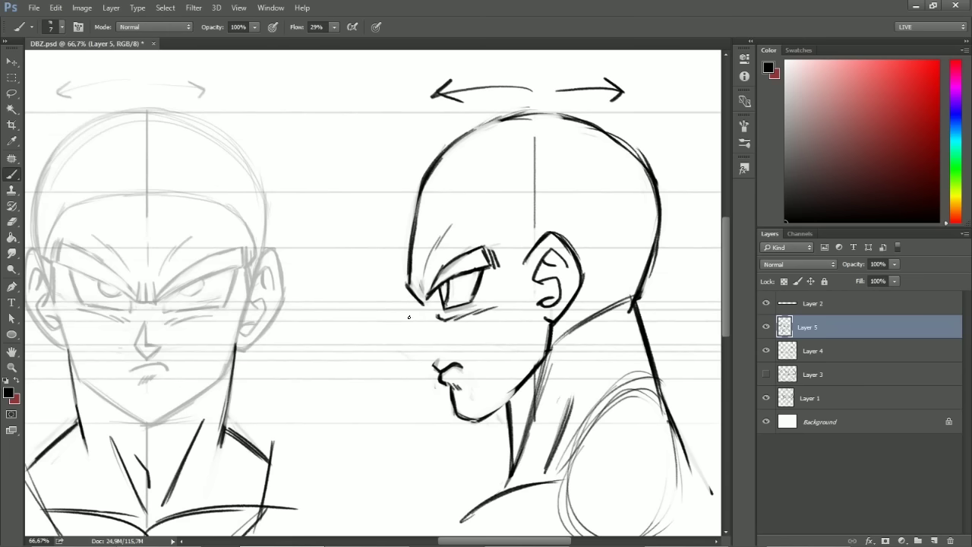
Draw a longer nose bridge from the brow notch that projects farther forward
drag(422, 305, 404, 340)
key(e)
key(b)
mouse_move(422, 305)
mouse_down()
mouse_move(403, 341)
mouse_move(411, 354)
mouse_up()
key(e)
key(b)
key(e)
key(b)
Soften the nose tip and draw the nose's underside back toward the upper lip
key(e)
drag(407, 355, 412, 355)
key(b)
drag(405, 347, 428, 358)
key(e)
key(b)
Redraw the upper lip line to connect the nose's base with the mouth
drag(435, 361, 440, 371)
key(e)
key(b)
key(e)
key(b)
key(e)
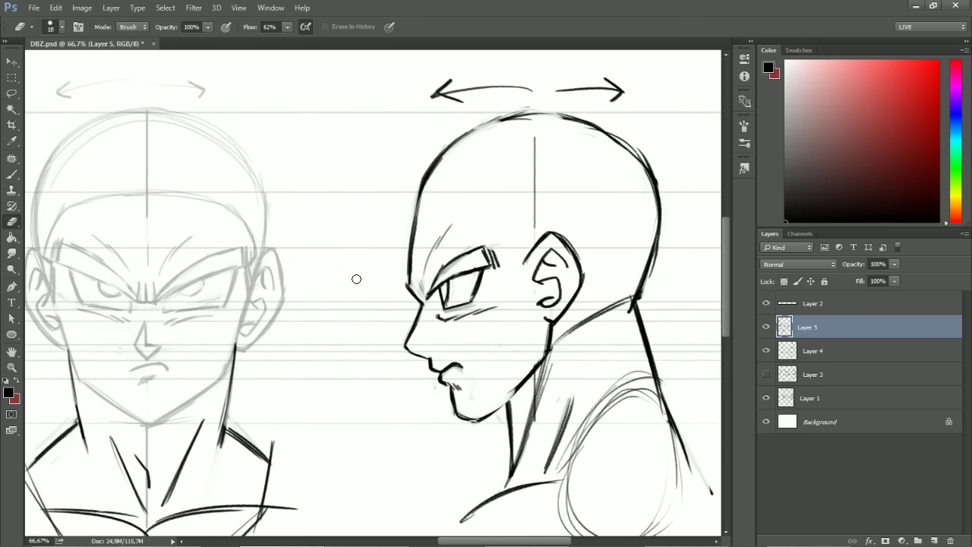
Draw the nostril line back from the nose tip and erase its excess strokes
key(b)
drag(409, 350, 426, 349)
key(e)
key(b)
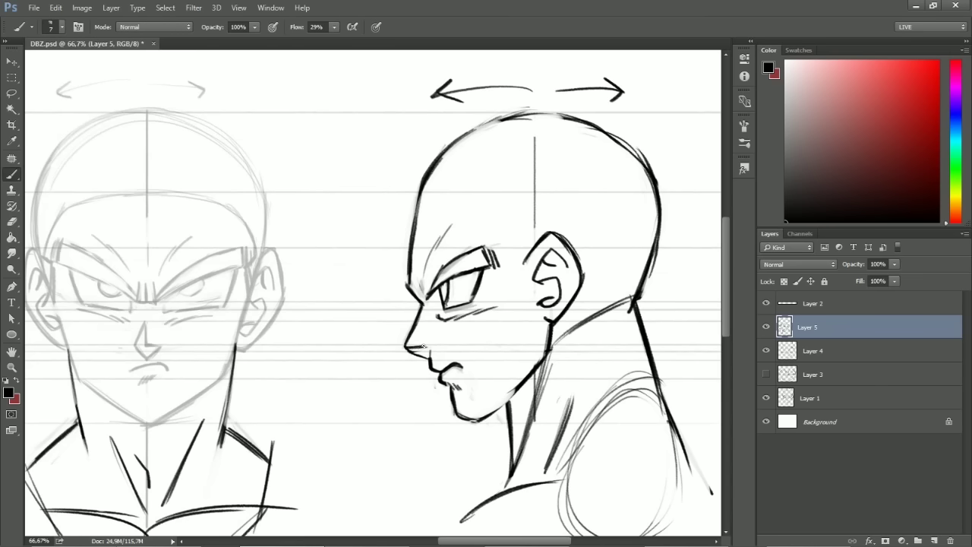
key(e)
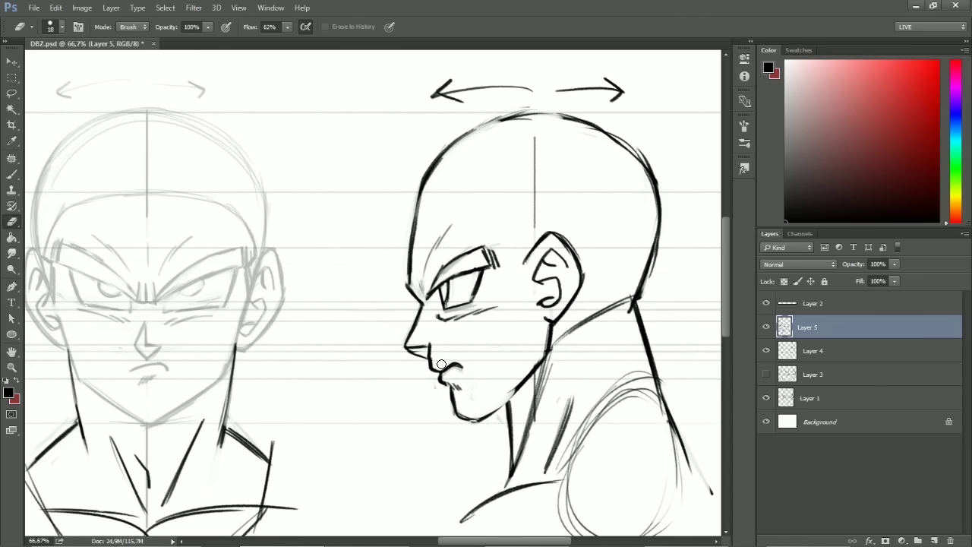
key(b)
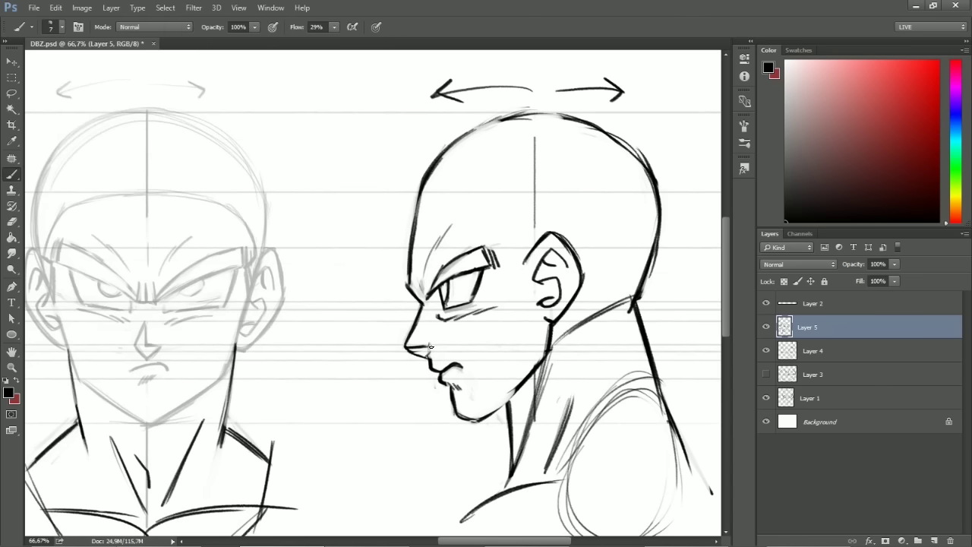
key(e)
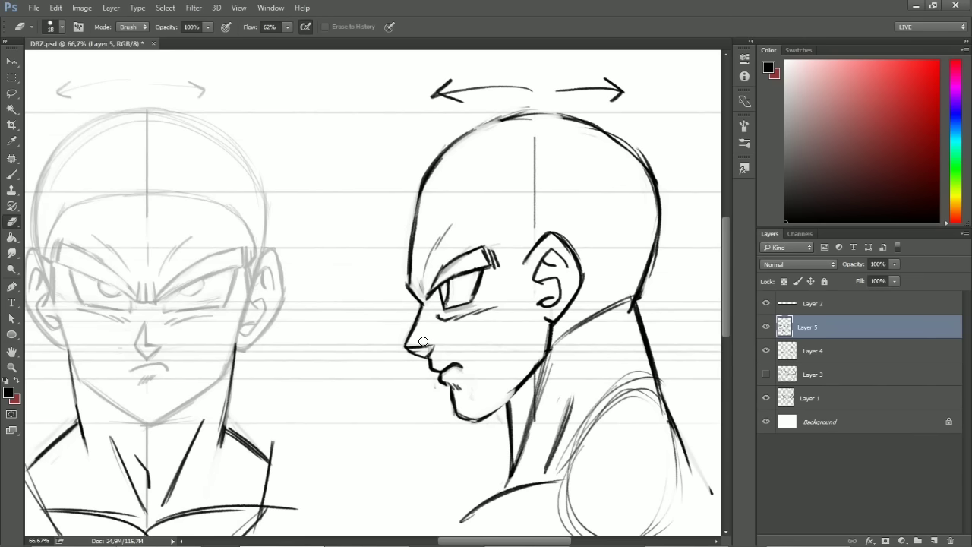
key(b)
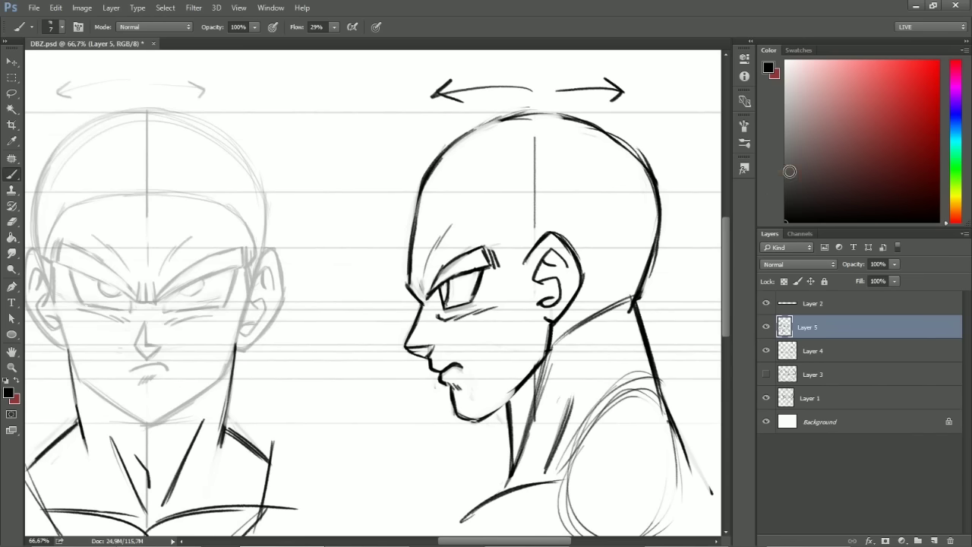
Clean up the eyebrow's interior and draw a diagonal guide line in front of the nose, mouth and chin
key(e)
mouse_move(434, 287)
mouse_down()
mouse_move(461, 255)
mouse_move(425, 295)
mouse_move(480, 248)
mouse_up()
key(b)
drag(387, 338, 456, 433)
drag(515, 264, 504, 279)
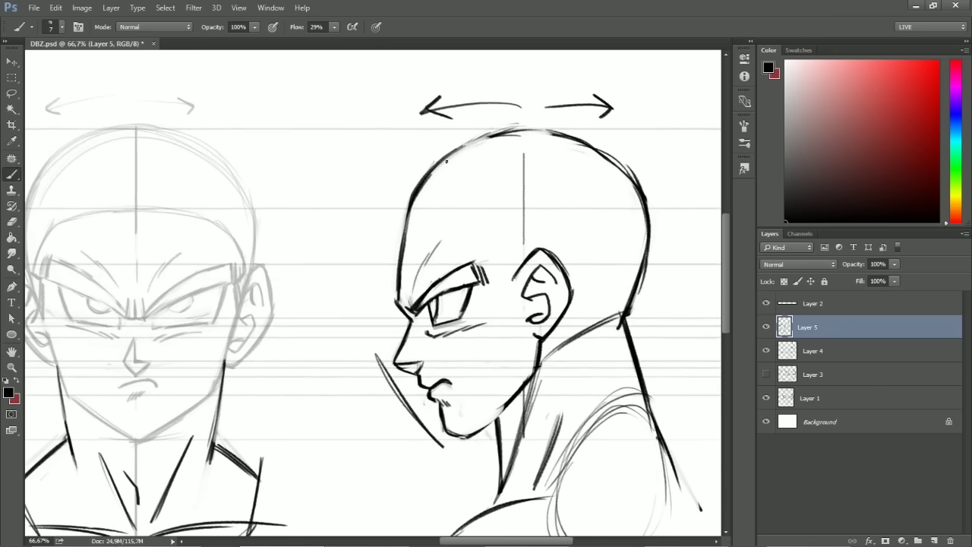
Erase the sketchy neck lines and redraw the throat and the diagonal neck muscle below the ear in darker strokes
key(e)
mouse_move(524, 382)
mouse_down()
mouse_move(479, 431)
mouse_move(501, 469)
mouse_up()
key(b)
key(e)
key(b)
drag(496, 421, 501, 468)
drag(533, 401, 502, 494)
drag(539, 383, 488, 512)
drag(516, 446, 493, 496)
key(e)
drag(540, 390, 497, 490)
key(b)
drag(381, 196, 373, 304)
drag(372, 305, 382, 290)
key(ctrl+alt+z)
key(ctrl+alt+z)
key(ctrl+alt+z)
mouse_move(332, 259)
mouse_down()
mouse_move(323, 280)
mouse_move(377, 276)
mouse_up()
drag(341, 224, 313, 245)
key(ctrl+z)
Draw the side-view hairline curving from the forehead to the temple, with a pointed sideburn in front of the ear
mouse_move(457, 239)
mouse_down()
mouse_move(422, 275)
mouse_move(463, 259)
mouse_move(420, 266)
mouse_move(469, 268)
mouse_move(489, 281)
mouse_move(472, 264)
mouse_move(503, 295)
mouse_move(496, 288)
mouse_move(511, 315)
mouse_up()
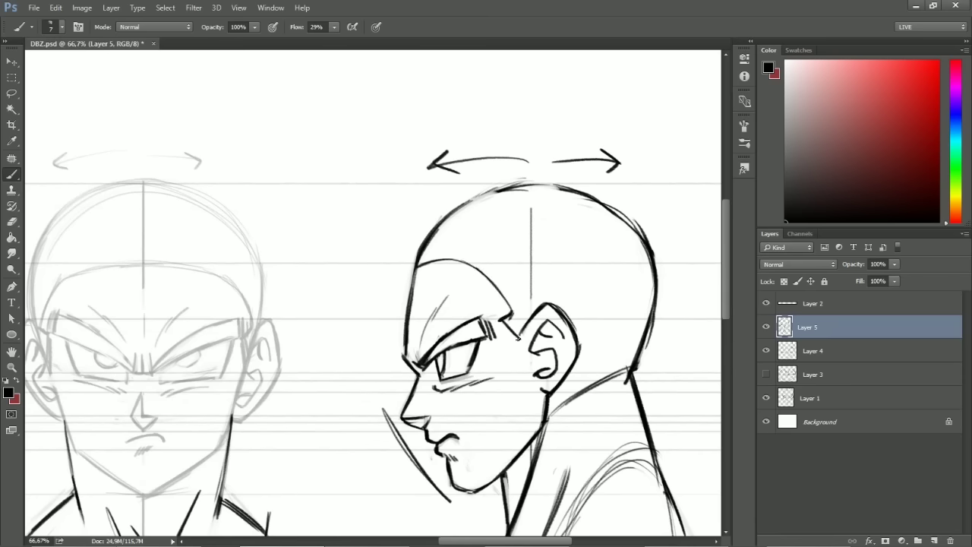
drag(519, 343, 535, 311)
scroll(513, 252, down, 3)
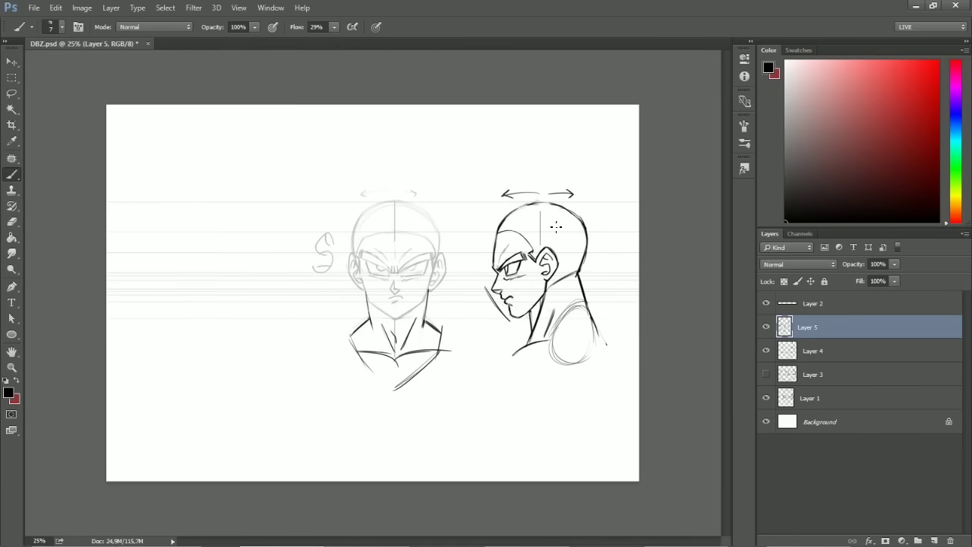
Erase the side-view hairline across the forehead with a 34 px eraser and redraw it higher, curving down to the sideburn
scroll(556, 208, up, 2)
key(e)
right_click(565, 180)
drag(626, 209, 632, 210)
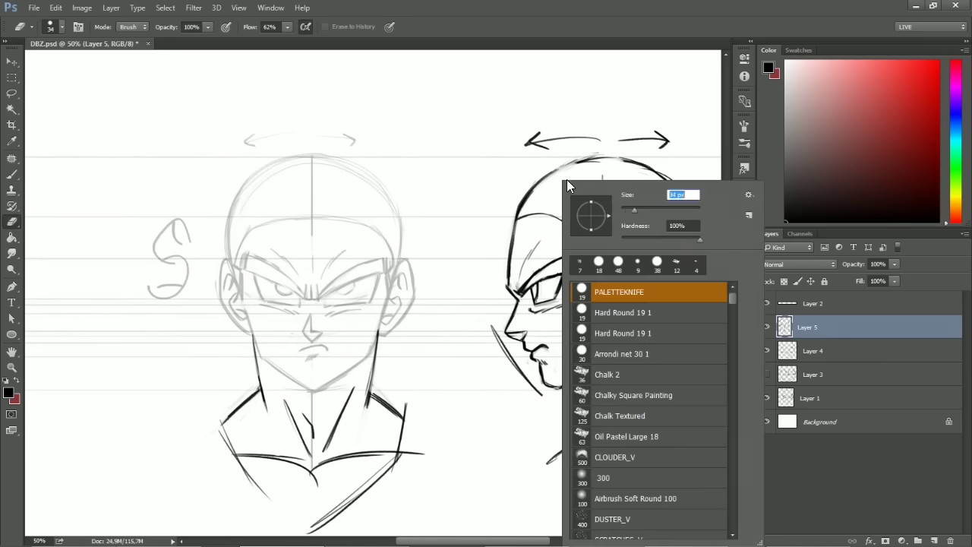
drag(545, 226, 534, 213)
key(b)
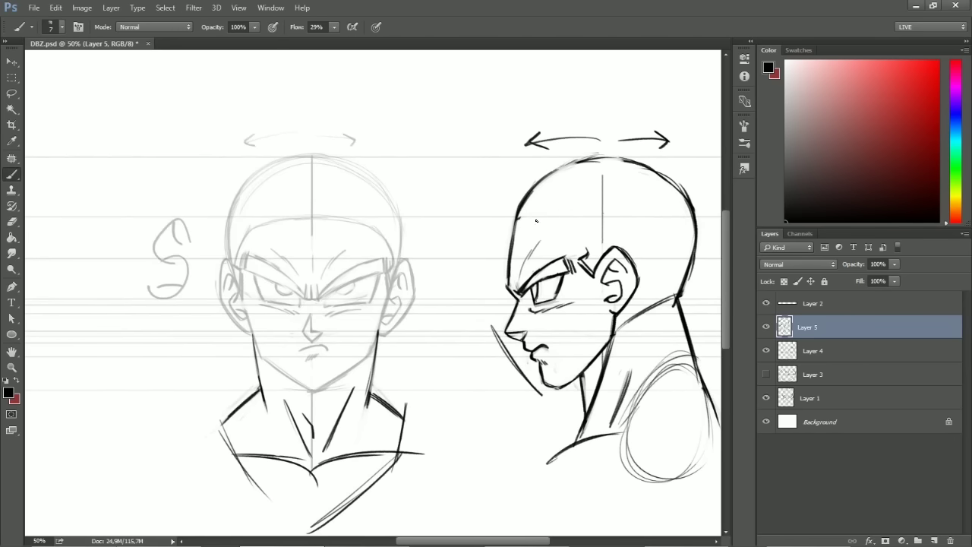
key(e)
mouse_move(597, 240)
mouse_down()
mouse_move(582, 256)
mouse_move(593, 259)
mouse_up()
key(b)
Select the side-view eye and eyebrow and transform them into a slightly narrower, skewed shape
key(l)
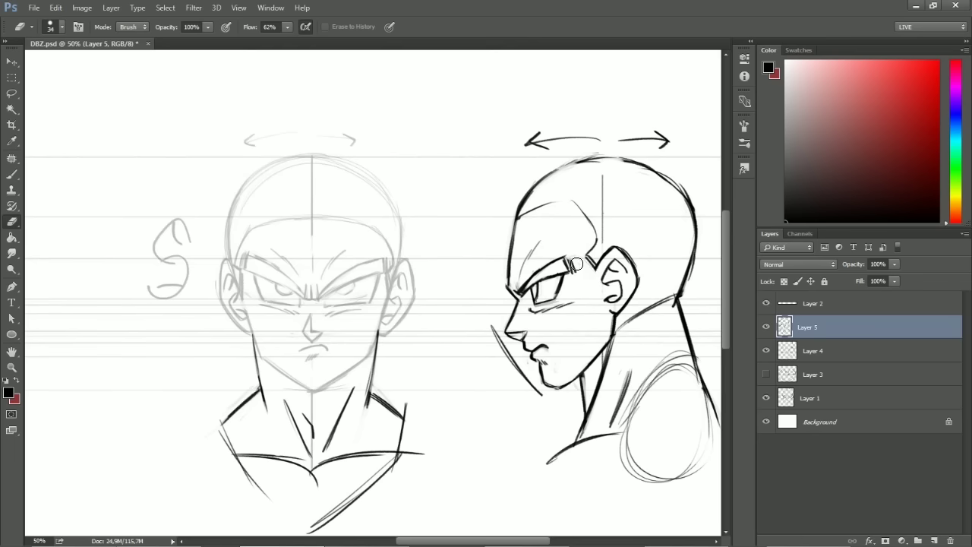
mouse_move(525, 272)
mouse_down()
mouse_move(533, 310)
mouse_move(574, 244)
mouse_up()
key(ctrl+t)
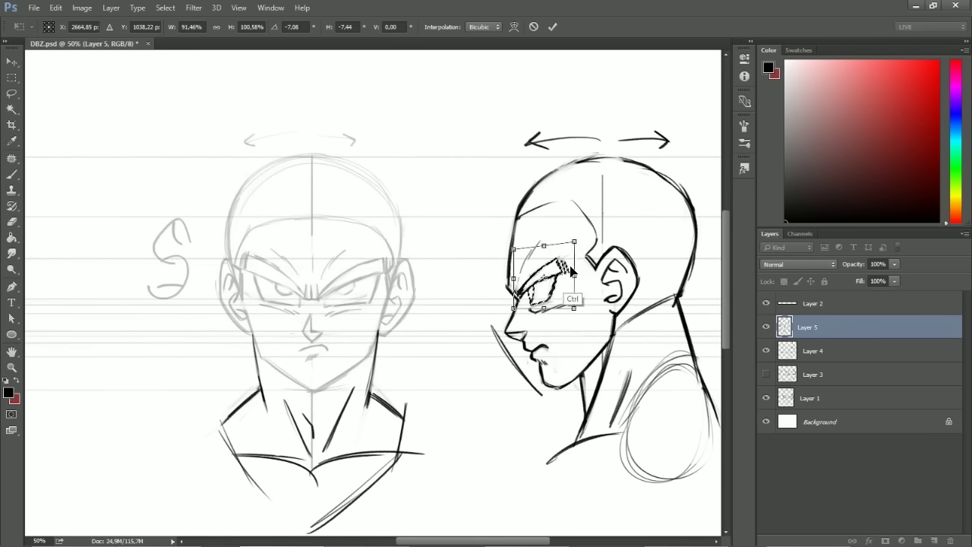
key(Return)
key(ctrl+d)
key(e)
key(b)
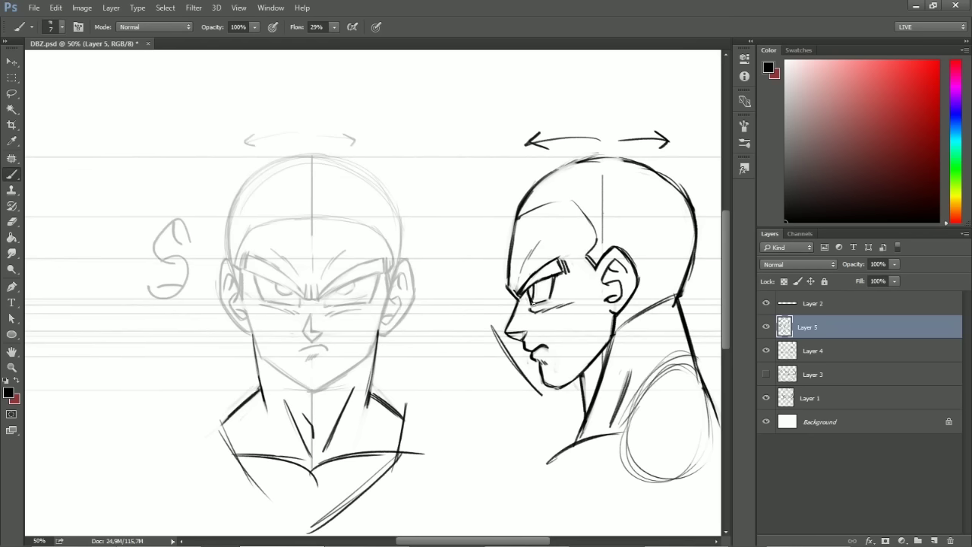
Replace the line behind the ear with an angular nape hairline and darken the forehead hairline with a sharp temple corner
key(e)
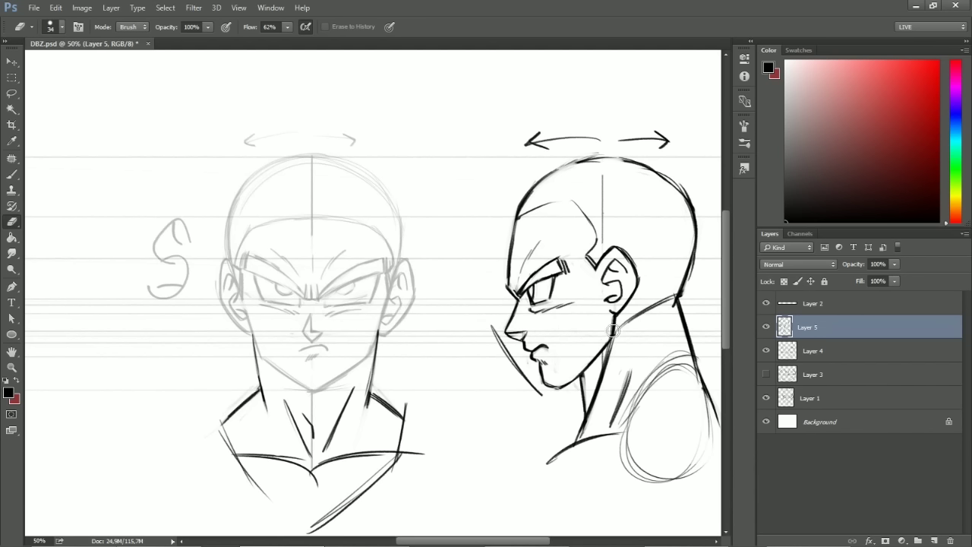
mouse_move(610, 319)
mouse_down()
mouse_move(634, 329)
mouse_move(629, 315)
mouse_move(625, 333)
mouse_move(637, 330)
mouse_move(668, 293)
mouse_up()
key(b)
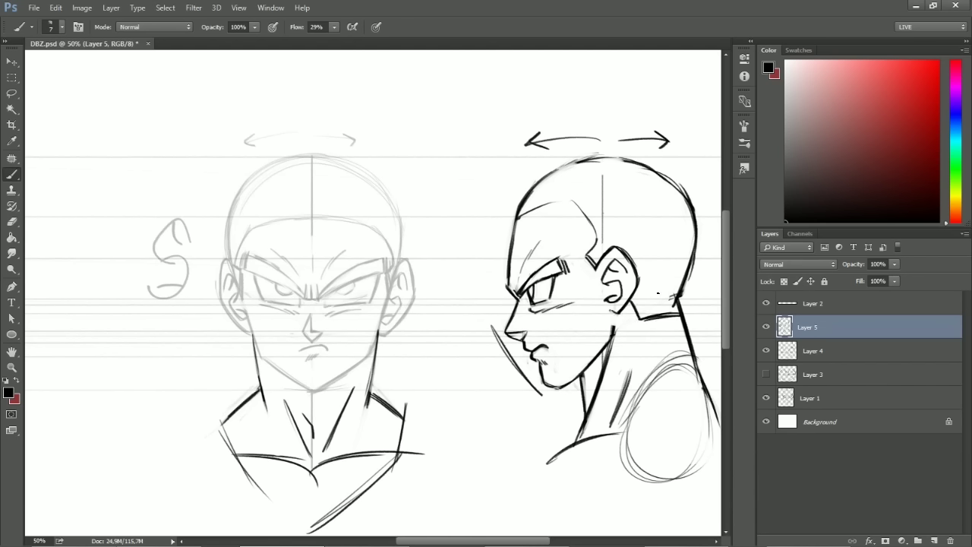
drag(598, 251, 580, 200)
mouse_move(514, 219)
mouse_down()
mouse_move(570, 201)
mouse_move(589, 222)
mouse_up()
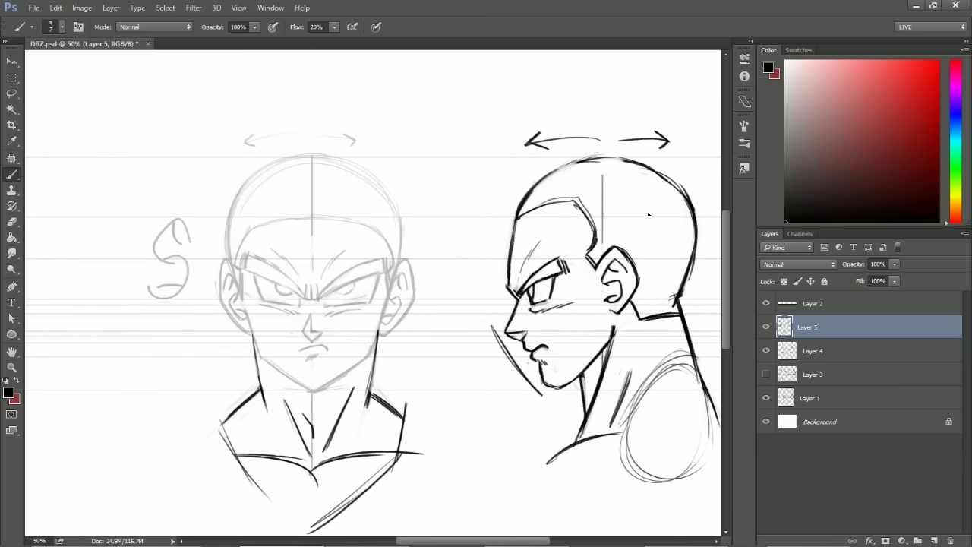
Draw light curved contour strokes on the back of the side-view head and undo the last stray stroke
drag(655, 190, 667, 236)
drag(670, 220, 671, 262)
mouse_move(694, 202)
mouse_down()
mouse_move(681, 295)
mouse_move(701, 247)
mouse_move(683, 201)
mouse_up()
key(ctrl+z)
key(ctrl+minus)
mouse_move(511, 254)
mouse_down()
mouse_move(551, 283)
mouse_move(576, 266)
mouse_up()
drag(470, 294, 447, 268)
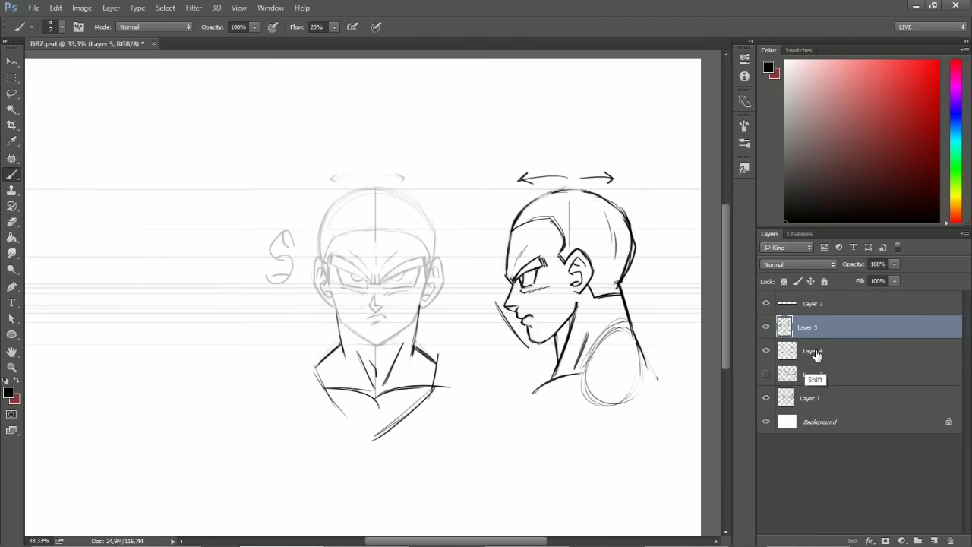
Select Layers 1 through 5 and move both head sketches left together on the canvas
shift+click(817, 354)
key(v)
click(785, 397)
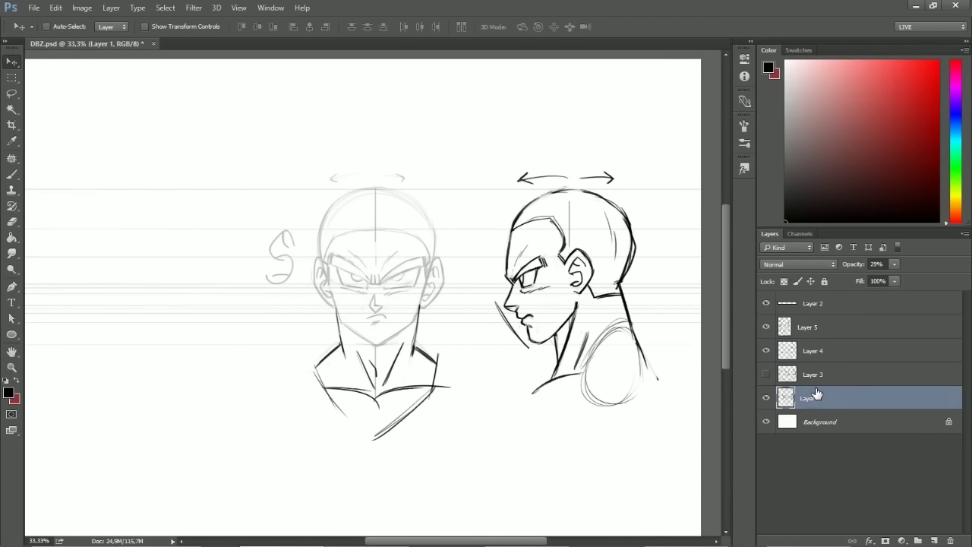
shift+click(784, 338)
drag(589, 353, 437, 380)
Check the contents of Layers 3 and 4 by toggling their visibility, and set Layer 1's opacity to 100%
click(835, 366)
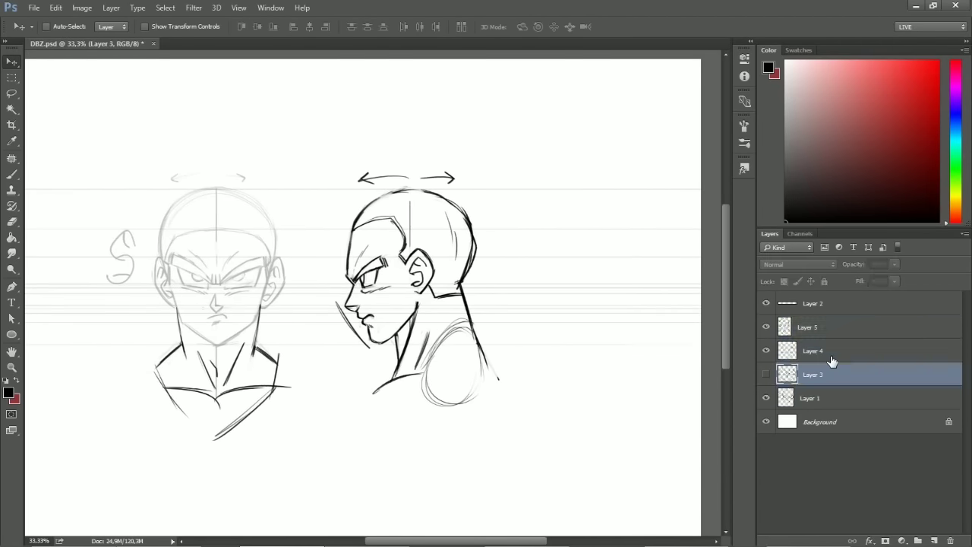
click(812, 338)
click(767, 376)
click(766, 377)
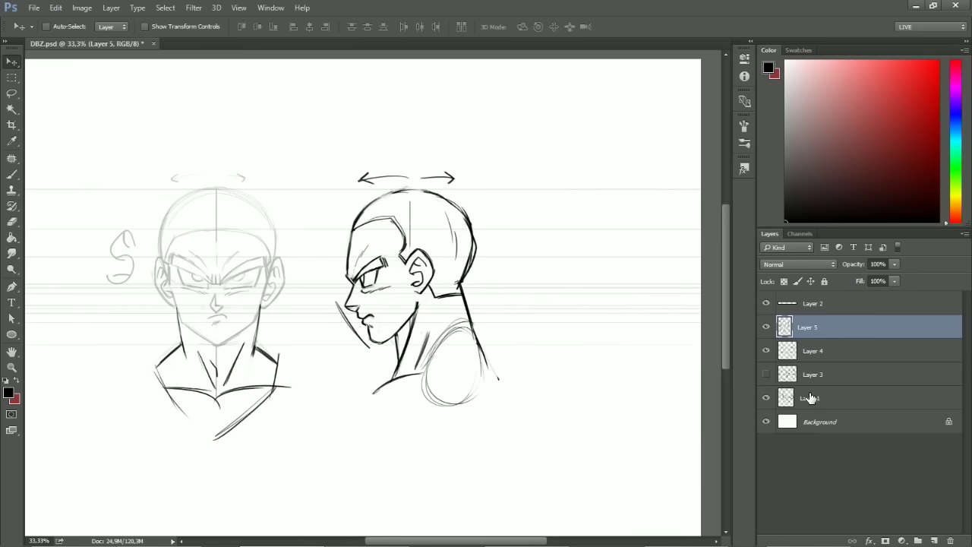
click(811, 397)
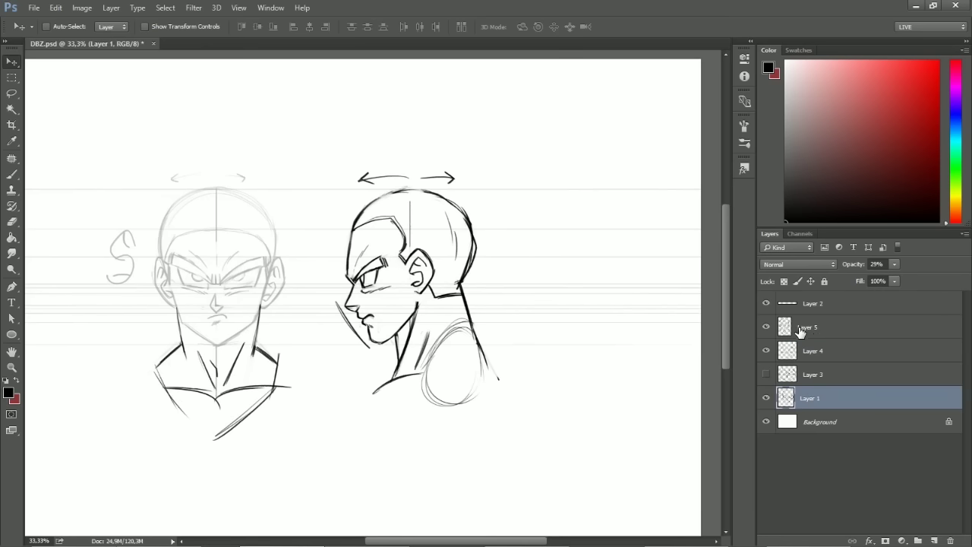
click(765, 350)
click(765, 350)
click(894, 264)
drag(896, 279, 967, 275)
Merge Layer 1 and Layer 4 so the front-view head and neck share one layer
click(825, 350)
click(825, 350)
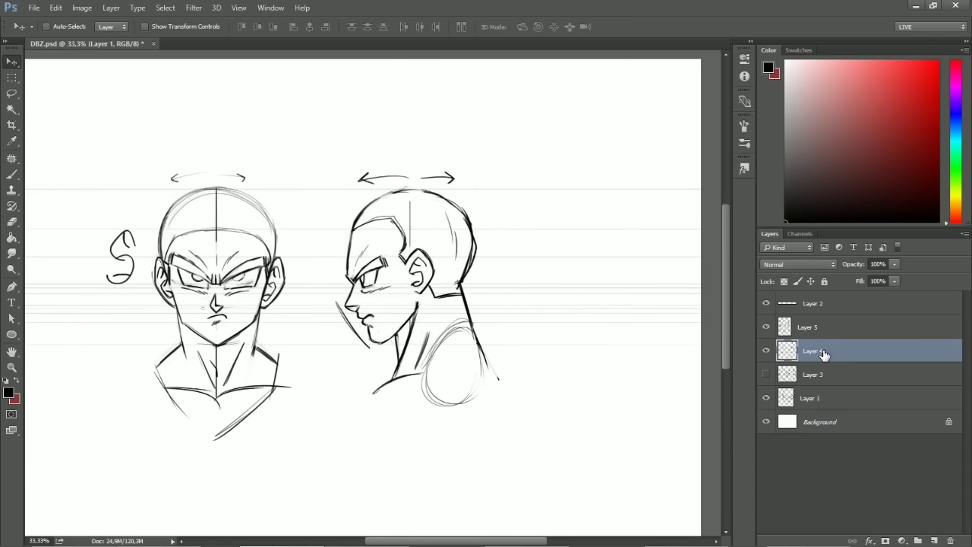
ctrl+click(818, 394)
key(ctrl+e)
Lower the opacity of the front-view and side-view sketch layers and add a new layer above them for the hair
ctrl+click(806, 327)
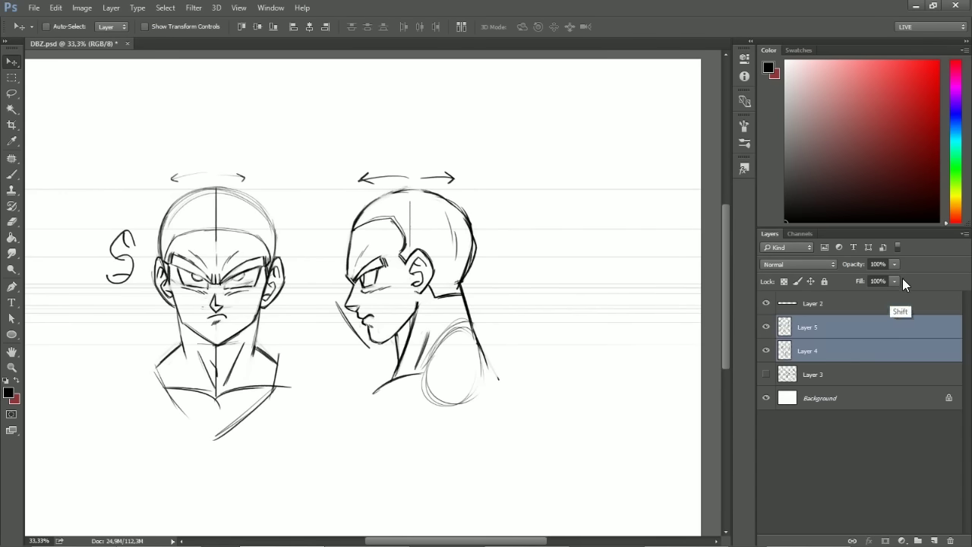
drag(849, 277, 836, 216)
key(ctrl+shift+n)
key(Return)
key(ctrl+plus)
key(ctrl+plus)
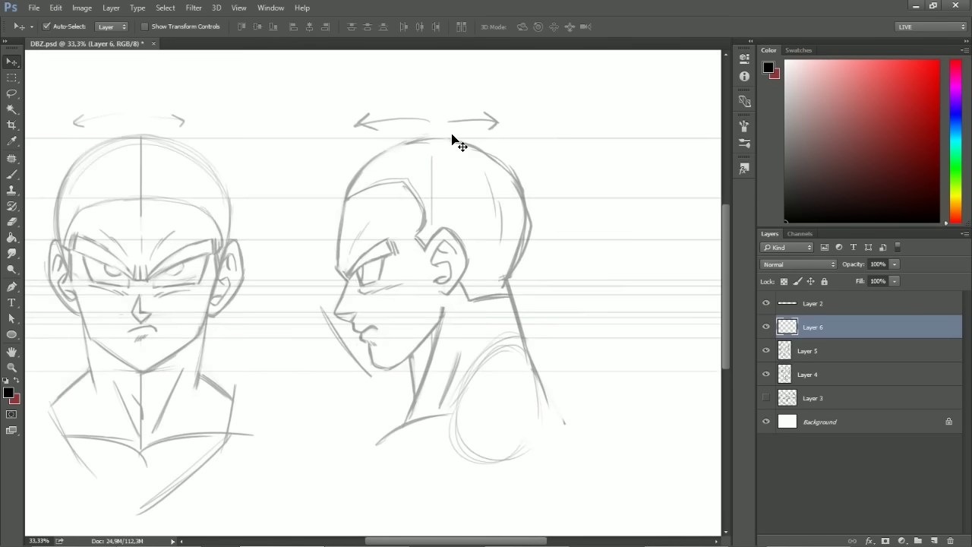
drag(360, 277, 702, 332)
key(ctrl+minus)
drag(530, 260, 551, 253)
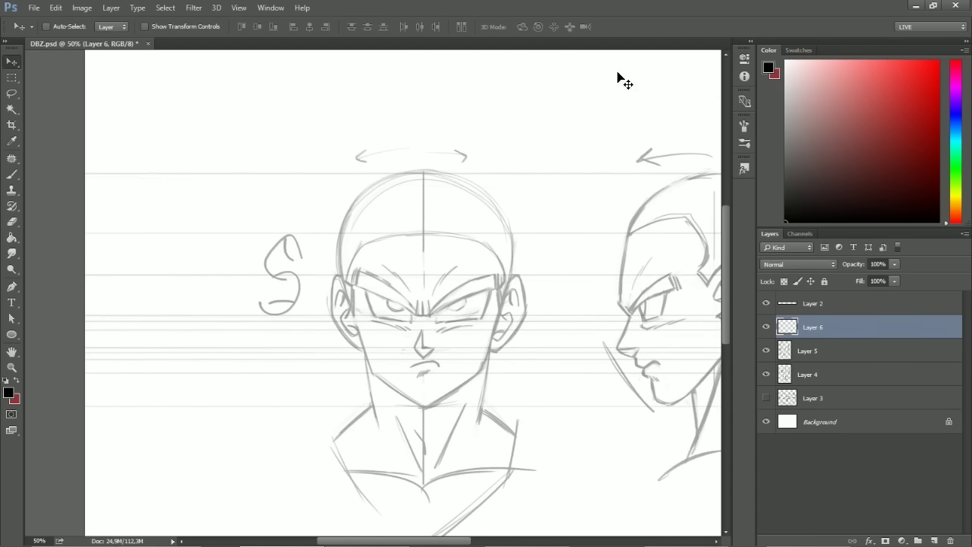
mouse_move(577, 171)
mouse_down()
mouse_move(505, 161)
mouse_move(474, 142)
mouse_up()
key(b)
mouse_move(420, 173)
mouse_down()
mouse_move(445, 200)
mouse_move(422, 258)
mouse_move(454, 260)
mouse_up()
key(ctrl+z)
key(ctrl+alt+z)
key(ctrl+alt+z)
mouse_move(473, 293)
mouse_down()
mouse_move(479, 268)
mouse_move(480, 282)
mouse_up()
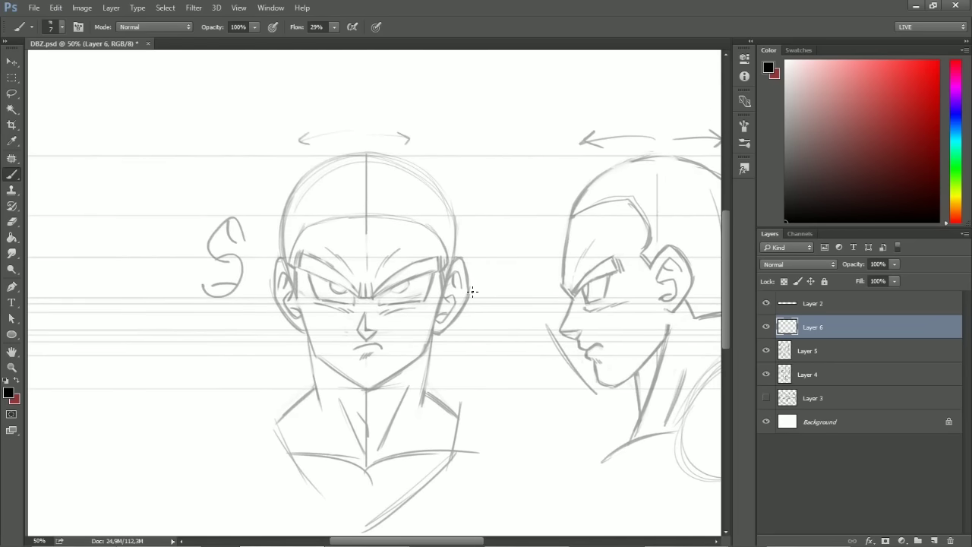
Draw the side-view temple hairline in bold strokes down a zigzag sideburn to the ear, plus the angular nape hairline
drag(582, 260, 376, 257)
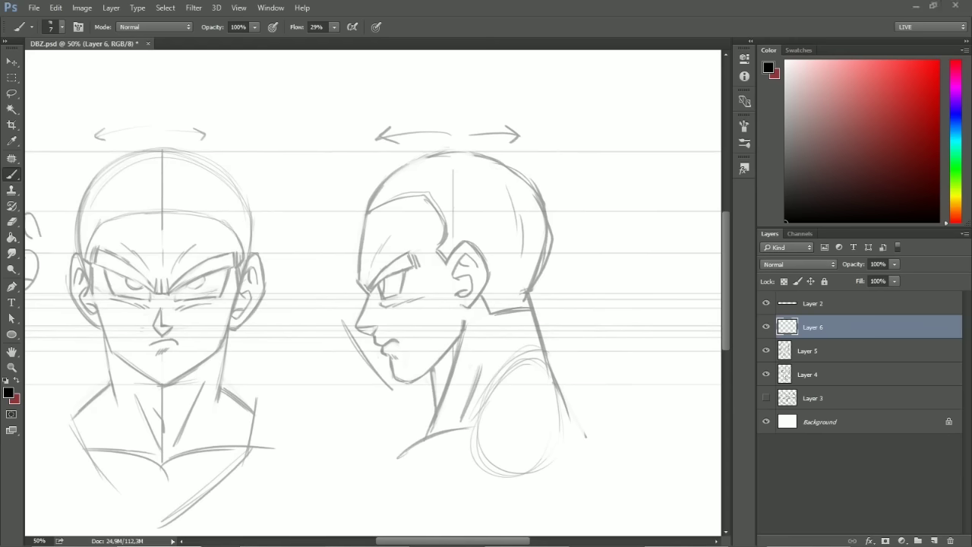
drag(448, 195, 499, 205)
mouse_move(544, 250)
mouse_down()
mouse_move(525, 251)
mouse_move(535, 272)
mouse_up()
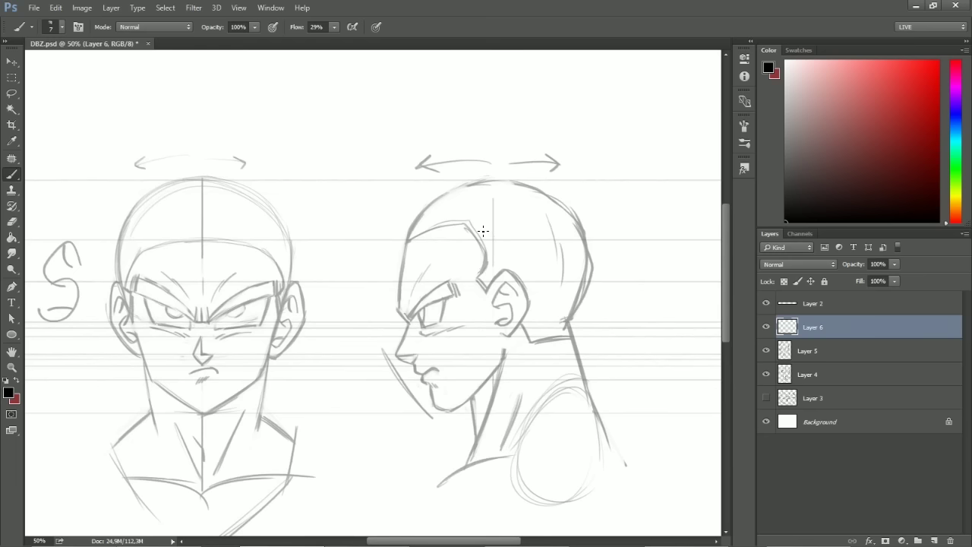
mouse_move(464, 223)
mouse_down()
mouse_move(489, 255)
mouse_move(482, 241)
mouse_move(488, 255)
mouse_move(476, 306)
mouse_up()
mouse_move(497, 275)
mouse_down()
mouse_move(476, 307)
mouse_move(477, 298)
mouse_up()
key(e)
key(b)
drag(486, 256, 470, 284)
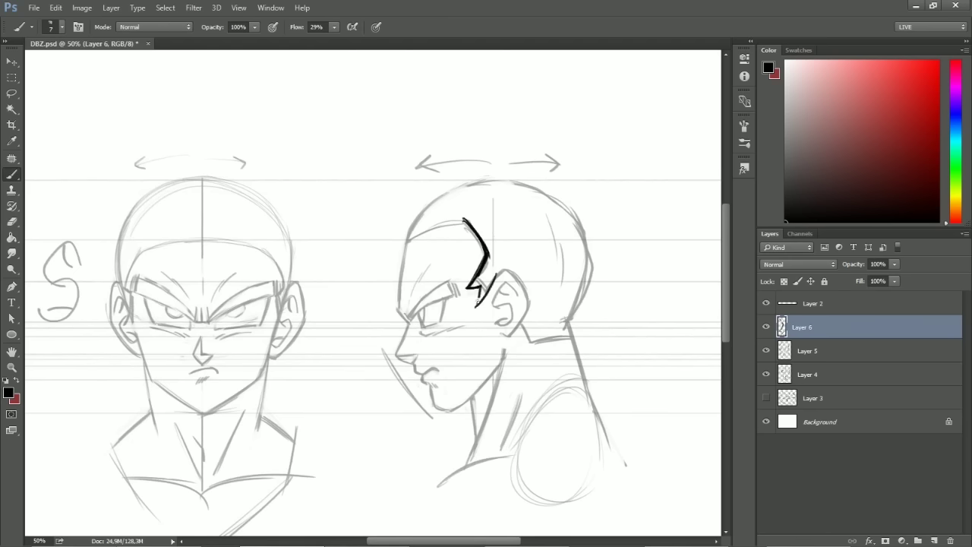
drag(501, 269, 506, 268)
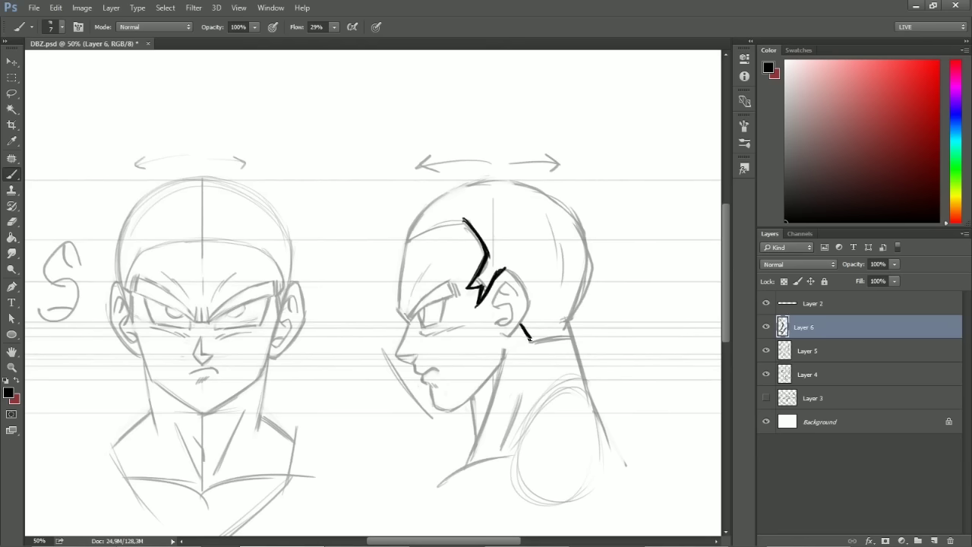
drag(532, 340, 570, 334)
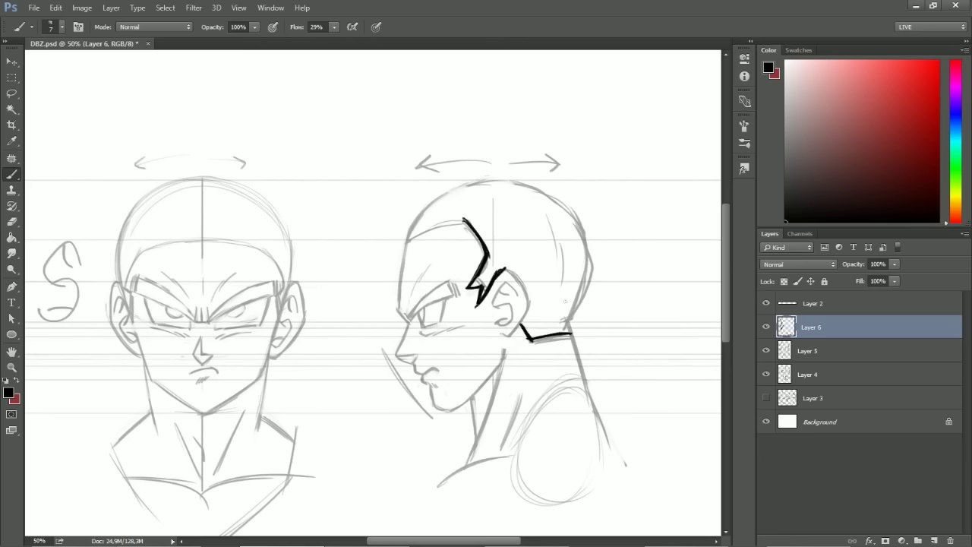
Draw the curved hair contour above the back of the crown and undo the stray strokes in front of and behind the head
drag(599, 278, 471, 293)
mouse_move(357, 181)
mouse_down()
mouse_move(414, 186)
mouse_move(429, 202)
mouse_up()
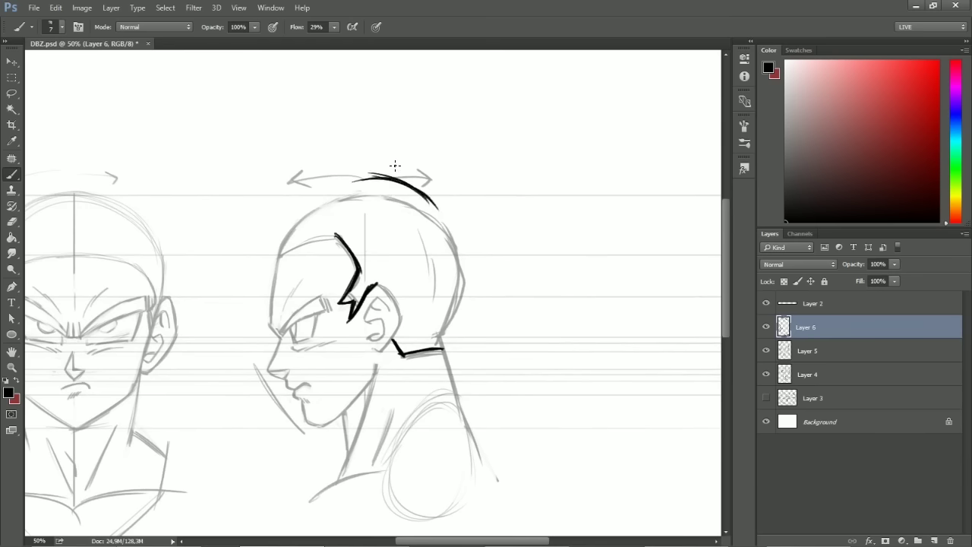
mouse_move(331, 187)
mouse_down()
mouse_move(178, 125)
mouse_move(238, 226)
mouse_move(253, 279)
mouse_up()
key(ctrl+z)
mouse_move(449, 258)
mouse_down()
mouse_move(531, 230)
mouse_move(478, 331)
mouse_up()
key(ctrl+z)
Draw the large pointed hair spikes projecting backward from the nape up to the crown curve
mouse_move(444, 347)
mouse_down()
mouse_move(577, 302)
mouse_move(466, 323)
mouse_up()
mouse_move(577, 303)
mouse_down()
mouse_move(467, 323)
mouse_move(602, 228)
mouse_move(491, 240)
mouse_move(562, 189)
mouse_move(456, 186)
mouse_move(523, 175)
mouse_up()
mouse_move(440, 207)
mouse_down()
mouse_move(522, 176)
mouse_move(551, 184)
mouse_move(453, 202)
mouse_move(493, 143)
mouse_up()
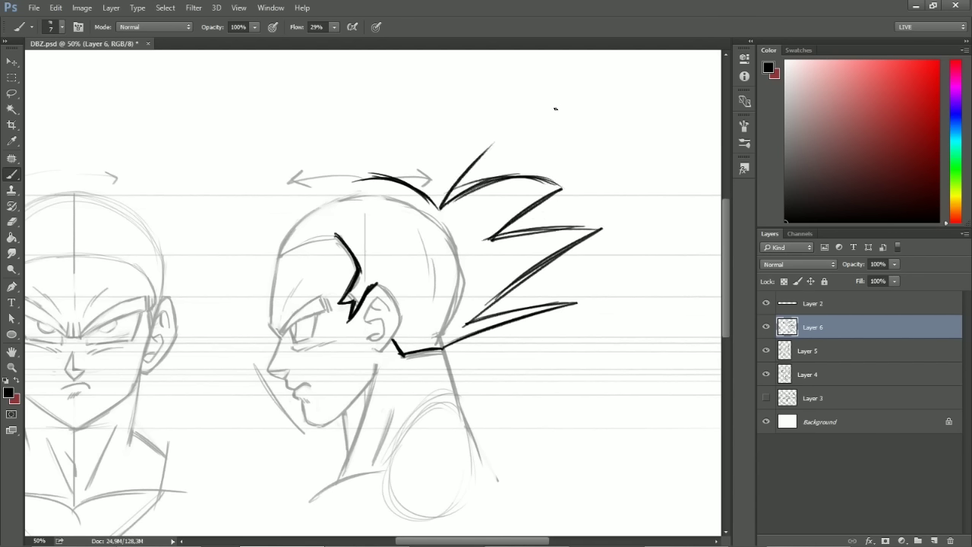
key(ctrl+z)
mouse_move(439, 208)
mouse_down()
mouse_move(488, 155)
mouse_move(453, 187)
mouse_move(479, 183)
mouse_up()
Erase the excess strokes around the upper rear hair spikes and redraw their edges more cleanly
key(e)
mouse_move(468, 189)
mouse_down()
mouse_move(458, 191)
mouse_move(536, 179)
mouse_up()
key(b)
drag(498, 238, 536, 208)
key(e)
drag(497, 245, 596, 227)
key(b)
Trim the front end of the crown curve and draw two pointed bangs hanging over the side-view forehead
drag(358, 284, 471, 264)
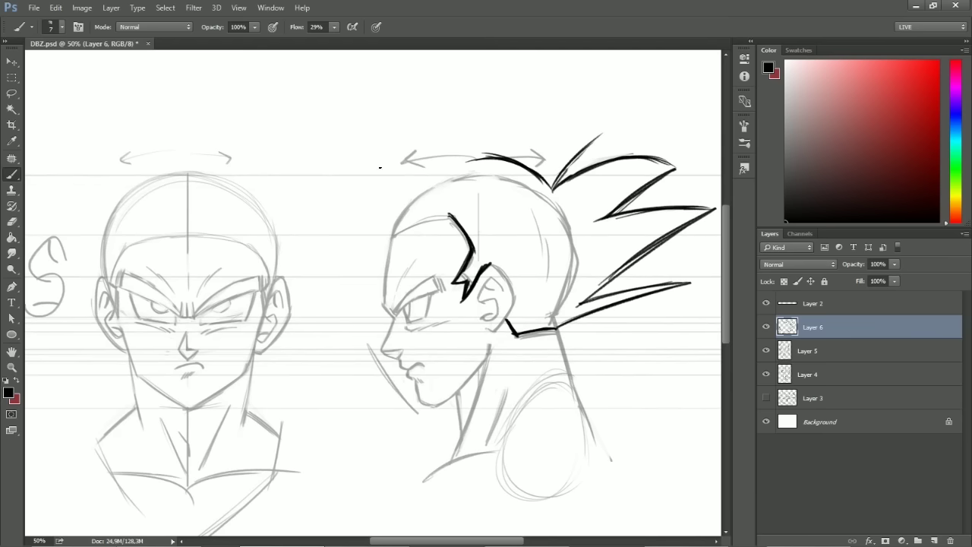
drag(446, 152, 460, 190)
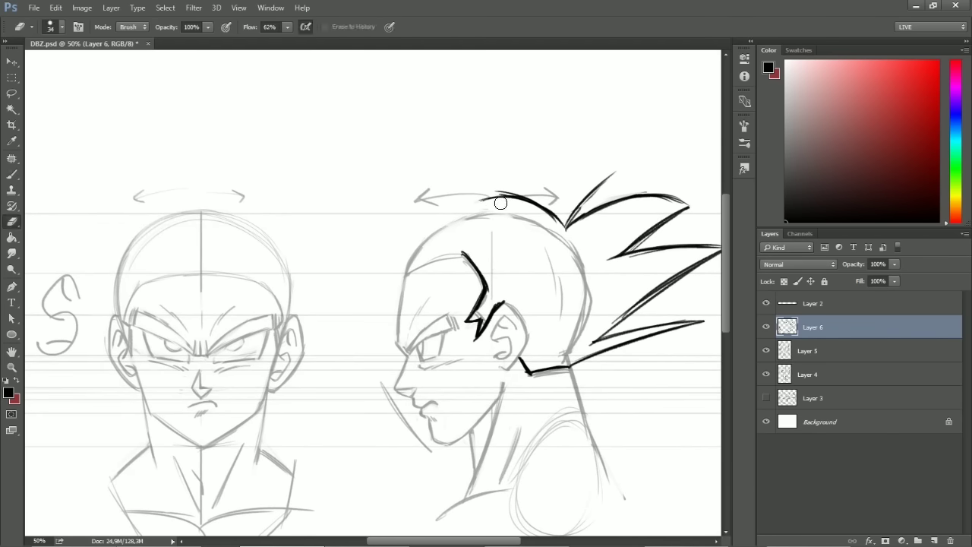
drag(461, 210, 514, 196)
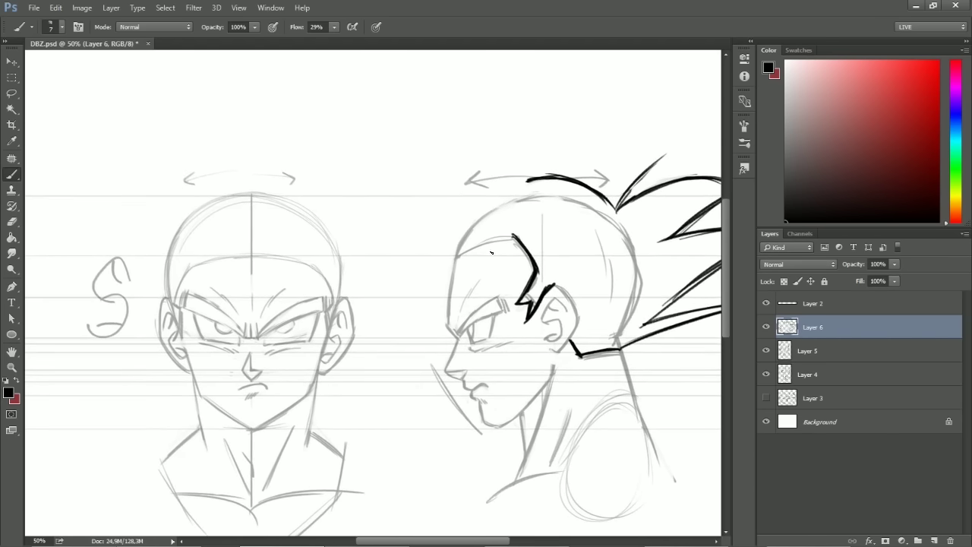
mouse_move(514, 234)
mouse_down()
mouse_move(466, 281)
mouse_move(465, 318)
mouse_move(449, 281)
mouse_up()
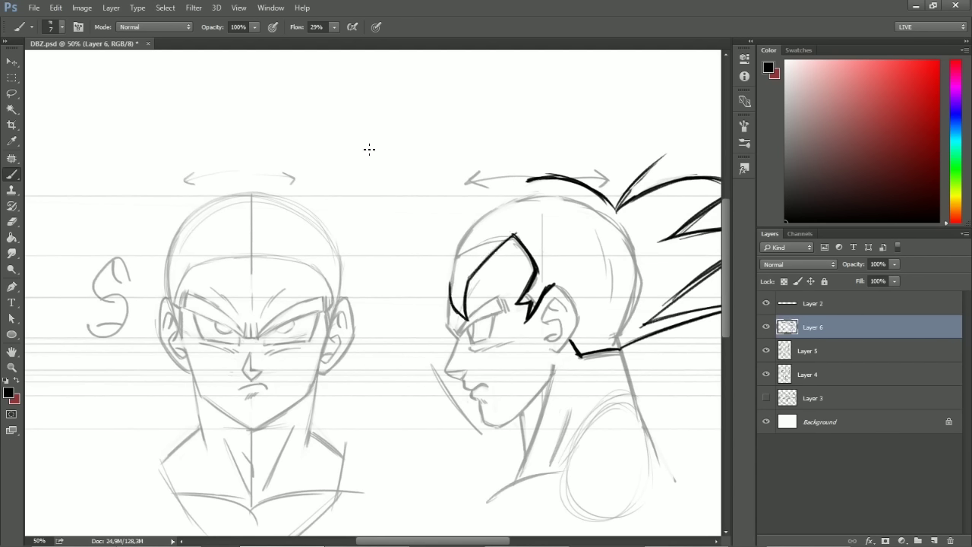
drag(448, 237, 423, 298)
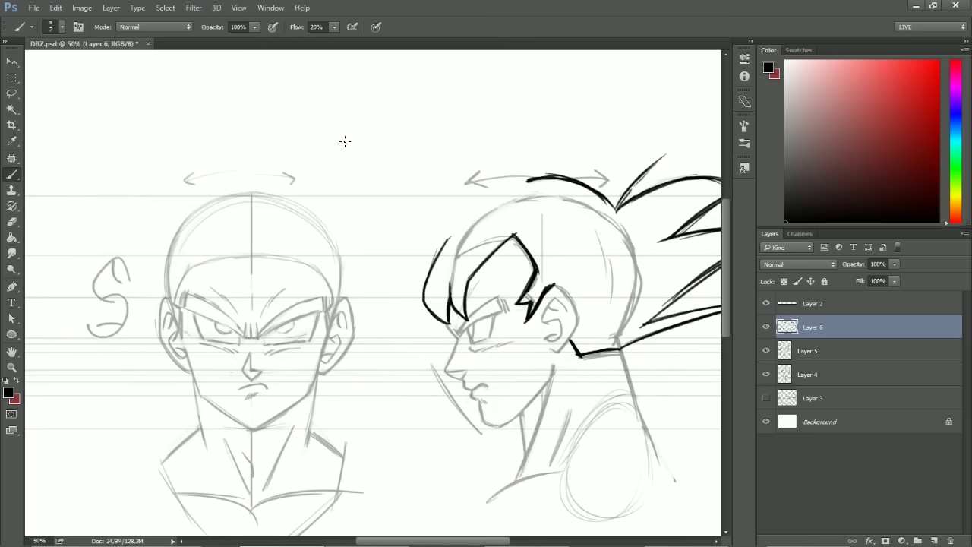
Draw a large arched hair spike sweeping up and forward from the crown, and erase its rough outer strokes
drag(529, 180, 480, 109)
drag(525, 163, 449, 102)
mouse_move(579, 208)
mouse_down()
mouse_move(481, 192)
mouse_move(590, 204)
mouse_move(481, 109)
mouse_move(391, 107)
mouse_move(471, 109)
mouse_up()
key(e)
mouse_move(395, 100)
mouse_down()
mouse_move(486, 100)
mouse_move(533, 147)
mouse_up()
key(b)
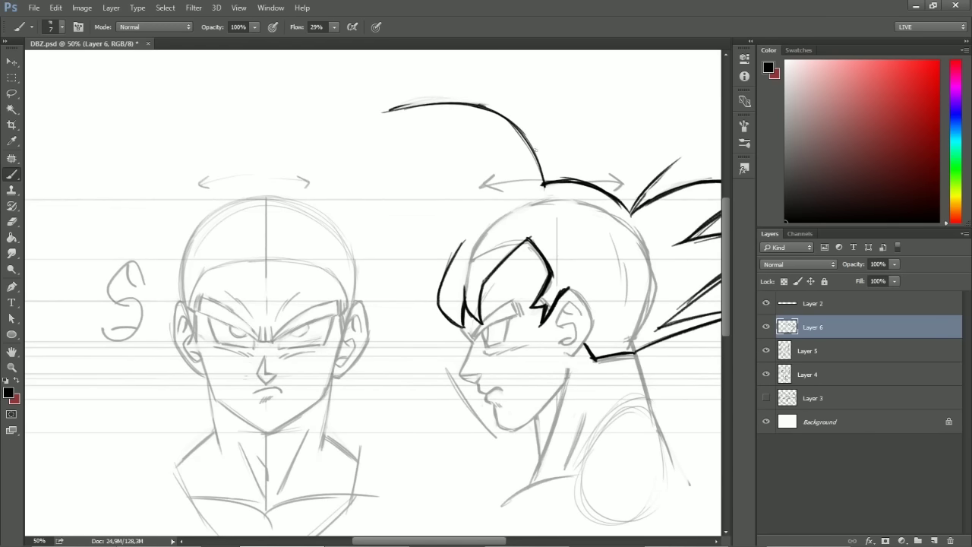
Close the underside of the top front spike and draw the upper edge of a second forward spike below it
mouse_move(421, 105)
mouse_down()
mouse_move(382, 114)
mouse_move(456, 188)
mouse_move(365, 177)
mouse_up()
mouse_move(354, 182)
mouse_down()
mouse_move(453, 186)
mouse_move(366, 182)
mouse_up()
drag(363, 183, 321, 243)
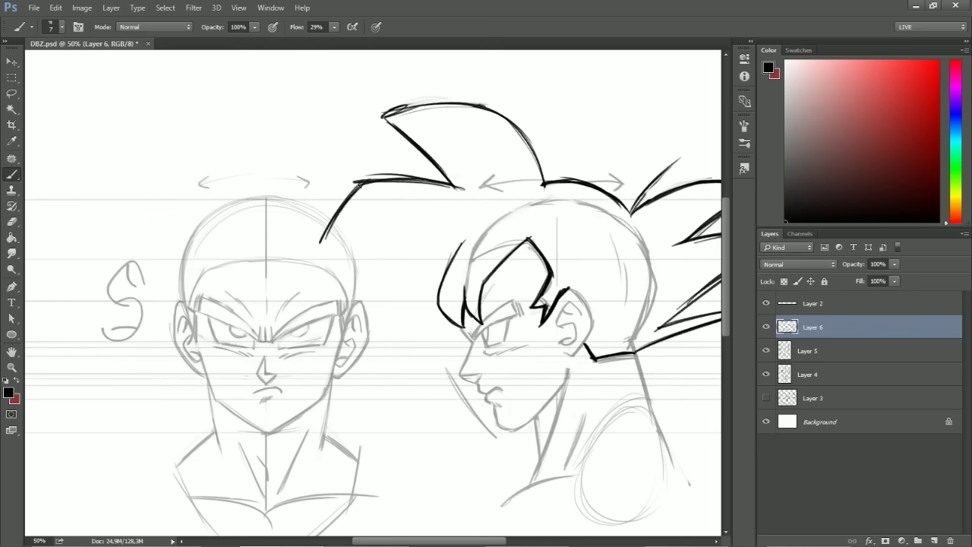
key(e)
mouse_move(363, 164)
mouse_down()
mouse_move(315, 239)
mouse_move(359, 179)
mouse_move(321, 240)
mouse_up()
key(b)
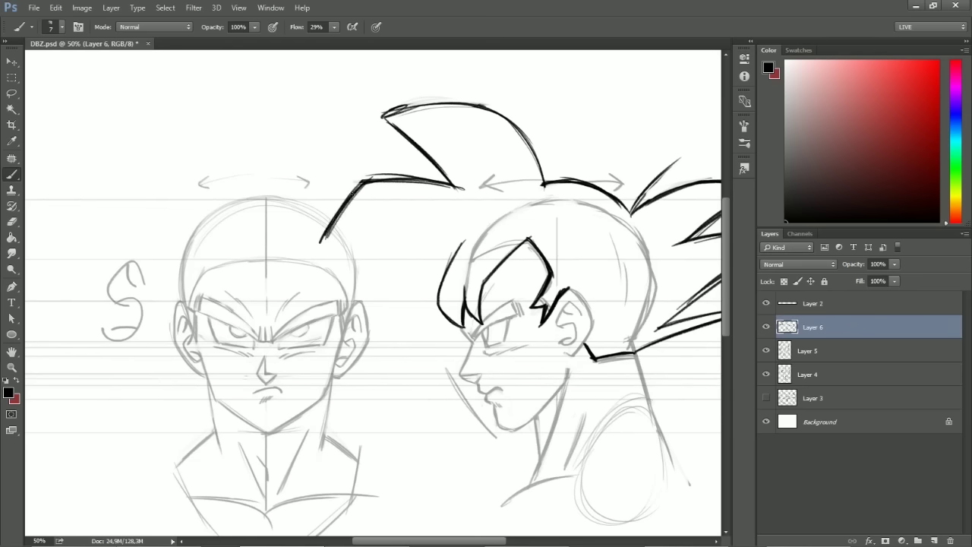
Draw the second forward spike's underside and a smaller downward spike beside the bangs, then clean up the second spike's top edge
mouse_move(319, 245)
mouse_down()
mouse_move(421, 244)
mouse_move(402, 271)
mouse_move(396, 303)
mouse_up()
mouse_move(403, 267)
mouse_down()
mouse_move(400, 325)
mouse_move(454, 284)
mouse_move(397, 324)
mouse_up()
mouse_move(421, 244)
mouse_down()
mouse_move(309, 239)
mouse_move(376, 173)
mouse_move(332, 226)
mouse_move(448, 183)
mouse_up()
key(e)
mouse_move(360, 175)
mouse_down()
mouse_move(470, 191)
mouse_move(369, 182)
mouse_move(454, 182)
mouse_up()
key(b)
drag(385, 180, 456, 188)
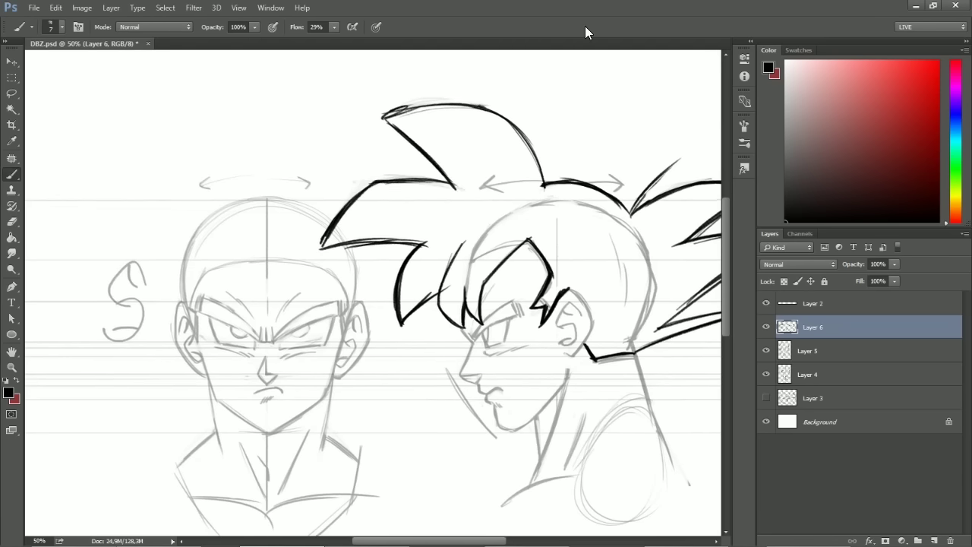
key(ctrl+minus)
drag(553, 252, 503, 211)
drag(555, 276, 557, 282)
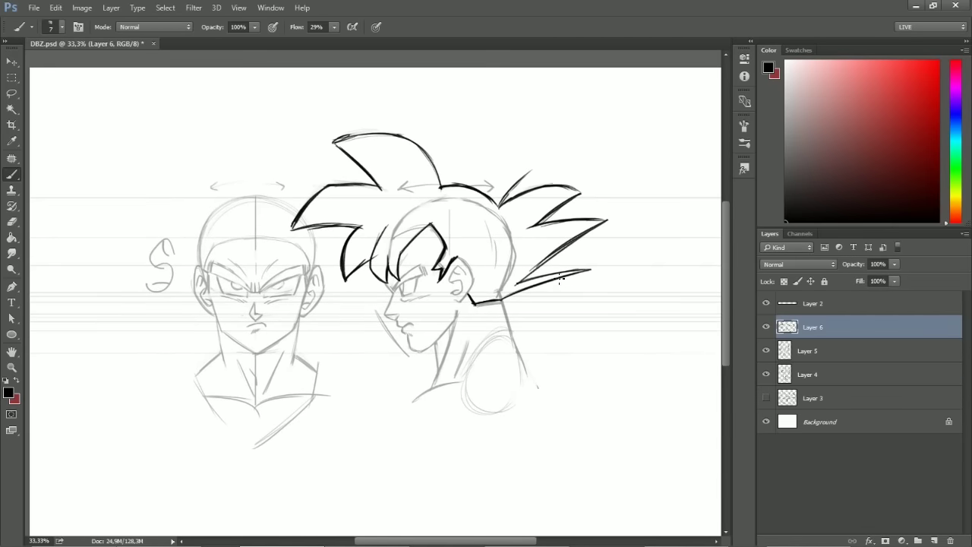
Erase the junction between the large top spike and the crown, and redraw the spike's rear edge and crown curve
key(e)
mouse_move(446, 185)
mouse_down()
mouse_move(479, 190)
mouse_move(425, 154)
mouse_move(444, 171)
mouse_up()
key(b)
key(e)
key(b)
mouse_move(416, 145)
mouse_down()
mouse_move(445, 184)
mouse_move(498, 205)
mouse_up()
key(e)
key(b)
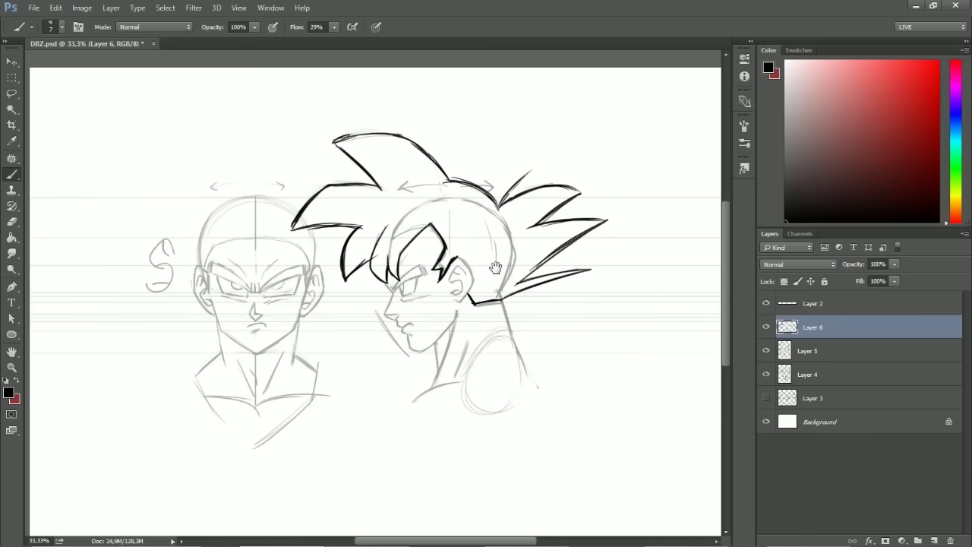
Ink the side-view eye with a thick solid black eyebrow, a dark iris and a thin rear edge
drag(497, 246, 487, 186)
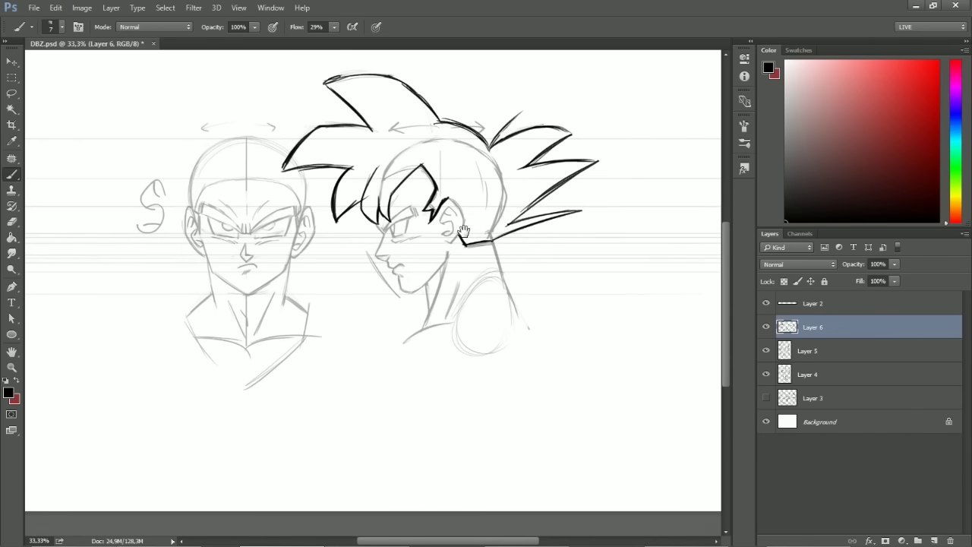
drag(457, 220, 454, 232)
key(ctrl+plus)
key(ctrl+plus)
mouse_move(424, 187)
mouse_down()
mouse_move(424, 226)
mouse_move(399, 220)
mouse_up()
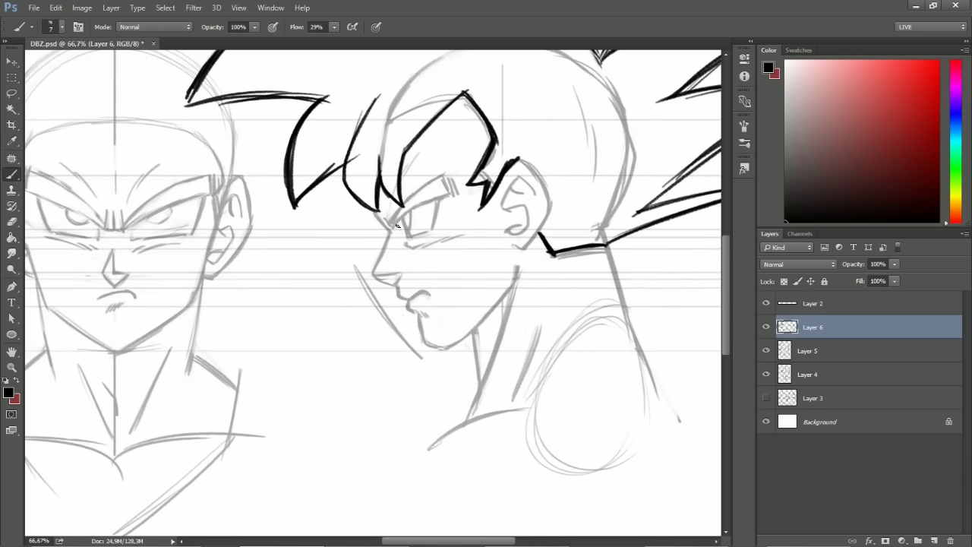
mouse_move(423, 189)
mouse_down()
mouse_move(395, 225)
mouse_move(450, 180)
mouse_up()
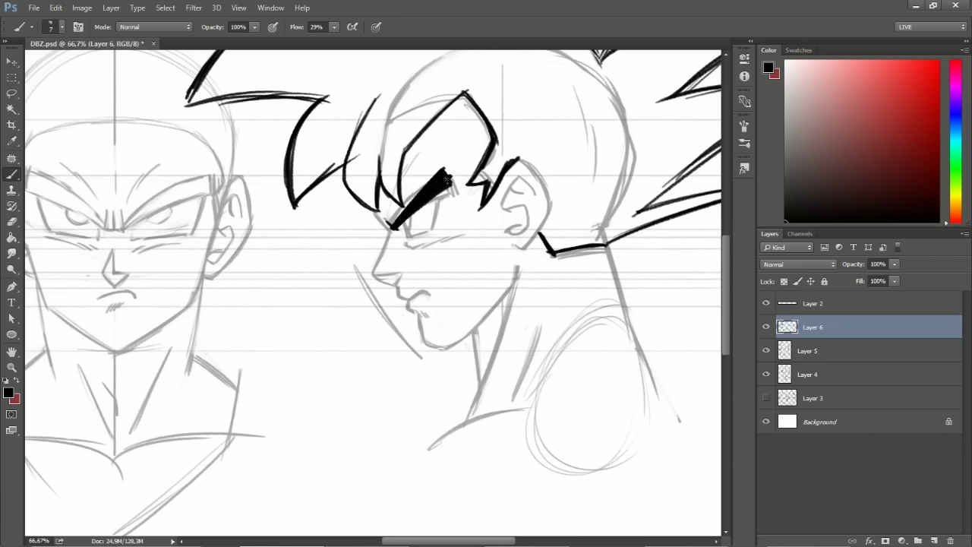
drag(404, 241, 404, 218)
drag(440, 192, 431, 226)
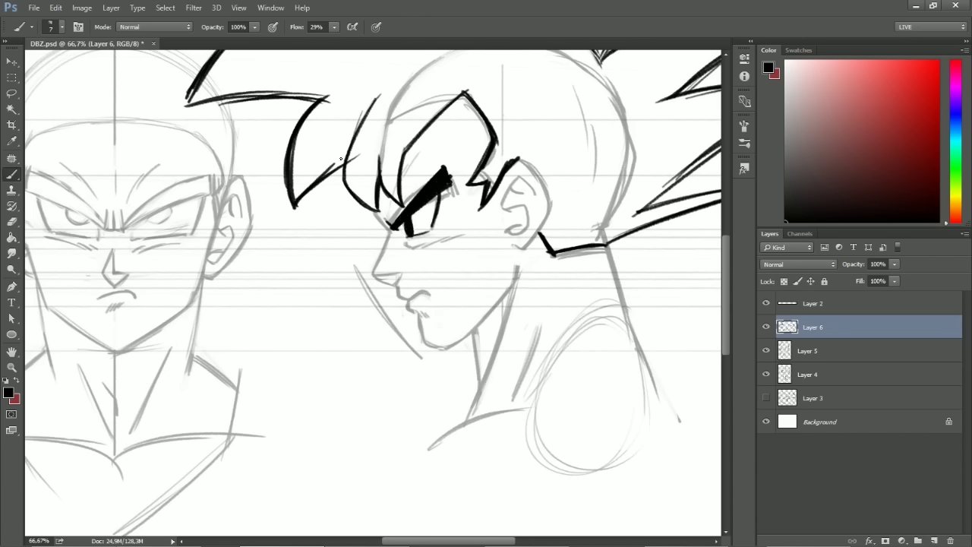
Ink the side-view profile from the brow down the nose to the lips, erasing stray marks by the nose
drag(492, 278, 456, 282)
drag(377, 239, 393, 235)
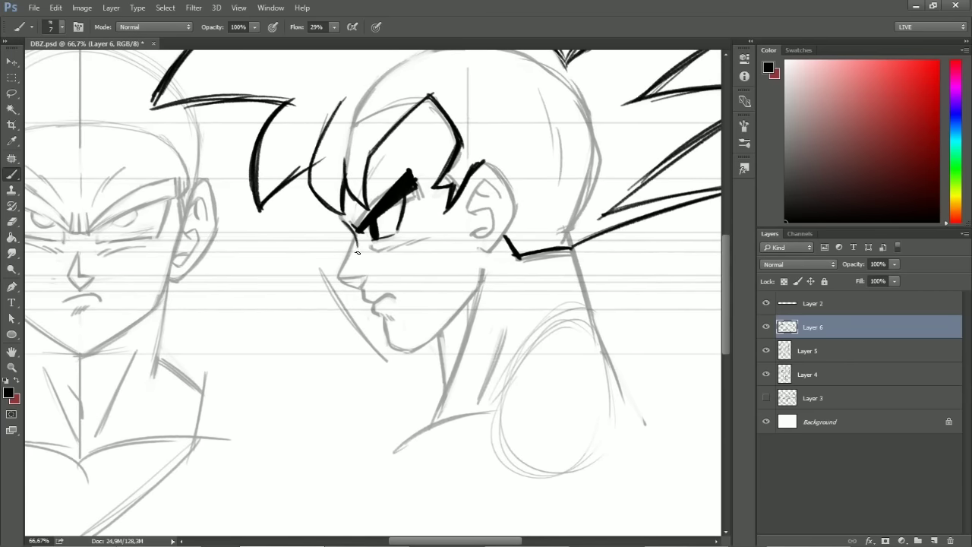
drag(357, 246, 347, 266)
key(e)
drag(334, 266, 336, 278)
key(b)
drag(343, 278, 349, 282)
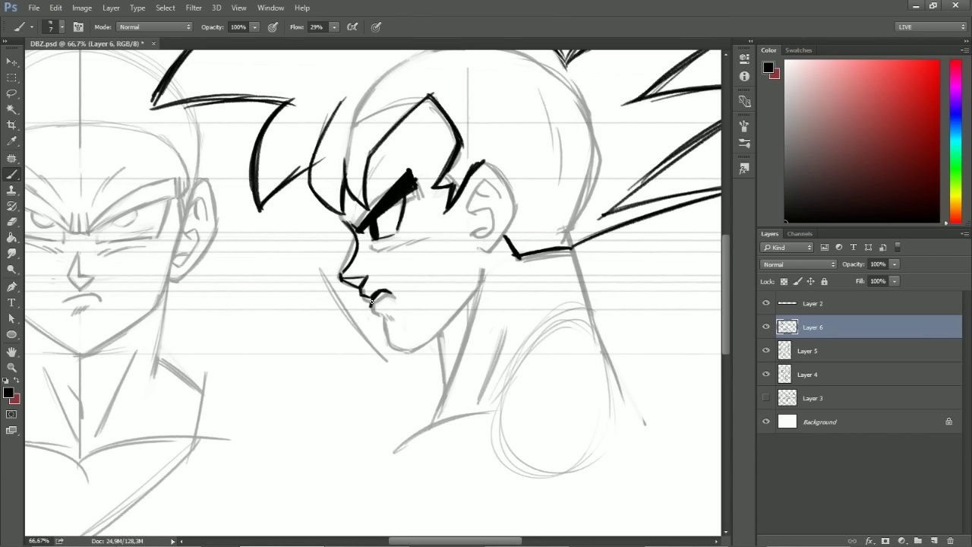
Ink the side-view chin and the jawline up towards the ear, adding a second line for a shadow under the jaw
mouse_move(380, 314)
mouse_down()
mouse_move(393, 350)
mouse_move(411, 350)
mouse_move(470, 296)
mouse_up()
drag(401, 351, 477, 294)
mouse_move(406, 351)
mouse_down()
mouse_move(480, 289)
mouse_move(482, 276)
mouse_move(461, 303)
mouse_up()
key(e)
key(b)
mouse_move(441, 319)
mouse_down()
mouse_move(408, 351)
mouse_move(468, 297)
mouse_up()
mouse_move(407, 347)
mouse_down()
mouse_move(478, 290)
mouse_move(460, 305)
mouse_move(481, 291)
mouse_up()
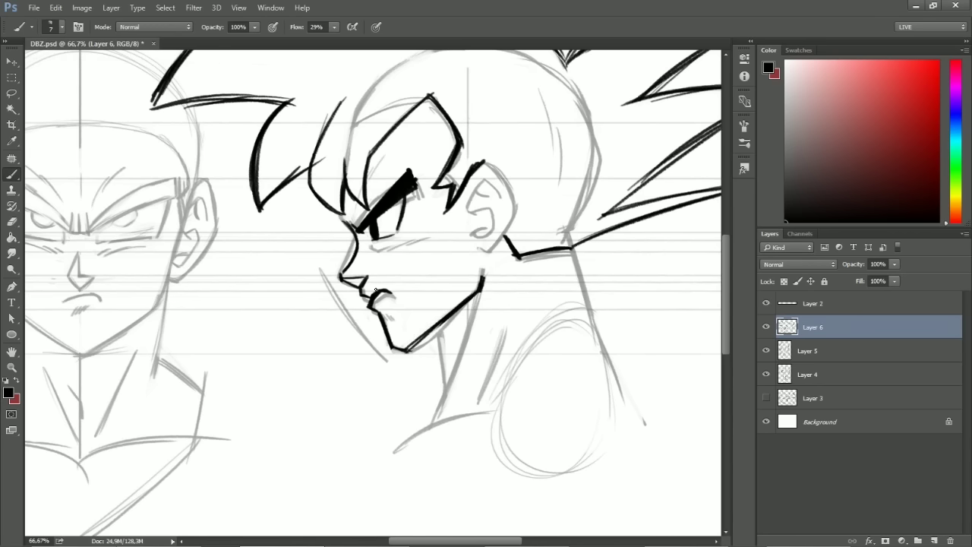
mouse_move(410, 348)
mouse_down()
mouse_move(447, 329)
mouse_move(442, 336)
mouse_move(485, 290)
mouse_up()
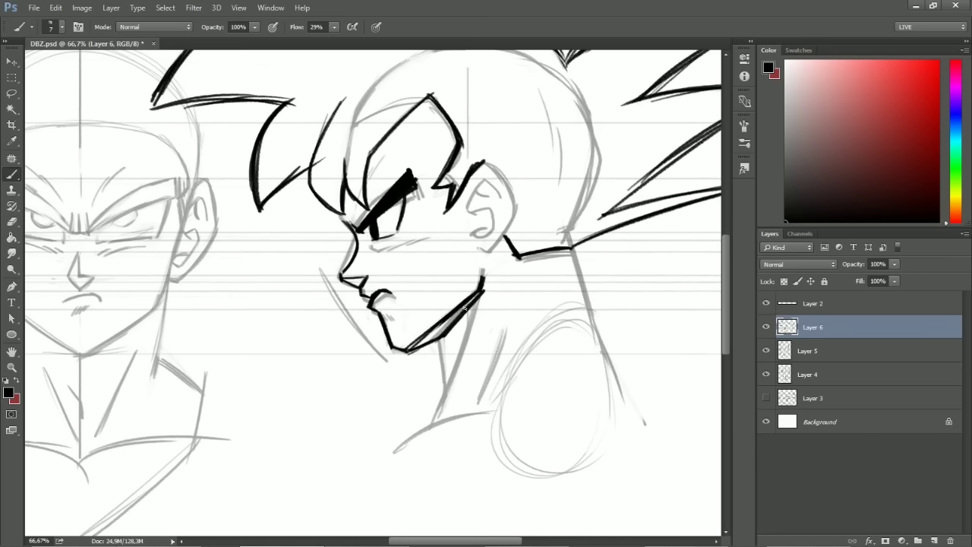
key(e)
key(b)
drag(413, 346, 480, 291)
Ink the front neck and shoulder lines of the side view, plus the ear's outline and inner folds
mouse_move(407, 395)
mouse_down()
mouse_move(438, 347)
mouse_move(446, 378)
mouse_up()
key(ctrl+z)
drag(481, 299, 430, 422)
mouse_move(480, 300)
mouse_down()
mouse_move(428, 423)
mouse_move(458, 367)
mouse_up()
drag(401, 445, 524, 401)
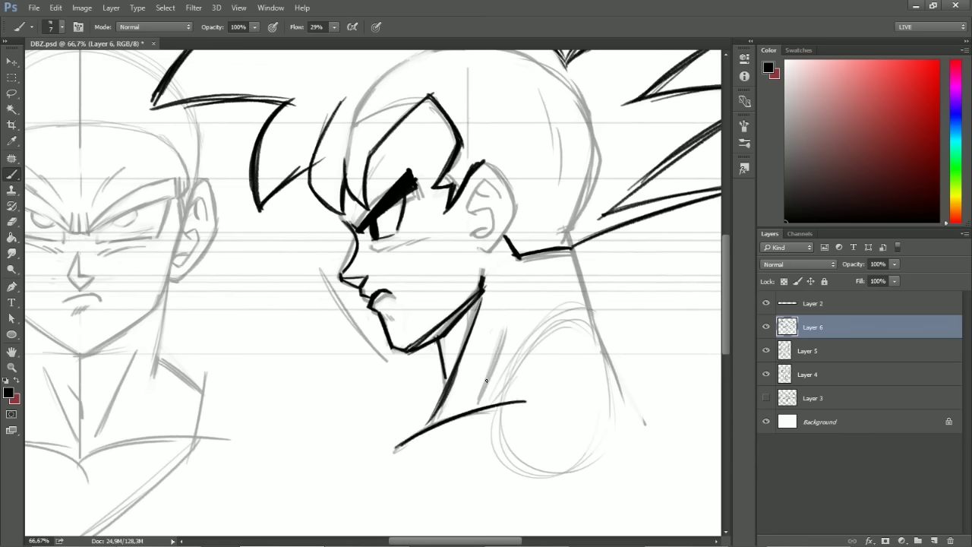
mouse_move(473, 186)
mouse_down()
mouse_move(490, 150)
mouse_move(509, 169)
mouse_move(520, 210)
mouse_move(484, 247)
mouse_up()
mouse_move(499, 186)
mouse_down()
mouse_move(476, 205)
mouse_move(491, 196)
mouse_move(478, 184)
mouse_move(481, 209)
mouse_move(494, 200)
mouse_move(505, 219)
mouse_move(477, 228)
mouse_up()
drag(300, 319, 558, 302)
drag(537, 383, 448, 311)
drag(454, 334, 461, 302)
mouse_move(540, 345)
mouse_down()
mouse_move(562, 281)
mouse_move(568, 287)
mouse_up()
key(ctrl+alt+z)
key(ctrl+alt+z)
key(ctrl+alt+z)
key(ctrl+alt+z)
mouse_move(595, 207)
mouse_down()
mouse_move(472, 249)
mouse_move(395, 249)
mouse_up()
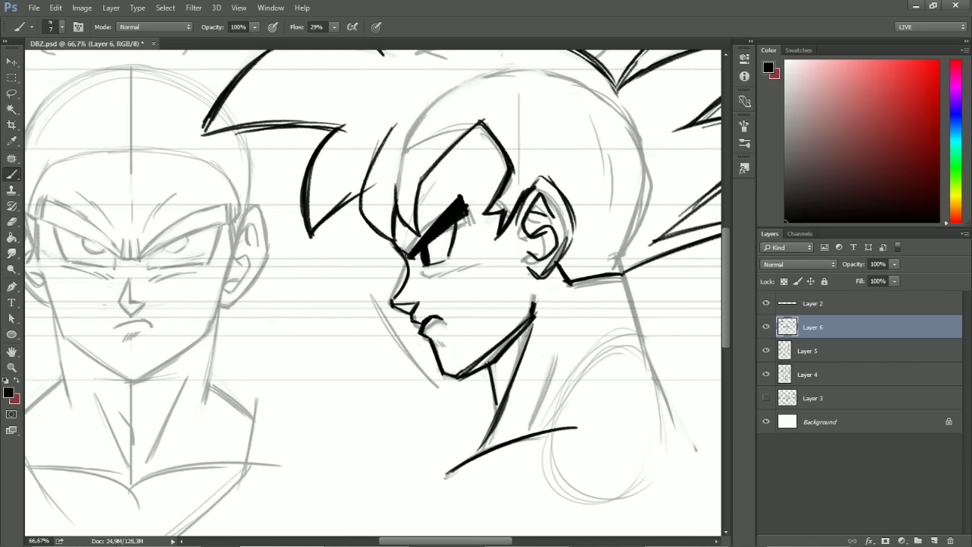
Ink the back of the side-view neck from the nape hairline down to the shoulder
key(ctrl+minus)
drag(415, 245, 379, 203)
drag(524, 238, 545, 302)
mouse_move(523, 239)
mouse_down()
mouse_move(570, 358)
mouse_move(597, 339)
mouse_move(636, 383)
mouse_up()
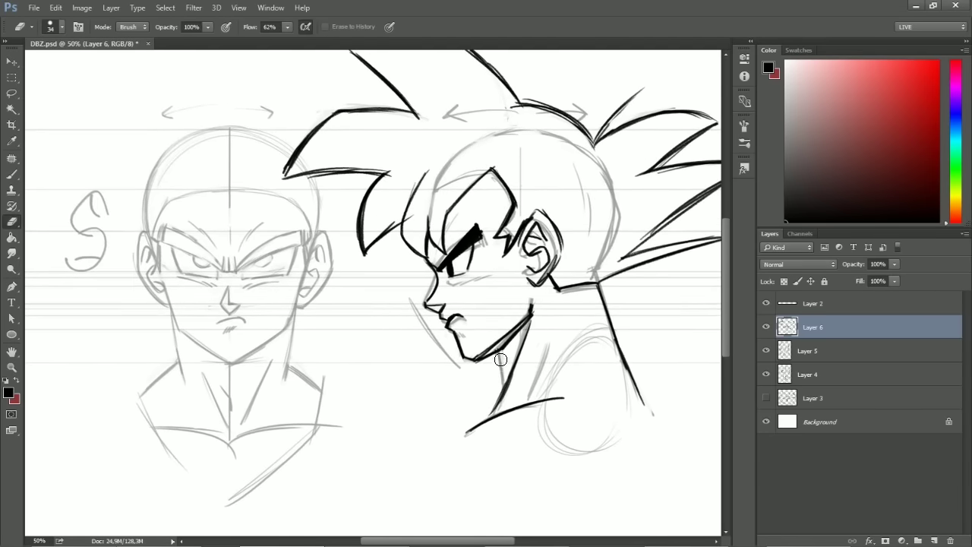
Extend the canvas beyond its right edge with the Crop tool to make room for a third head
drag(405, 344, 580, 302)
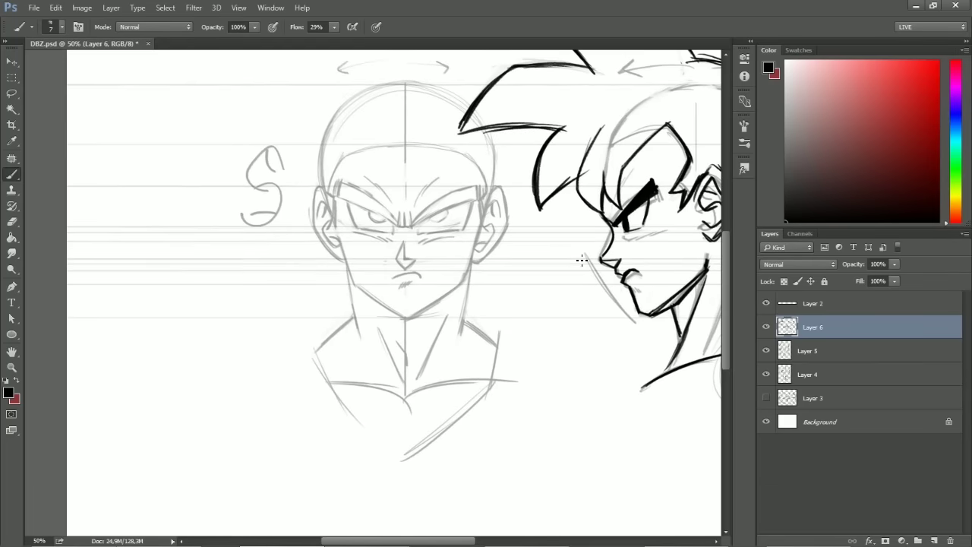
drag(597, 253, 373, 233)
drag(524, 237, 449, 246)
drag(580, 301, 388, 306)
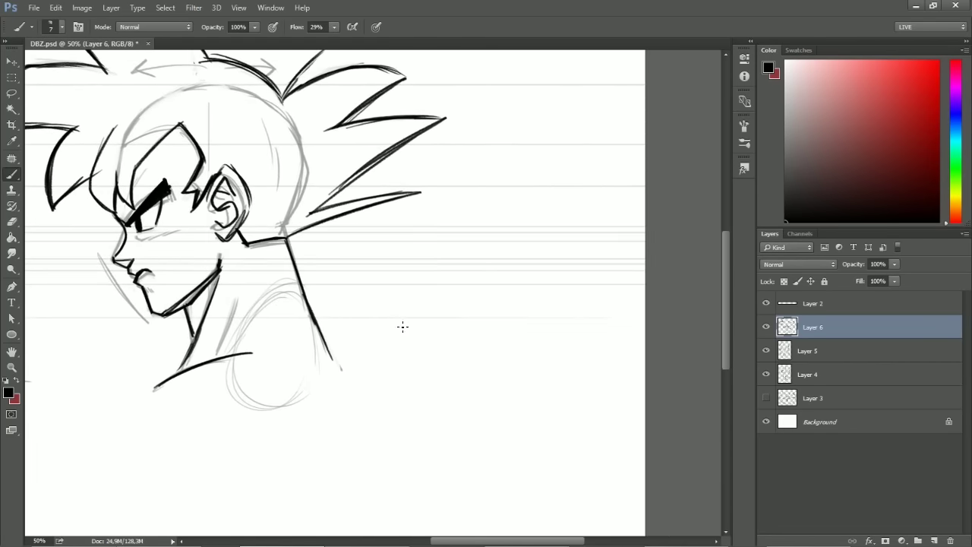
key(ctrl+minus)
key(ctrl+minus)
key(c)
drag(641, 293, 704, 293)
key(Return)
key(ctrl+plus)
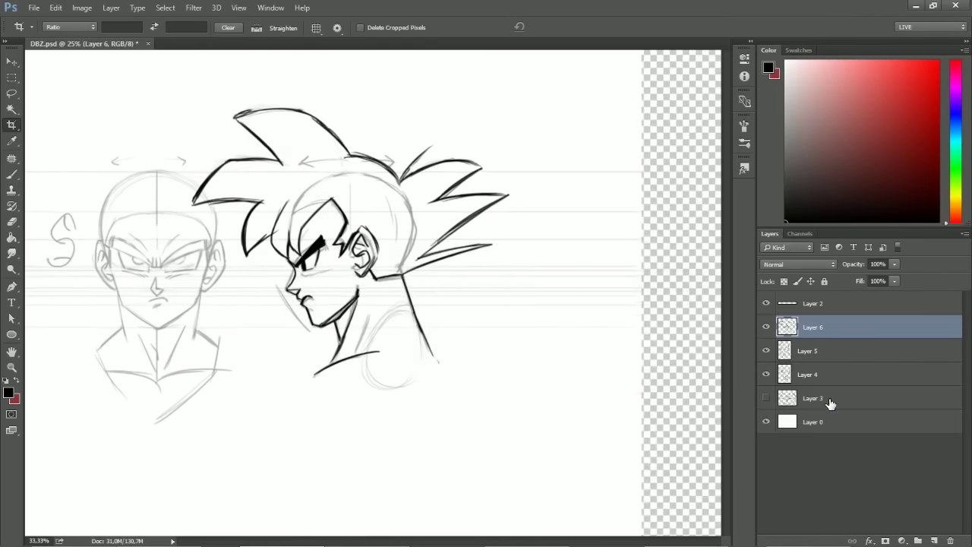
Stretch the white background layer horizontally to about 125% so it covers the added canvas area
click(826, 420)
drag(529, 388, 344, 381)
key(ctrl+t)
drag(458, 293, 636, 295)
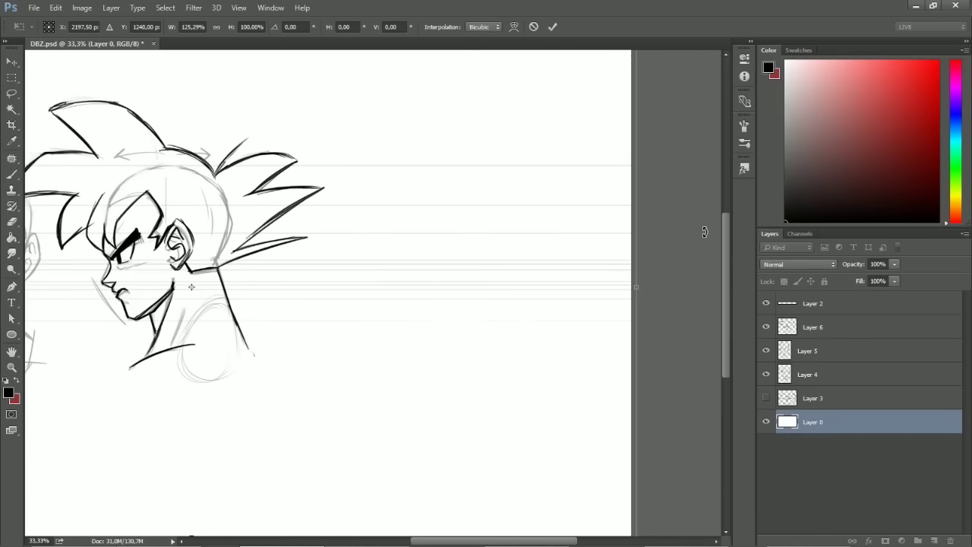
key(Return)
key(ctrl+plus)
Create a new layer above the white background and sketch a large circle for a third head beyond the side view
key(ctrl+shift+n)
key(Return)
mouse_move(527, 268)
mouse_down()
mouse_move(462, 284)
mouse_move(493, 295)
mouse_up()
key(b)
drag(402, 275, 558, 257)
key(ctrl+z)
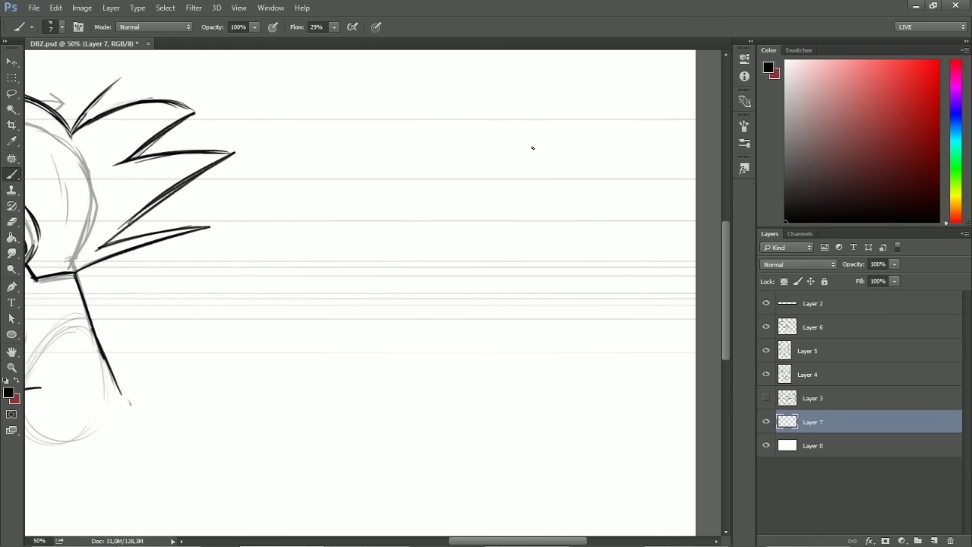
mouse_move(540, 168)
mouse_down()
mouse_move(372, 191)
mouse_move(469, 321)
mouse_move(564, 228)
mouse_move(551, 201)
mouse_move(524, 301)
mouse_up()
drag(480, 126, 562, 227)
Refine the circle by redrawing its top and upper-right arcs and erasing rough strokes around its outline
key(e)
drag(471, 139, 550, 193)
key(b)
drag(424, 142, 550, 176)
key(e)
mouse_move(503, 129)
mouse_down()
mouse_move(551, 179)
mouse_move(422, 144)
mouse_move(497, 131)
mouse_move(567, 205)
mouse_up()
key(b)
drag(536, 147, 563, 208)
key(e)
mouse_move(497, 121)
mouse_down()
mouse_move(552, 183)
mouse_move(562, 229)
mouse_up()
key(b)
key(e)
mouse_move(405, 158)
mouse_down()
mouse_move(379, 203)
mouse_move(440, 127)
mouse_move(370, 273)
mouse_up()
key(b)
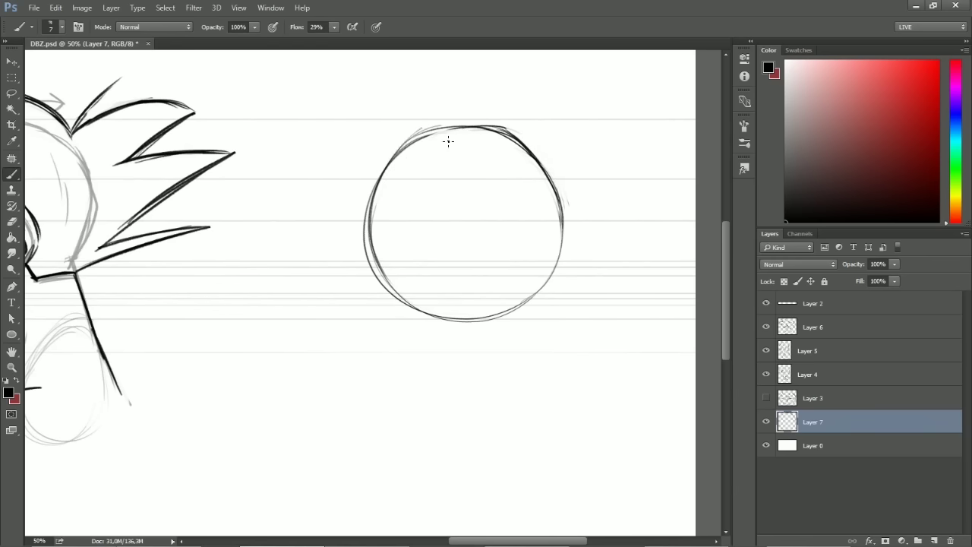
Draw a curved face centre line from the top of the circle down past it to the chin, and clean its inner edge
drag(426, 123, 414, 285)
drag(419, 144, 463, 397)
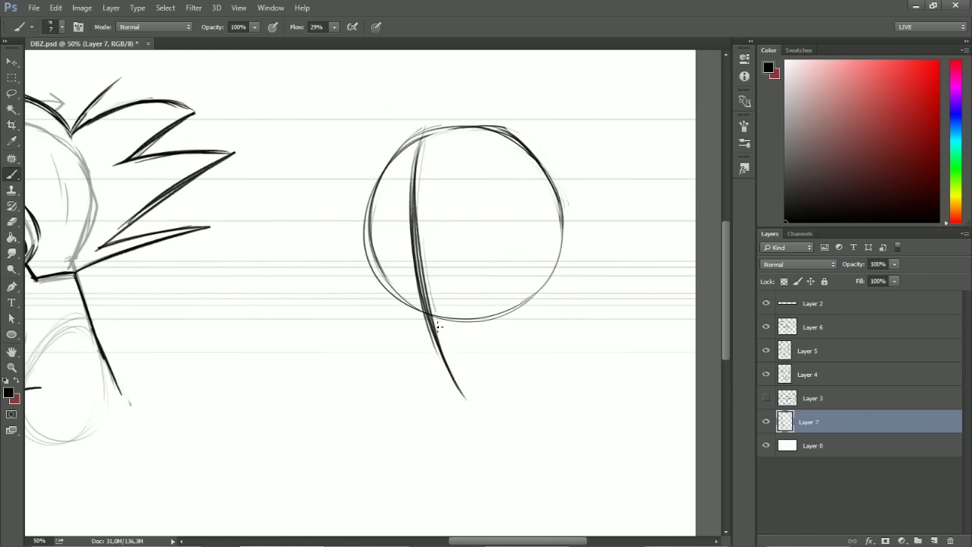
key(e)
drag(428, 183, 443, 324)
key(b)
mouse_move(422, 158)
mouse_down()
mouse_move(437, 325)
mouse_move(415, 262)
mouse_move(427, 314)
mouse_up()
drag(417, 215, 456, 381)
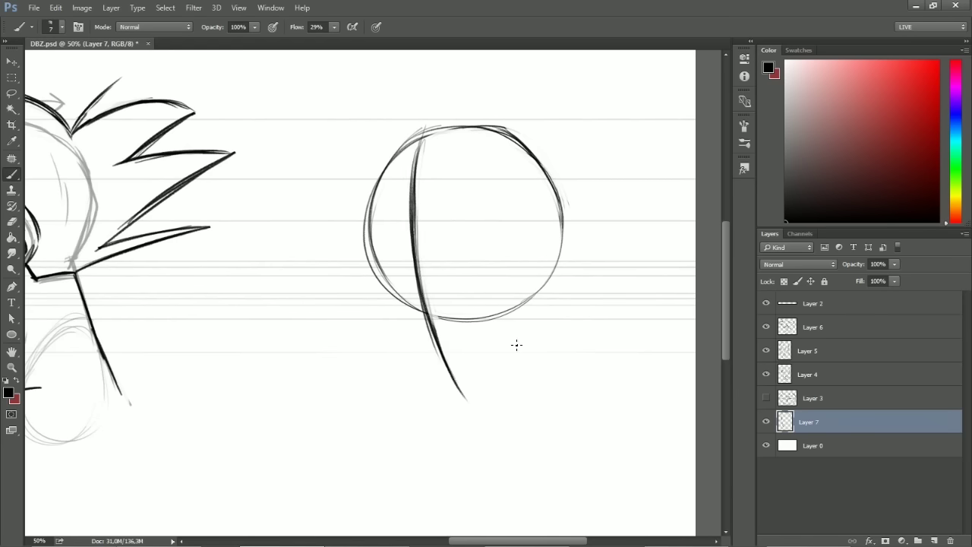
Sketch a tilted ear oval on the circle's right side and a slanting far cheek line on its left
mouse_move(554, 196)
mouse_down()
mouse_move(552, 257)
mouse_move(600, 243)
mouse_move(564, 306)
mouse_move(547, 228)
mouse_up()
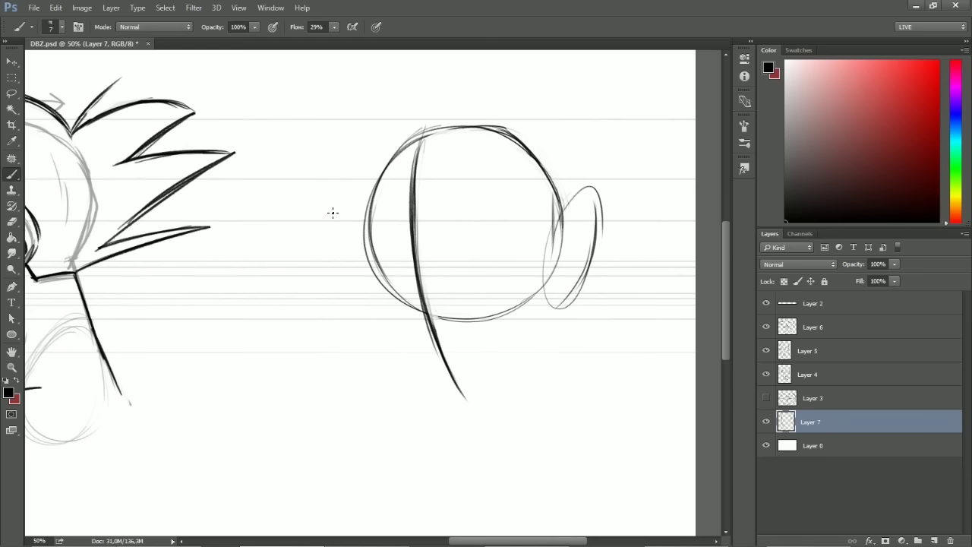
drag(368, 240, 397, 332)
drag(365, 221, 405, 360)
key(ctrl+z)
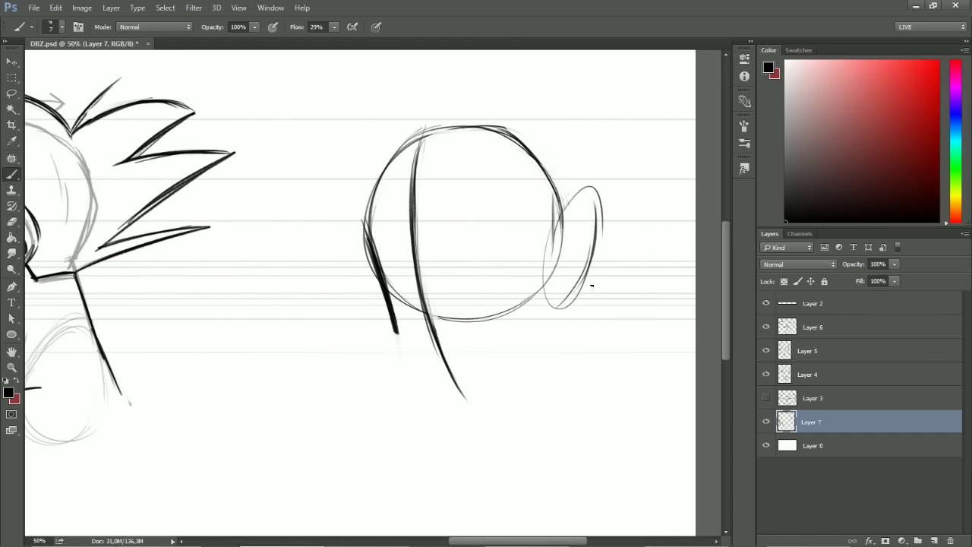
drag(564, 217, 553, 342)
key(ctrl+z)
drag(571, 199, 581, 279)
Draw the third head's far jaw slanting to the chin, and trace the front view's left cheek and jaw for comparison
drag(393, 336, 458, 397)
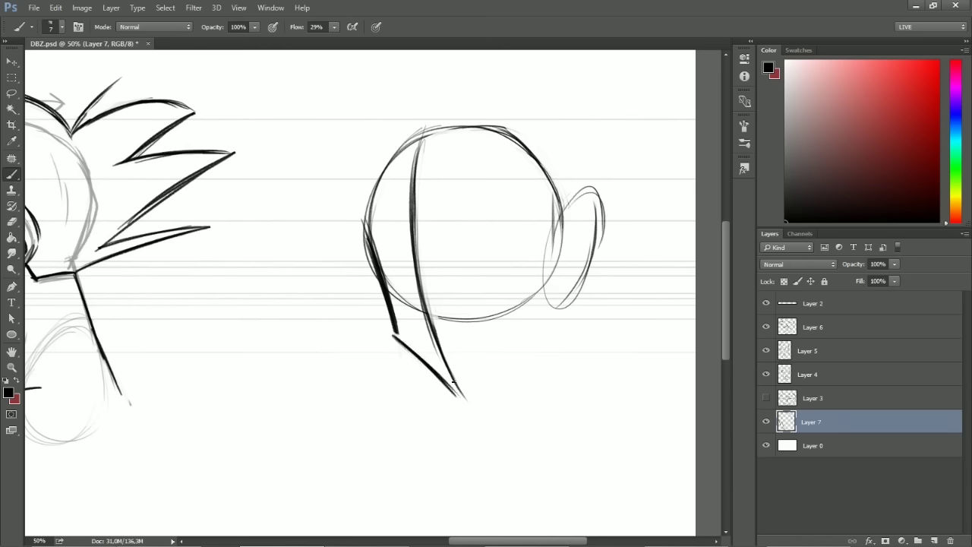
drag(240, 373, 624, 330)
mouse_move(232, 346)
mouse_down()
mouse_move(358, 327)
mouse_move(395, 339)
mouse_up()
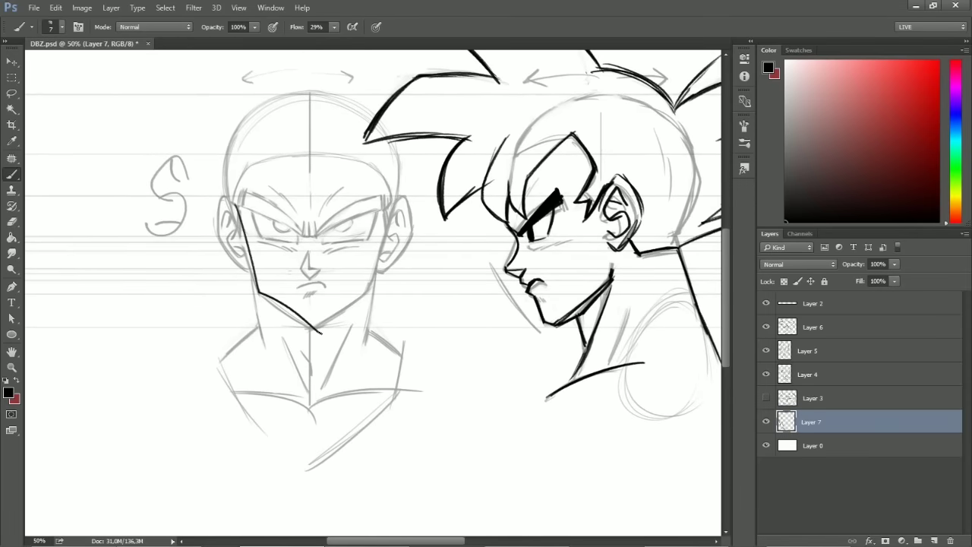
mouse_move(554, 354)
mouse_down()
mouse_move(396, 322)
mouse_move(130, 359)
mouse_up()
drag(525, 381, 384, 362)
Erase and redraw the third head's far cheek line, and darken the upper-left skull outline
key(e)
key(b)
mouse_move(421, 228)
mouse_down()
mouse_move(446, 327)
mouse_move(434, 295)
mouse_up()
mouse_move(420, 175)
mouse_down()
mouse_move(420, 261)
mouse_move(469, 121)
mouse_up()
key(e)
drag(415, 250, 442, 336)
key(b)
drag(413, 234, 442, 326)
Redraw the far jaw down to a short flat chin and draw the near jaw up towards the ear
mouse_move(421, 258)
mouse_down()
mouse_move(453, 351)
mouse_move(503, 380)
mouse_up()
key(e)
key(b)
mouse_move(450, 351)
mouse_down()
mouse_move(502, 384)
mouse_move(488, 376)
mouse_up()
key(e)
drag(447, 348, 504, 381)
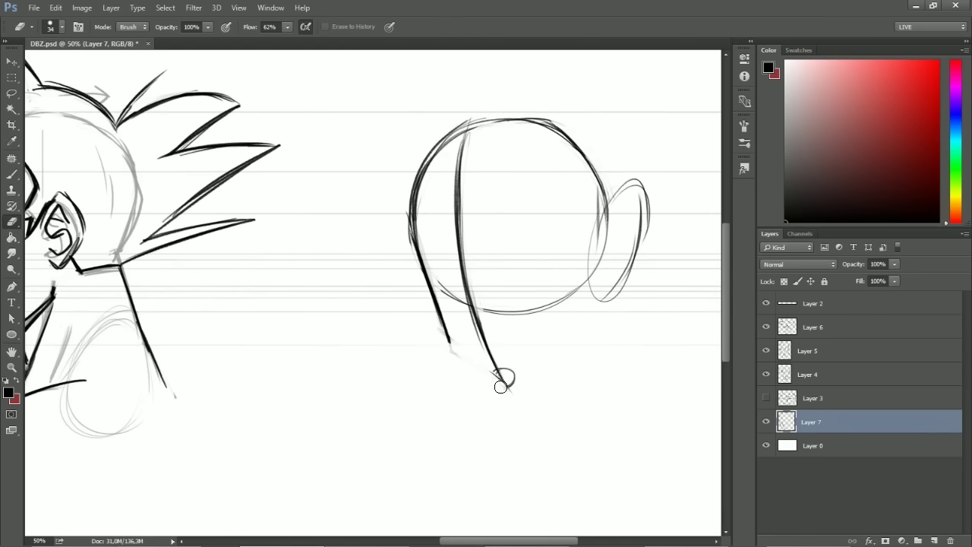
key(b)
drag(451, 349, 498, 383)
key(e)
key(b)
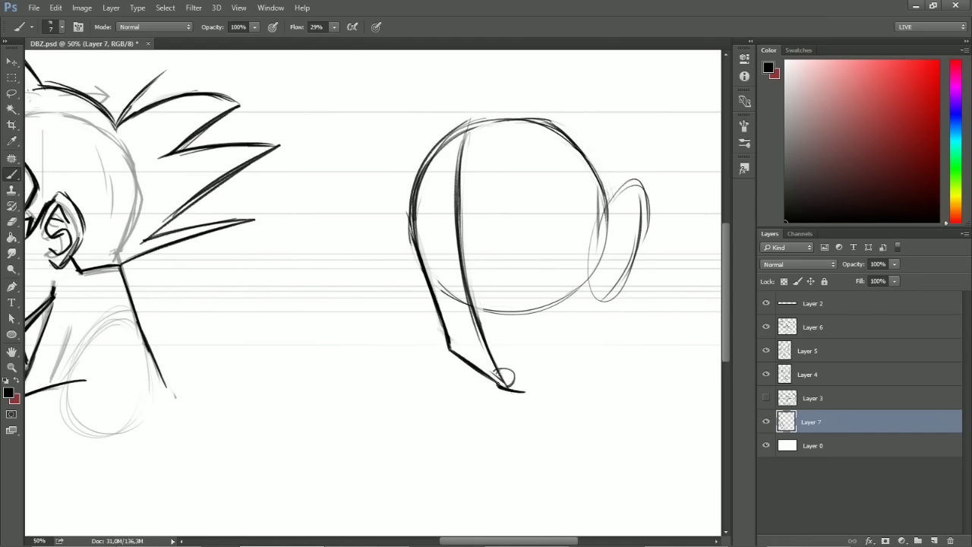
mouse_move(522, 387)
mouse_down()
mouse_move(592, 325)
mouse_move(600, 271)
mouse_move(589, 329)
mouse_up()
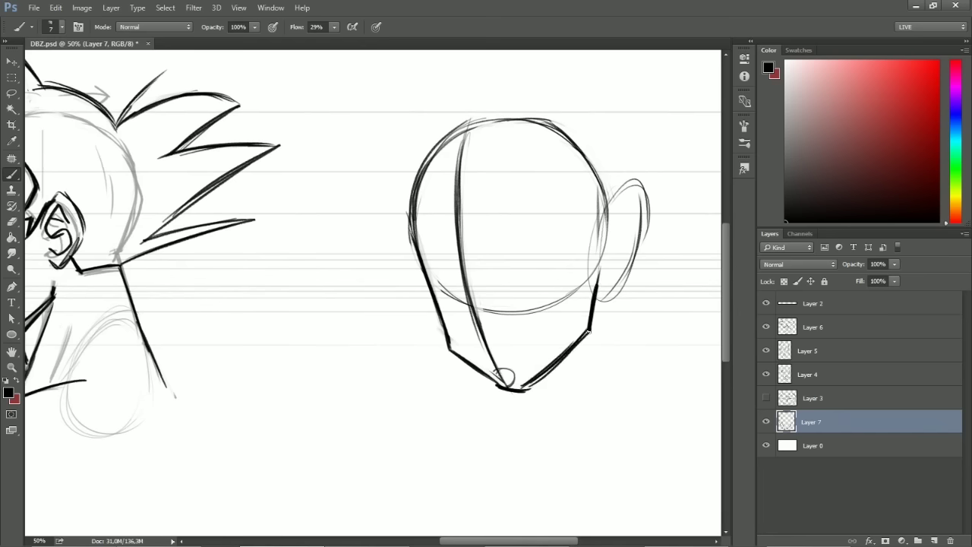
Thin out the far cheek line and left skull outline by erasing the rough strokes and redrawing the cheek
key(e)
drag(425, 267, 451, 341)
drag(438, 297, 445, 338)
key(b)
drag(415, 254, 450, 352)
drag(410, 244, 448, 344)
key(e)
drag(425, 266, 421, 203)
key(b)
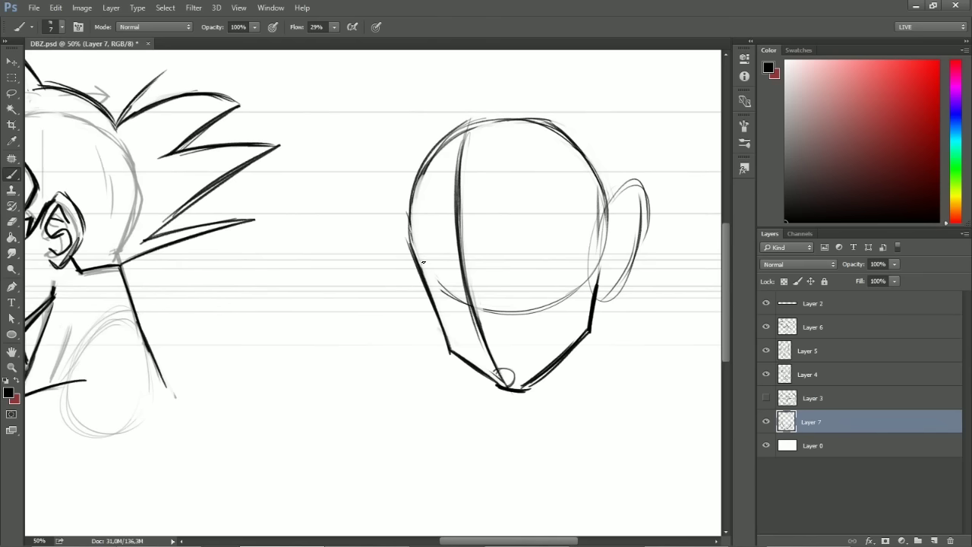
Erase the ear oval's upper and inner lines and redraw a smaller, angular ear joined to the jaw
key(e)
mouse_move(625, 190)
mouse_down()
mouse_move(641, 257)
mouse_move(607, 213)
mouse_move(629, 204)
mouse_move(642, 258)
mouse_move(612, 294)
mouse_move(600, 292)
mouse_up()
key(b)
mouse_move(637, 269)
mouse_down()
mouse_move(603, 297)
mouse_move(599, 287)
mouse_move(638, 246)
mouse_move(603, 245)
mouse_move(628, 204)
mouse_move(643, 260)
mouse_move(619, 289)
mouse_move(597, 286)
mouse_move(610, 301)
mouse_move(636, 264)
mouse_up()
key(e)
key(b)
key(e)
key(b)
mouse_move(612, 300)
mouse_down()
mouse_move(645, 247)
mouse_move(626, 201)
mouse_up()
mouse_move(624, 200)
mouse_down()
mouse_move(602, 225)
mouse_move(638, 226)
mouse_up()
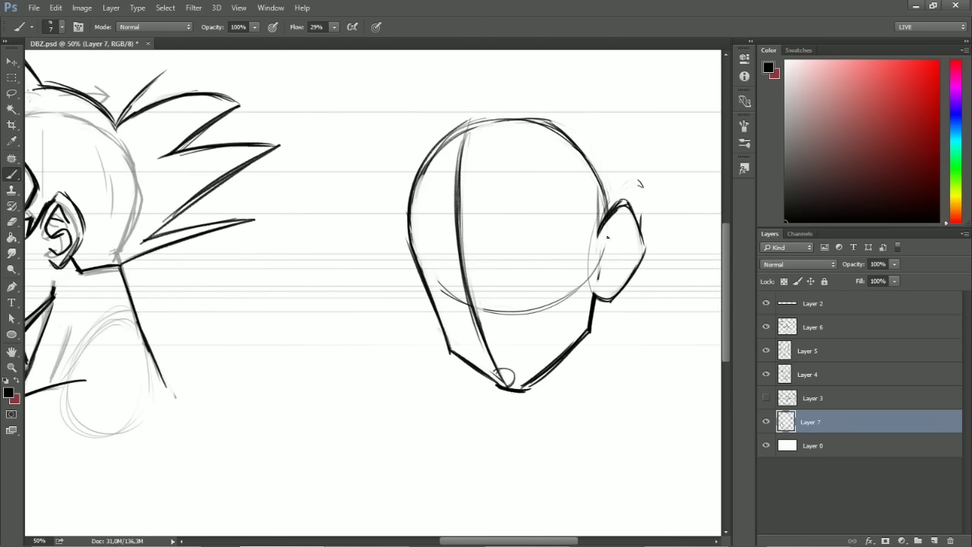
Fade the third head's centre line from the top of the skull to the chin with the Eraser
key(e)
drag(458, 137, 506, 386)
key(b)
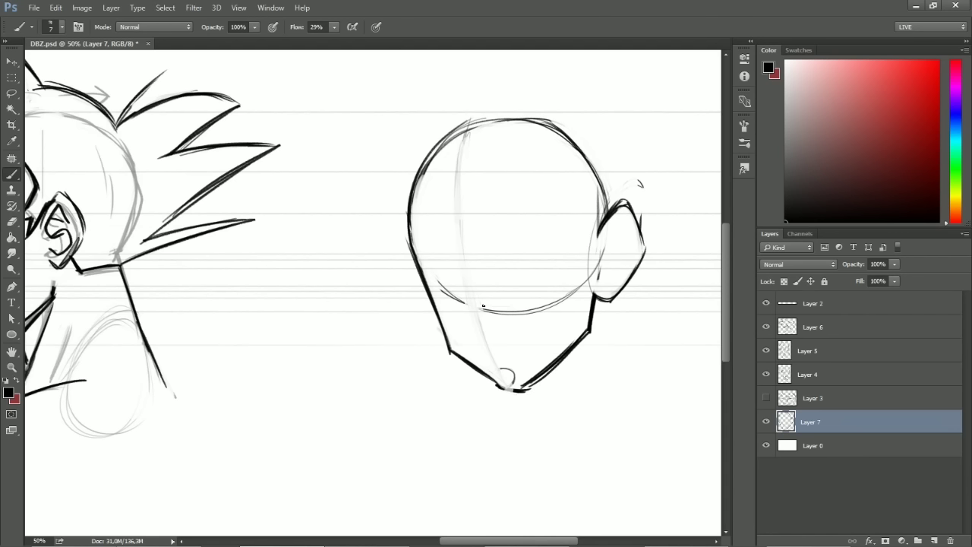
Sketch a short brow mark on the third head's centre line and a thin vertical nose bridge below it
mouse_move(439, 285)
mouse_down()
mouse_move(592, 260)
mouse_move(481, 287)
mouse_up()
mouse_move(477, 321)
mouse_down()
mouse_move(476, 292)
mouse_move(477, 331)
mouse_up()
key(e)
drag(476, 296, 476, 331)
key(b)
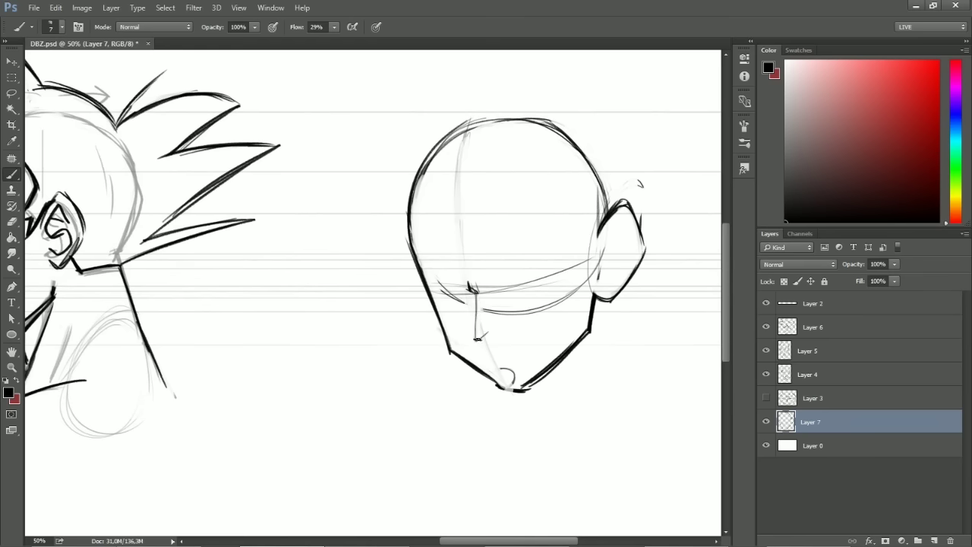
Draw the third head's nose with a flat base, a firm front edge and an angular nostril wedge
key(e)
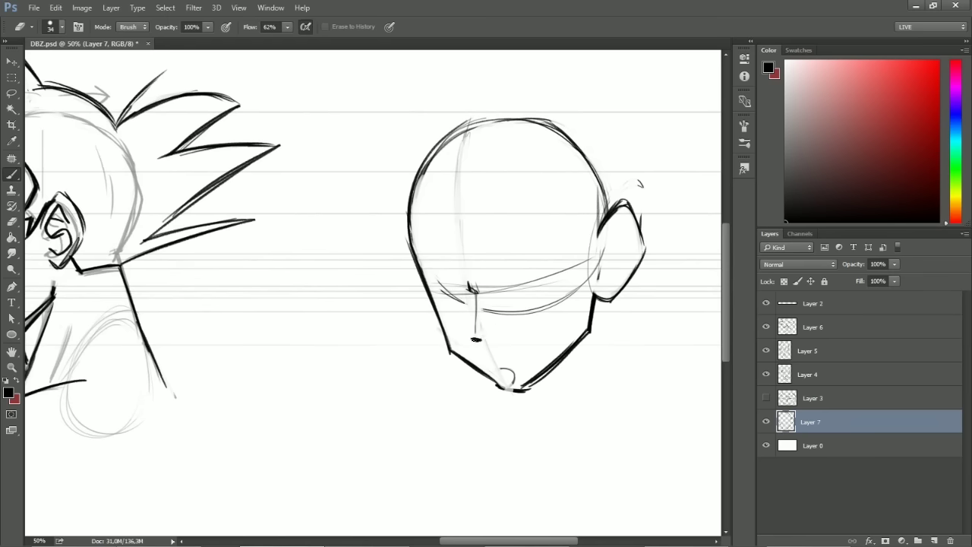
key(b)
mouse_move(473, 339)
mouse_down()
mouse_move(494, 323)
mouse_move(492, 339)
mouse_move(477, 340)
mouse_move(495, 339)
mouse_up()
mouse_move(494, 322)
mouse_down()
mouse_move(492, 339)
mouse_move(474, 341)
mouse_move(469, 319)
mouse_move(473, 339)
mouse_up()
key(e)
key(b)
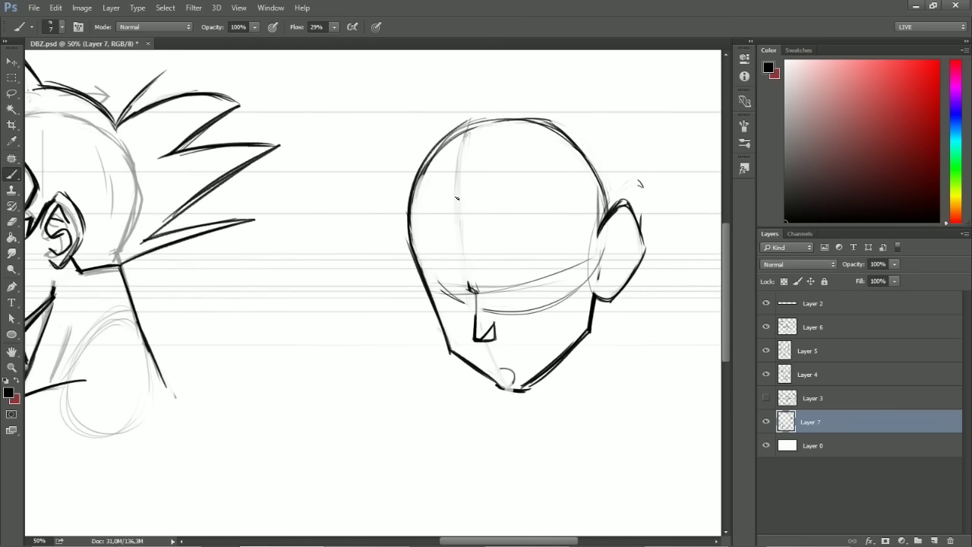
Erase the chin circle and redraw the face's centre line from nose to chin and from brow to crown, softening it on the forehead
key(e)
mouse_move(512, 370)
mouse_down()
mouse_move(516, 384)
mouse_move(582, 334)
mouse_up()
key(b)
drag(488, 343, 507, 386)
drag(468, 284, 460, 184)
drag(460, 242, 468, 132)
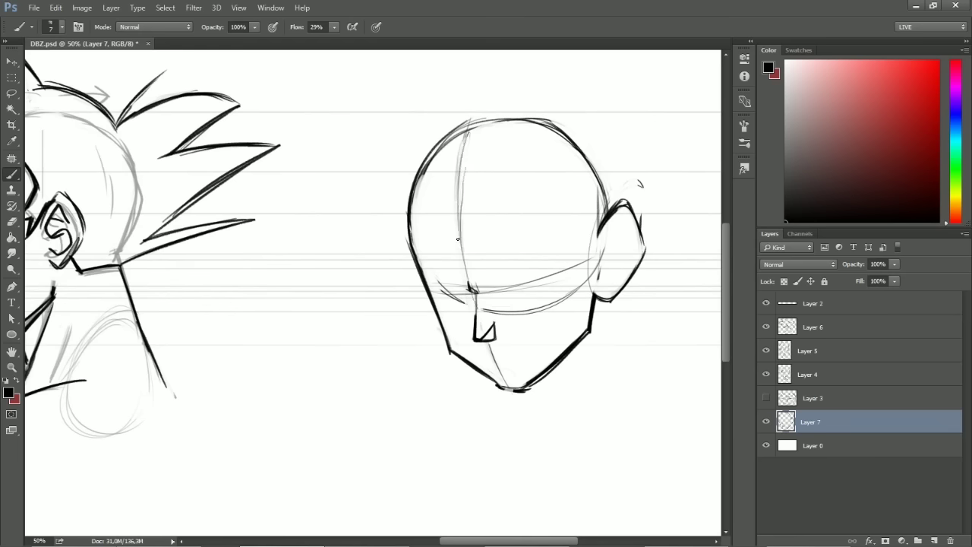
key(e)
drag(465, 171, 470, 266)
Draw a frowning mouth line beneath the nose with short lower-lip strokes under it
key(b)
drag(482, 354, 502, 347)
key(ctrl+z)
drag(492, 351, 520, 345)
mouse_move(500, 359)
mouse_down()
mouse_move(497, 346)
mouse_move(510, 352)
mouse_up()
key(l)
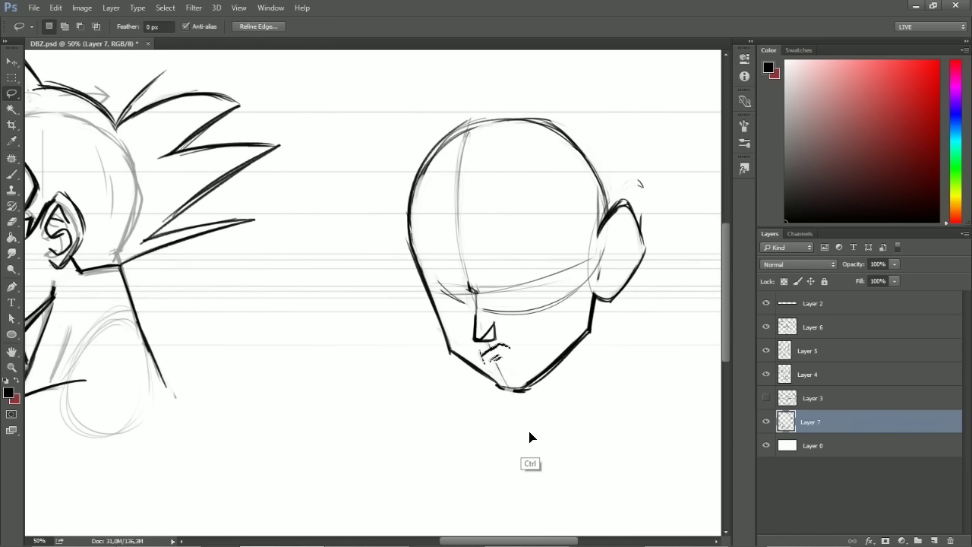
key(ctrl+alt+z)
key(ctrl+alt+z)
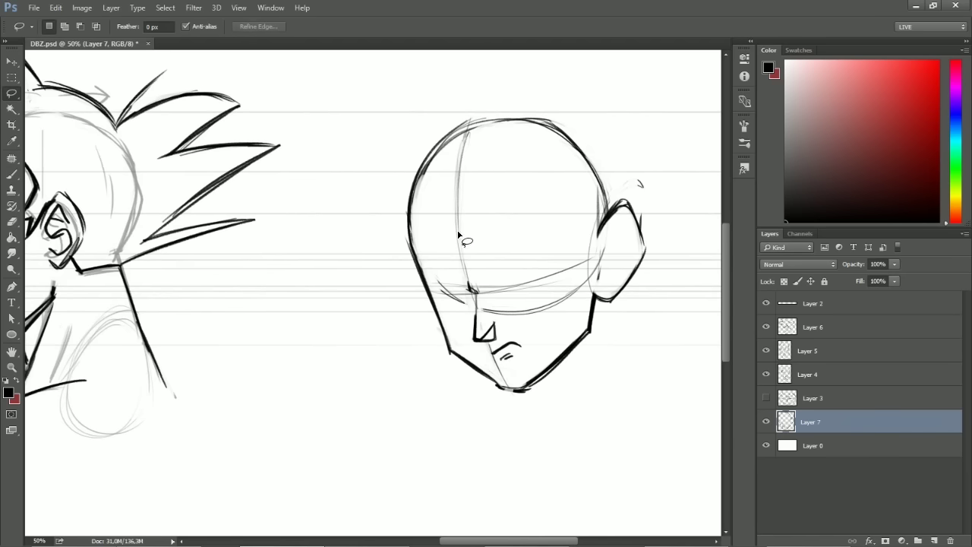
Trim the near corner of the frowning mouth with the Eraser
key(b)
key(e)
drag(515, 339, 523, 347)
key(b)
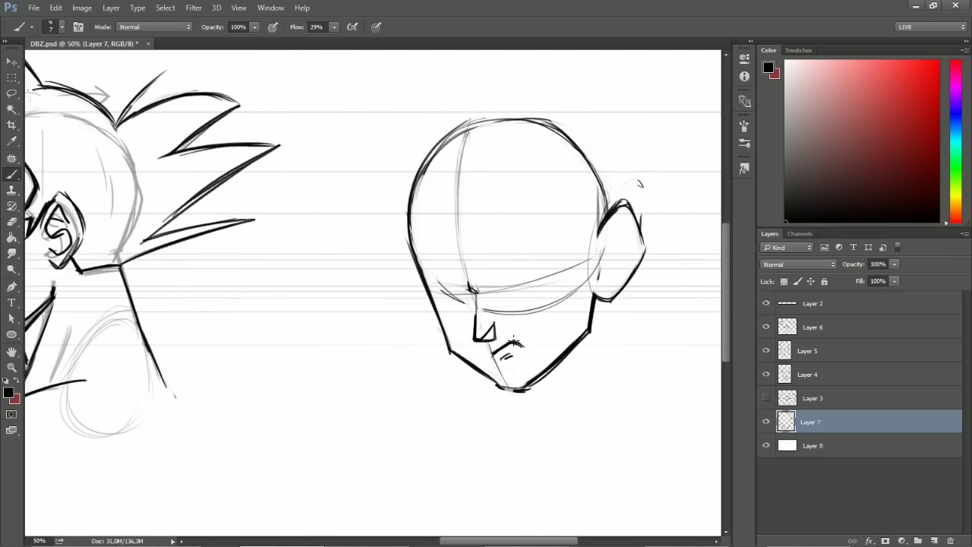
Draw vertical frown lines between the brows and close them with a short stroke at the nose bridge
mouse_move(464, 273)
mouse_down()
mouse_move(468, 292)
mouse_move(471, 269)
mouse_move(459, 274)
mouse_move(466, 293)
mouse_move(479, 291)
mouse_move(476, 276)
mouse_up()
key(e)
key(b)
mouse_move(472, 293)
mouse_down()
mouse_move(467, 274)
mouse_move(470, 293)
mouse_up()
key(e)
key(b)
mouse_move(466, 273)
mouse_down()
mouse_move(465, 293)
mouse_move(479, 293)
mouse_up()
drag(465, 294, 475, 292)
Add slanted crease lines on the forehead above both brows and angled fold lines beneath both eyes
drag(483, 257, 509, 219)
drag(491, 251, 517, 215)
drag(429, 245, 458, 272)
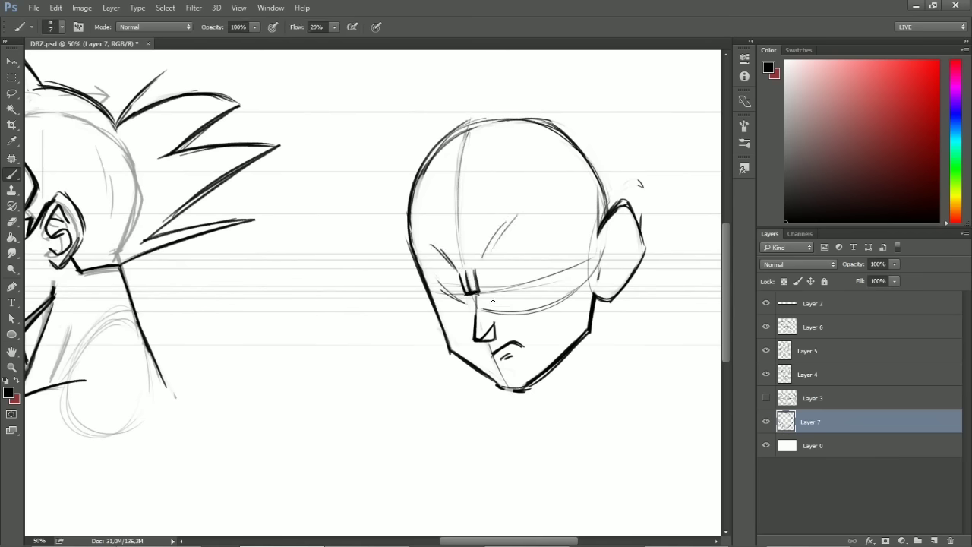
drag(497, 307, 549, 288)
drag(526, 303, 562, 284)
drag(471, 303, 443, 307)
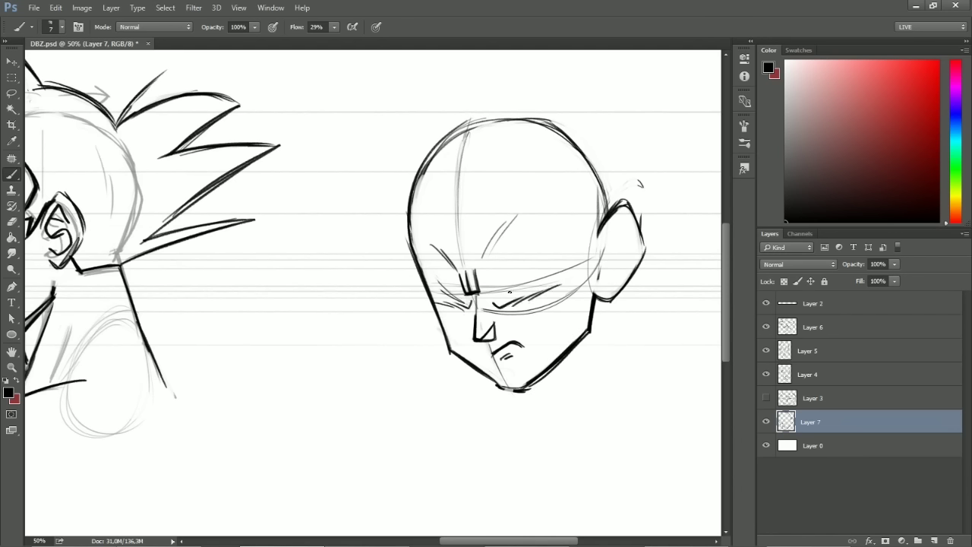
Sketch both angry eyebrows as slanted wedges converging on the frown lines
mouse_move(484, 281)
mouse_down()
mouse_move(492, 293)
mouse_move(566, 232)
mouse_move(549, 223)
mouse_move(501, 281)
mouse_move(472, 291)
mouse_up()
drag(423, 267, 463, 290)
drag(415, 249, 460, 287)
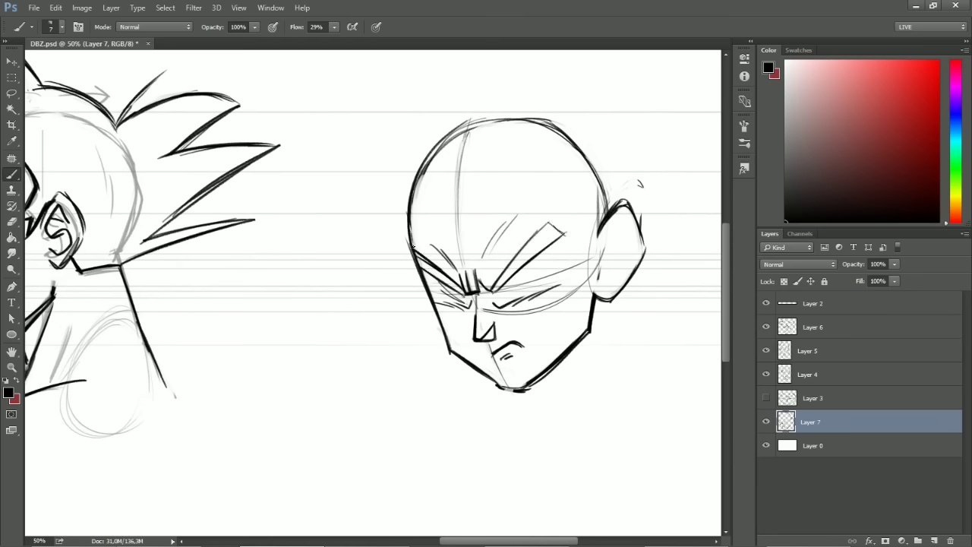
Erase the far eyebrow's outer end away from the head outline and redraw its upper edge down to the nose bridge
key(e)
drag(416, 249, 426, 273)
key(b)
drag(420, 250, 465, 293)
key(e)
key(b)
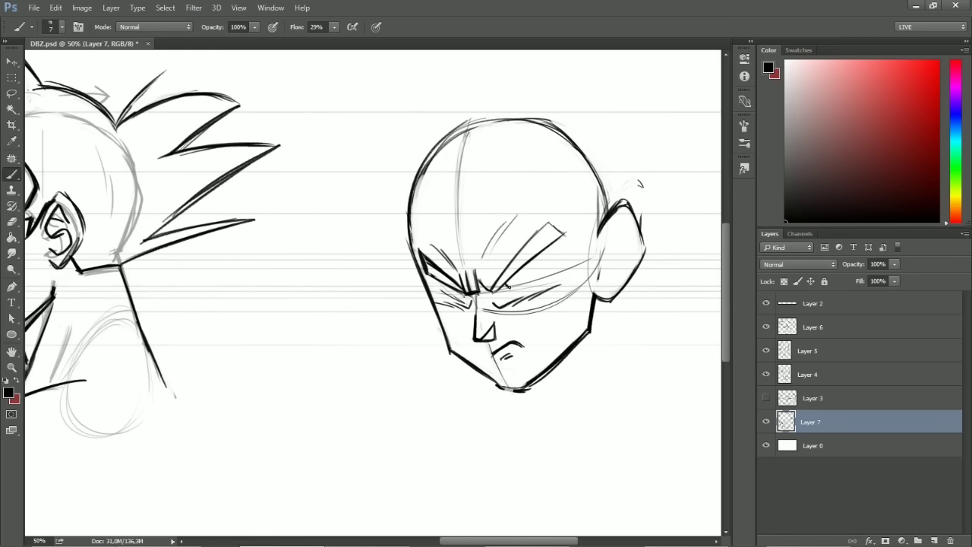
Draw the near eye's outer edge down from the brow and its lower lid line back towards the nose
drag(550, 244, 548, 277)
key(ctrl+z)
mouse_move(555, 240)
mouse_down()
mouse_move(558, 273)
mouse_move(512, 289)
mouse_up()
key(e)
key(b)
Strengthen the near eye's outer corner and add short strokes across the near eyebrow's outer end
mouse_move(556, 243)
mouse_down()
mouse_move(551, 272)
mouse_move(554, 254)
mouse_up()
mouse_move(540, 251)
mouse_down()
mouse_move(567, 232)
mouse_move(550, 217)
mouse_up()
mouse_move(551, 218)
mouse_down()
mouse_move(529, 237)
mouse_move(551, 218)
mouse_up()
drag(554, 221, 567, 231)
drag(558, 218, 569, 234)
Clean up the near eye and eyebrow, redraw the brow as a curved shape and hatch its outer tip
key(e)
mouse_move(504, 285)
mouse_down()
mouse_move(569, 231)
mouse_move(557, 241)
mouse_up()
key(b)
mouse_move(506, 286)
mouse_down()
mouse_move(569, 237)
mouse_move(531, 233)
mouse_move(564, 223)
mouse_up()
key(e)
key(b)
mouse_move(563, 223)
mouse_down()
mouse_move(568, 239)
mouse_move(579, 234)
mouse_up()
Erase the rough strokes of the far eyebrow and redraw the far eye's lines beneath it
key(e)
mouse_move(422, 254)
mouse_down()
mouse_move(428, 278)
mouse_move(438, 261)
mouse_move(454, 281)
mouse_move(422, 269)
mouse_move(463, 294)
mouse_up()
key(b)
key(e)
key(b)
key(b)
key(e)
key(b)
drag(422, 270, 460, 289)
mouse_move(425, 272)
mouse_down()
mouse_move(472, 298)
mouse_move(464, 291)
mouse_up()
key(e)
key(b)
Redraw the far brow's inner end and the frown lines, joining them with a stroke across the nose bridge
drag(443, 269, 466, 296)
mouse_move(466, 290)
mouse_down()
mouse_move(484, 296)
mouse_move(469, 267)
mouse_move(481, 291)
mouse_up()
key(e)
key(b)
drag(479, 272, 483, 293)
drag(469, 274, 476, 297)
drag(468, 292, 476, 294)
key(e)
key(b)
mouse_move(466, 277)
mouse_down()
mouse_move(477, 293)
mouse_move(460, 302)
mouse_move(470, 301)
mouse_up()
Draw the far eye's lower lid line from its outer corner in to the nose bridge
key(e)
key(b)
key(e)
key(b)
mouse_move(431, 275)
mouse_down()
mouse_move(439, 293)
mouse_move(472, 296)
mouse_up()
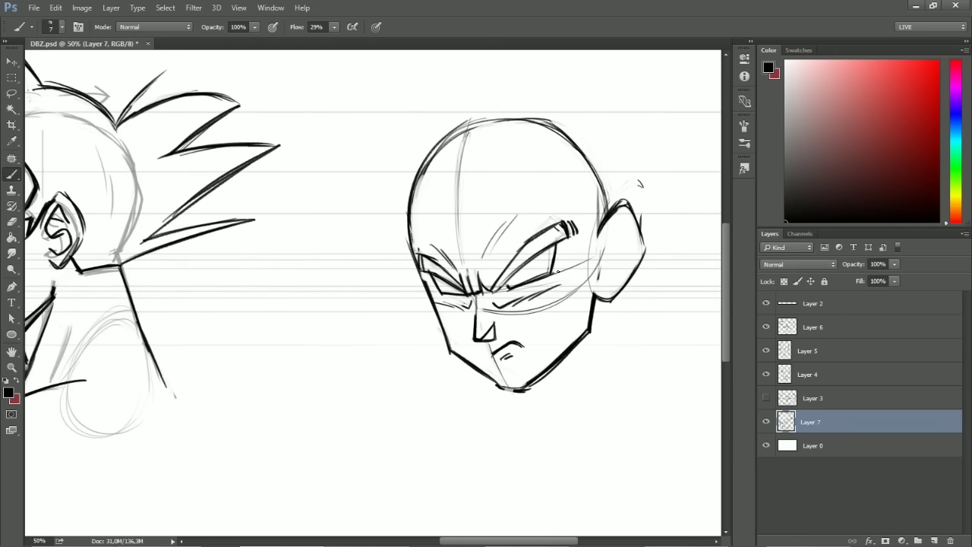
Select the third head's eyes and brows with the Lasso, move them slightly down the face and deselect
key(l)
mouse_move(426, 236)
mouse_down()
mouse_move(425, 277)
mouse_move(465, 310)
mouse_move(539, 325)
mouse_move(570, 199)
mouse_up()
drag(562, 266, 565, 253)
key(ctrl+d)
Draw the irises in the third head's far and near eyes, tucked under the upper lids
drag(541, 319, 514, 339)
key(b)
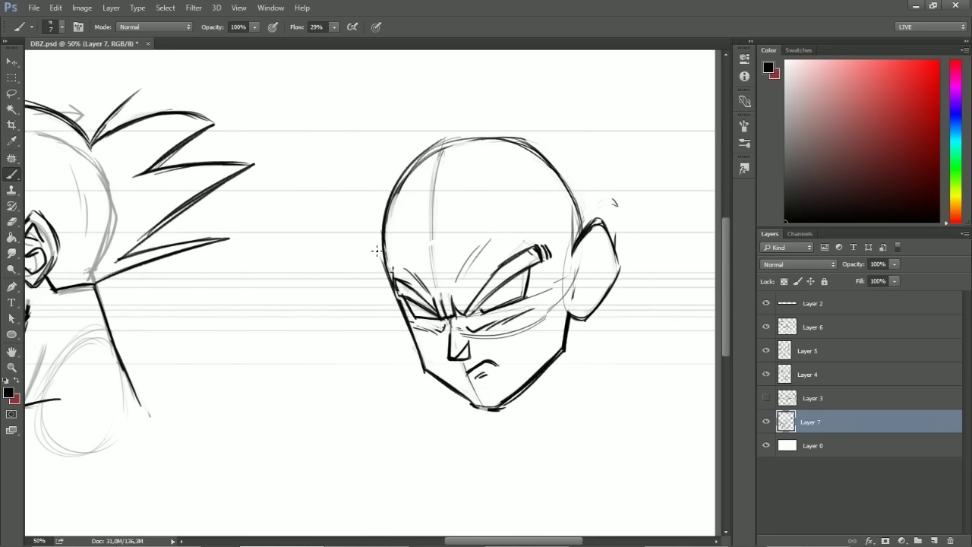
drag(419, 306, 437, 319)
drag(490, 291, 507, 294)
Sketch a separate front-view pair of angry eyes with brows, frown lines and irises in the blank area below the third head
mouse_move(590, 332)
mouse_down()
mouse_move(494, 280)
mouse_move(546, 159)
mouse_move(611, 129)
mouse_up()
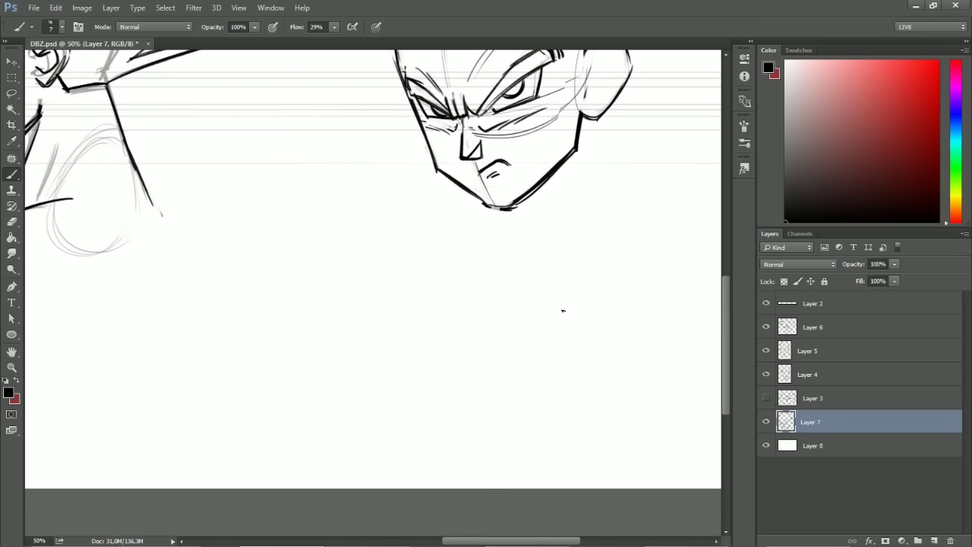
mouse_move(511, 316)
mouse_down()
mouse_move(578, 354)
mouse_move(515, 308)
mouse_move(591, 357)
mouse_up()
mouse_move(595, 330)
mouse_down()
mouse_move(596, 357)
mouse_move(580, 355)
mouse_move(651, 305)
mouse_move(651, 328)
mouse_up()
drag(650, 325, 600, 356)
mouse_move(521, 320)
mouse_down()
mouse_move(531, 357)
mouse_move(647, 356)
mouse_move(530, 356)
mouse_up()
drag(532, 357, 599, 365)
drag(602, 364, 643, 356)
mouse_move(576, 333)
mouse_down()
mouse_move(537, 302)
mouse_move(504, 310)
mouse_move(588, 308)
mouse_move(577, 317)
mouse_up()
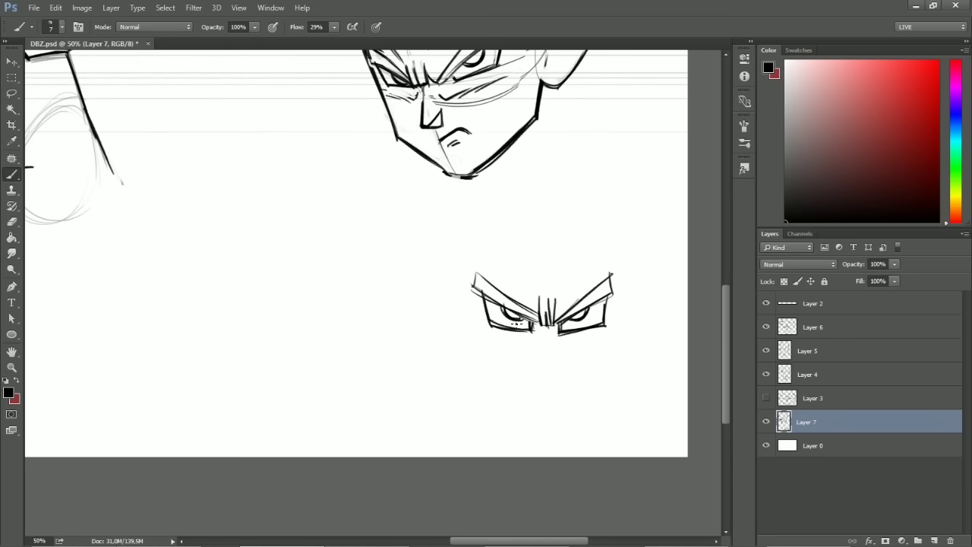
Fill the irises of the separate front-view eyes in solid black
drag(498, 319, 517, 325)
drag(588, 323, 575, 327)
key(ctrl+alt+z)
key(ctrl+alt+z)
drag(506, 310, 574, 318)
mouse_move(554, 355)
mouse_down()
mouse_move(531, 310)
mouse_move(515, 328)
mouse_up()
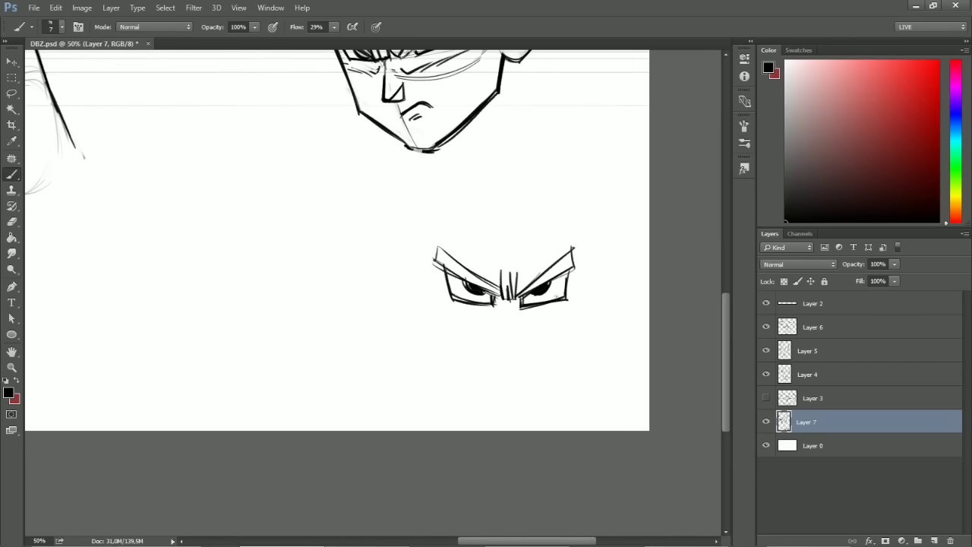
Erase the centred irises of the front-view eyes and redraw them solid black, both shifted to the right-hand eye corners
key(e)
mouse_move(465, 288)
mouse_down()
mouse_move(564, 291)
mouse_move(565, 277)
mouse_up()
key(b)
key(e)
key(b)
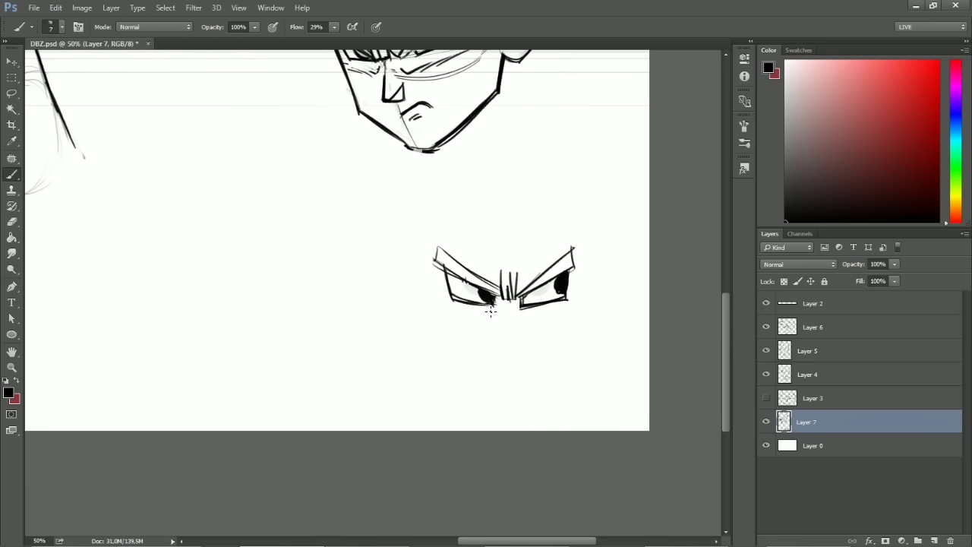
Sketch light centred iris outlines in the front-view eyes and thin the right eye's lower lid line
drag(471, 292, 473, 295)
drag(535, 293, 547, 283)
drag(471, 290, 466, 287)
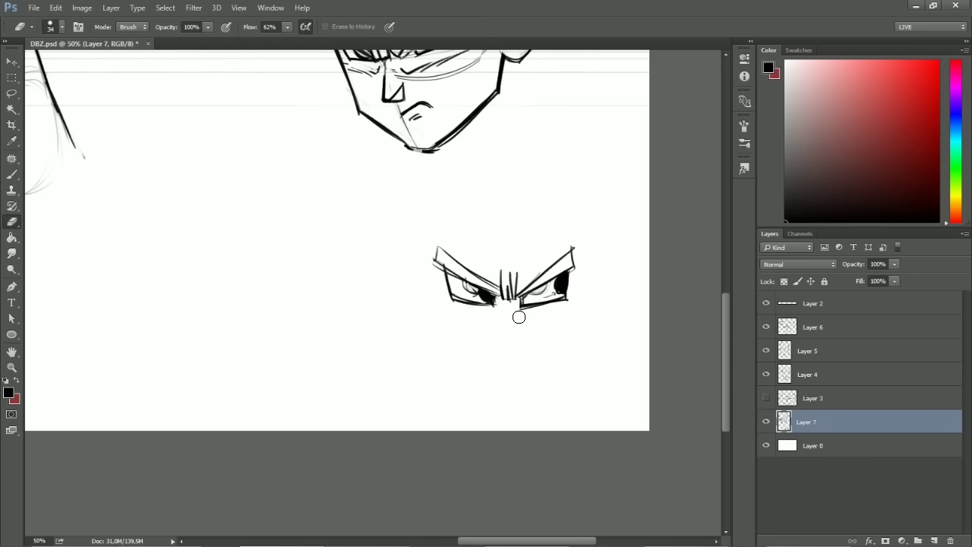
drag(516, 308, 564, 297)
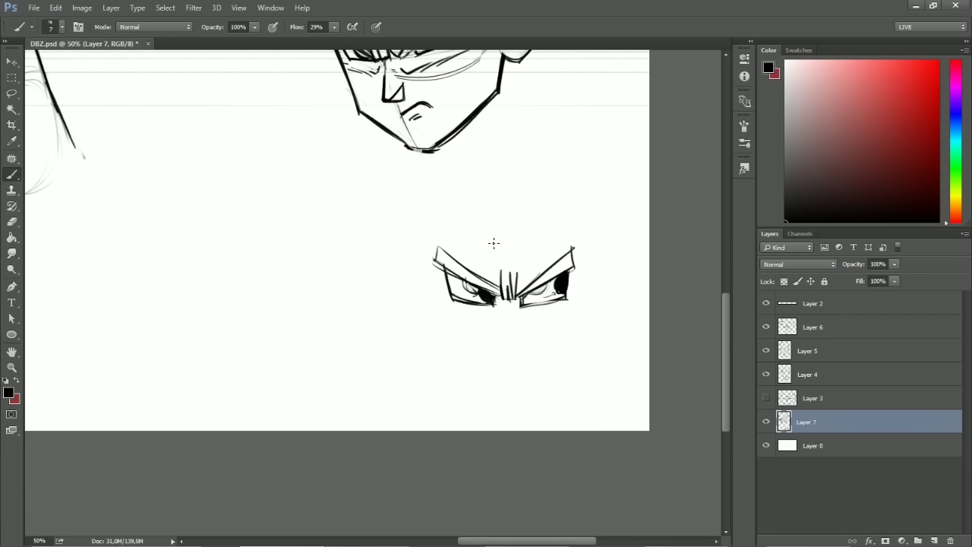
drag(472, 318, 558, 312)
key(ctrl+z)
mouse_move(529, 309)
mouse_down()
mouse_move(583, 293)
mouse_move(579, 305)
mouse_up()
key(ctrl+z)
Reinforce the outer ends of the front-view eyebrows with short bold vertical strokes
drag(547, 328, 549, 392)
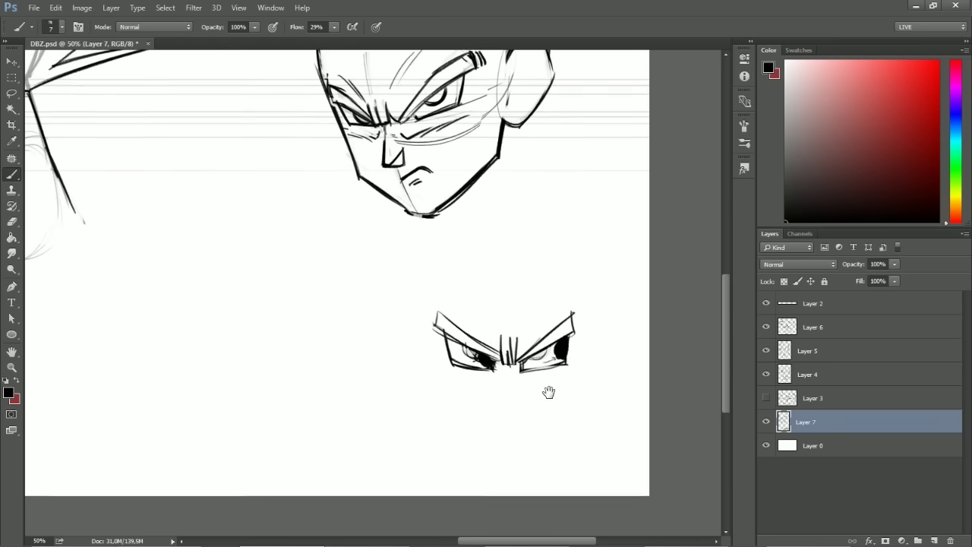
drag(572, 315, 575, 332)
mouse_move(438, 315)
mouse_down()
mouse_move(449, 339)
mouse_move(458, 336)
mouse_move(435, 334)
mouse_move(460, 346)
mouse_up()
key(e)
key(b)
mouse_move(439, 314)
mouse_down()
mouse_move(464, 333)
mouse_move(435, 333)
mouse_up()
drag(579, 313, 581, 330)
Erase the irises in the third head's eyes and redraw the near iris closer to the outer corner
drag(566, 253, 607, 359)
key(e)
drag(400, 231, 388, 225)
key(b)
drag(486, 191, 486, 195)
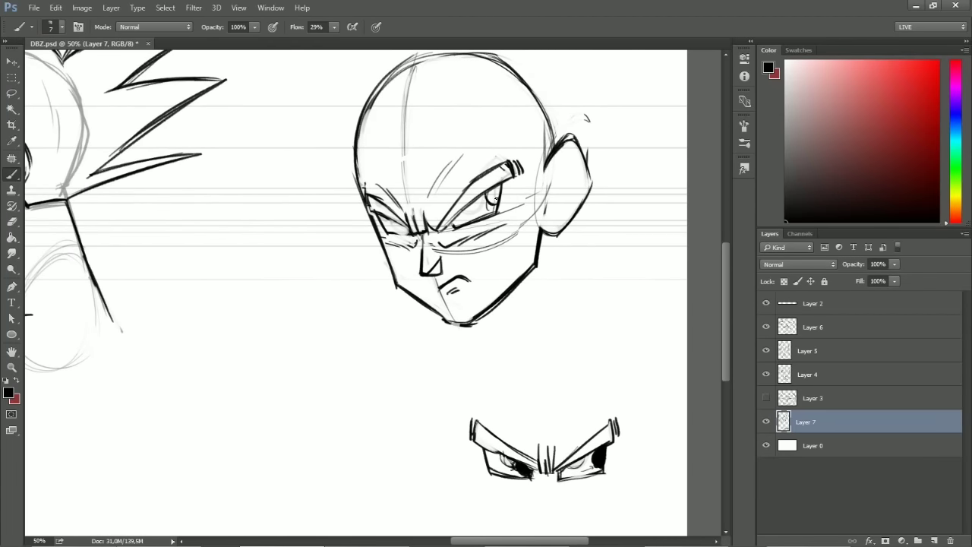
Redraw the far iris towards the nose, darken the near iris and reinforce the far eyebrow's outer edge
drag(399, 225, 407, 233)
key(e)
key(b)
mouse_move(488, 195)
mouse_down()
mouse_move(492, 211)
mouse_move(481, 196)
mouse_up()
mouse_move(367, 194)
mouse_down()
mouse_move(367, 210)
mouse_move(385, 215)
mouse_up()
key(e)
key(b)
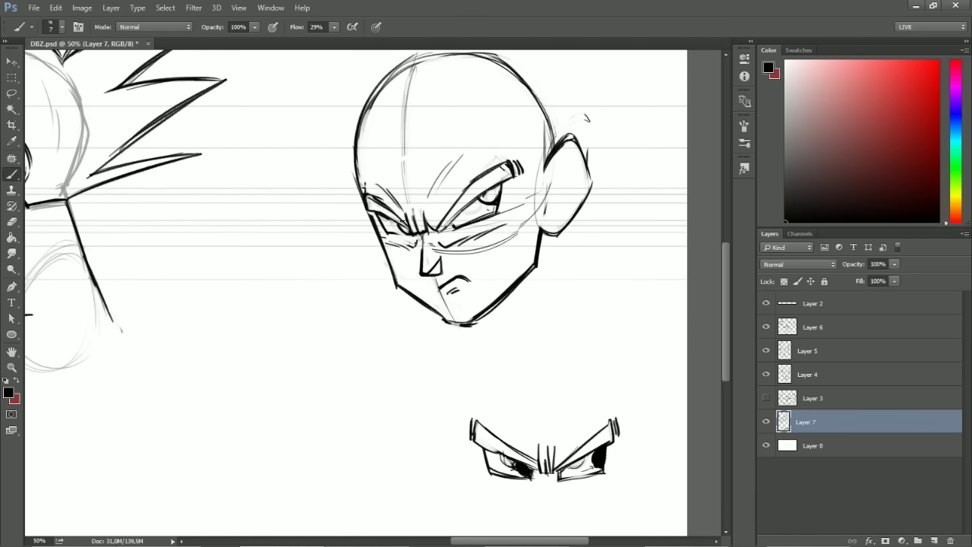
drag(466, 198, 496, 289)
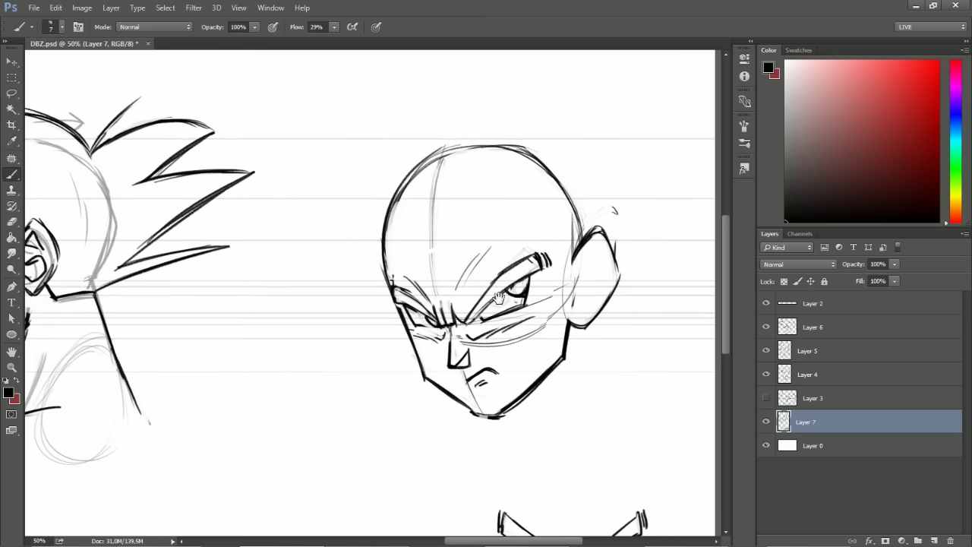
Darken the frown furrows above both eyebrows of the third head and erase stray sketch lines around the far brow
drag(523, 279, 459, 325)
drag(484, 229, 484, 313)
drag(464, 386, 512, 259)
key(e)
mouse_move(446, 301)
mouse_down()
mouse_move(453, 309)
mouse_move(433, 303)
mouse_move(456, 323)
mouse_up()
key(b)
key(e)
key(b)
drag(421, 283, 457, 309)
scroll(456, 309, down, 3)
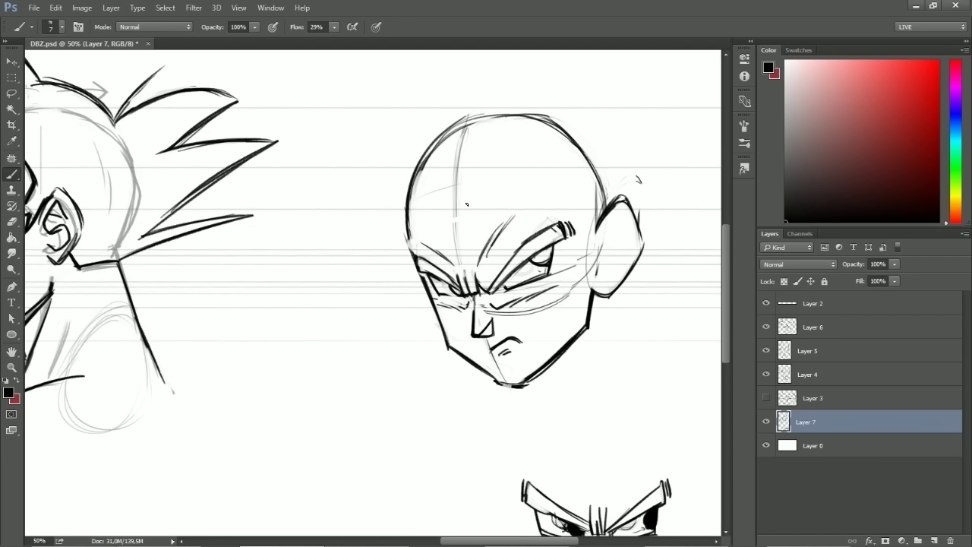
Draw the third head's angular hairline from the forehead to the temple and sideburn, and sketch the ear's inner folds
drag(419, 204, 517, 170)
drag(466, 193, 536, 161)
mouse_move(536, 161)
mouse_down()
mouse_move(581, 193)
mouse_move(571, 213)
mouse_move(593, 234)
mouse_up()
mouse_move(577, 218)
mouse_down()
mouse_move(632, 234)
mouse_move(621, 210)
mouse_move(600, 241)
mouse_move(622, 246)
mouse_move(613, 278)
mouse_up()
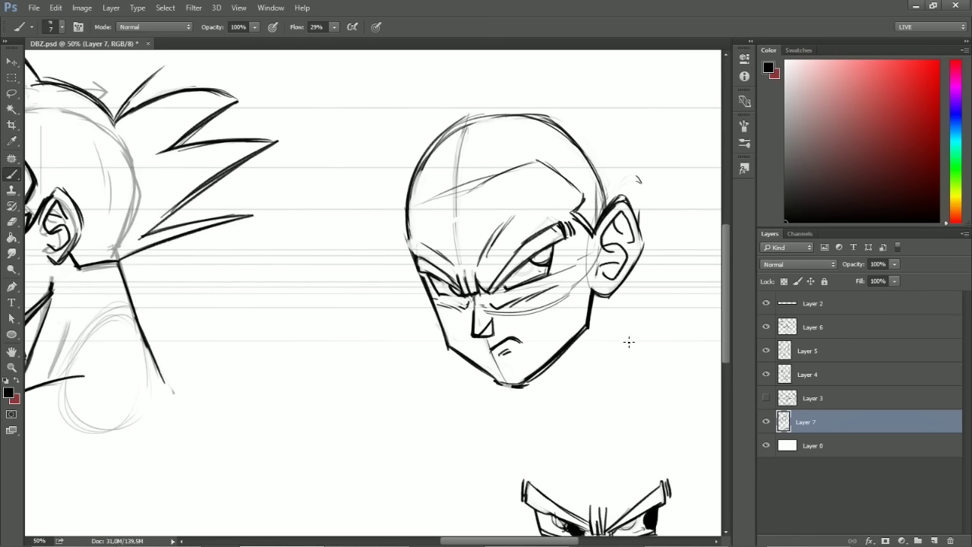
Tidy the third head's ear by reinforcing its outer edge and redrawing the lower inner fold and earlobe
key(e)
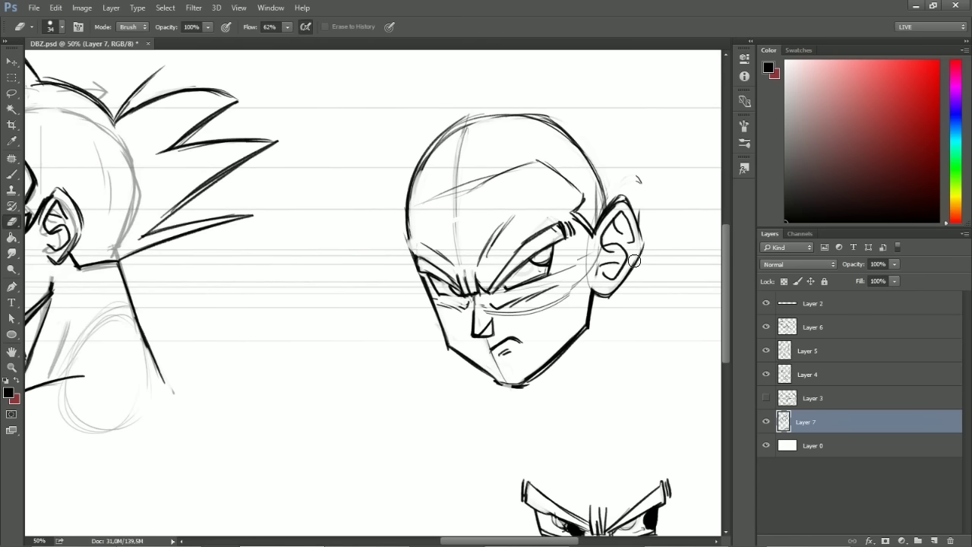
key(b)
mouse_move(637, 217)
mouse_down()
mouse_move(645, 251)
mouse_move(582, 320)
mouse_up()
key(e)
key(b)
mouse_move(595, 286)
mouse_down()
mouse_move(594, 297)
mouse_move(600, 266)
mouse_move(613, 278)
mouse_up()
key(e)
key(b)
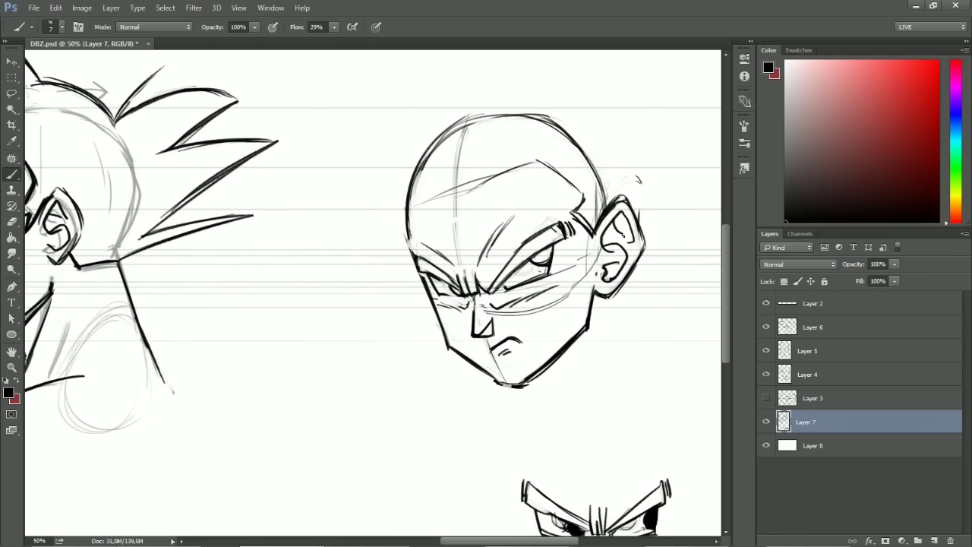
Touch up the third head's mouth and reinforce the hairline across its forehead
mouse_move(508, 327)
mouse_down()
mouse_move(552, 237)
mouse_move(502, 315)
mouse_up()
key(r)
drag(585, 379, 585, 380)
drag(570, 278, 598, 354)
key(b)
drag(435, 257, 486, 262)
drag(434, 257, 534, 237)
key(ctrl+minus)
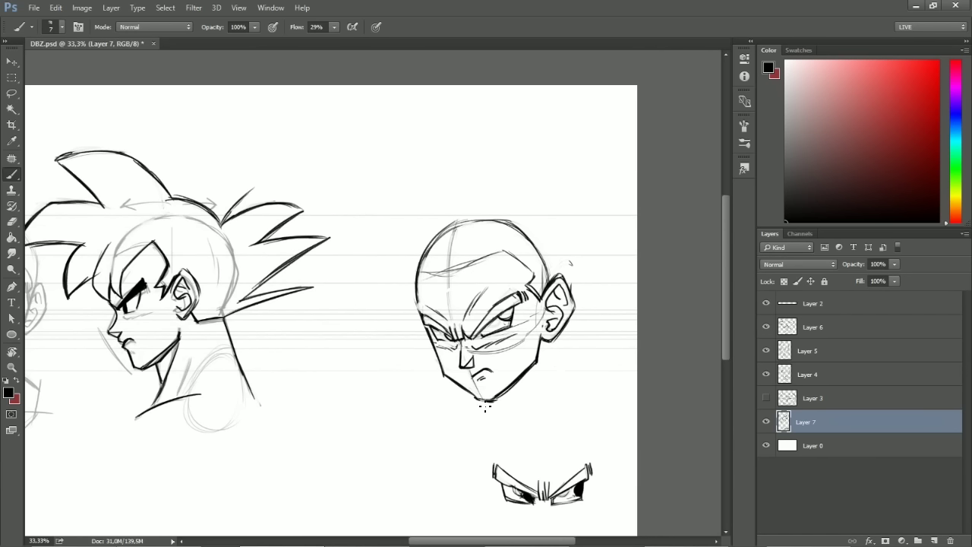
Draw both sides of the third head's neck, the sloping shoulder lines and the V-shaped throat muscles
drag(463, 387, 467, 422)
mouse_move(554, 336)
mouse_down()
mouse_move(566, 384)
mouse_move(586, 396)
mouse_up()
drag(442, 422, 434, 427)
drag(566, 376, 610, 413)
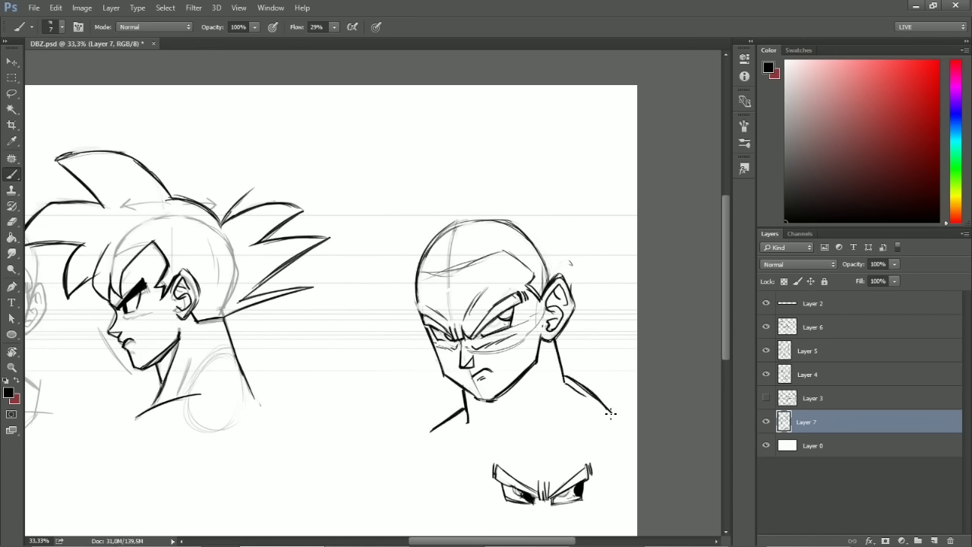
drag(471, 397, 490, 429)
mouse_move(524, 377)
mouse_down()
mouse_move(499, 427)
mouse_move(525, 380)
mouse_move(480, 438)
mouse_up()
drag(525, 401, 516, 435)
Add the collarbones and a short chest centre line below the neck, and reinforce the neck sides and near shoulder muscle
drag(425, 438, 495, 444)
mouse_move(495, 445)
mouse_down()
mouse_move(488, 476)
mouse_move(560, 440)
mouse_move(589, 438)
mouse_up()
mouse_move(492, 464)
mouse_down()
mouse_move(541, 437)
mouse_move(484, 477)
mouse_up()
drag(508, 445, 584, 435)
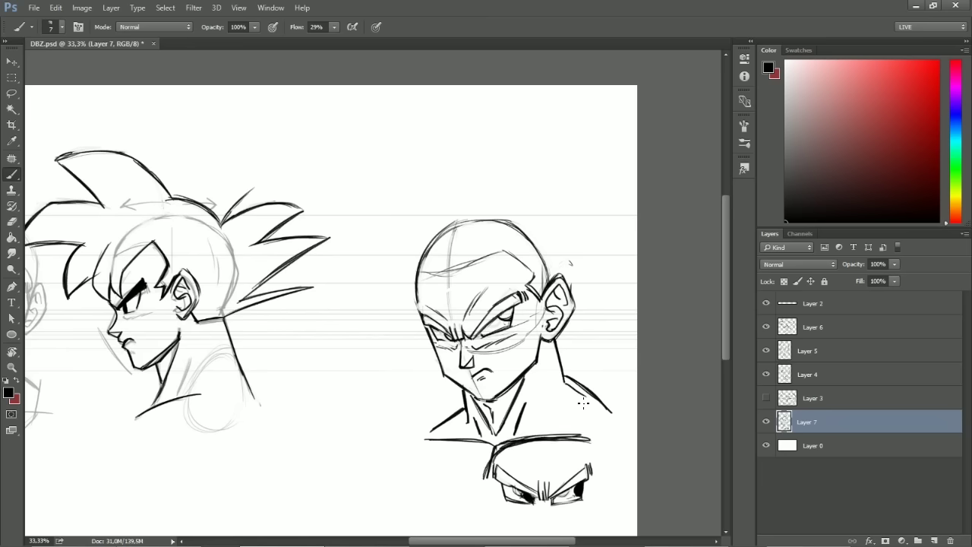
drag(565, 392, 590, 407)
drag(463, 389, 466, 418)
drag(557, 345, 565, 387)
Erase the top of the third head's skull with a larger eraser and redraw the cranium taller and wider
scroll(554, 228, up, 2)
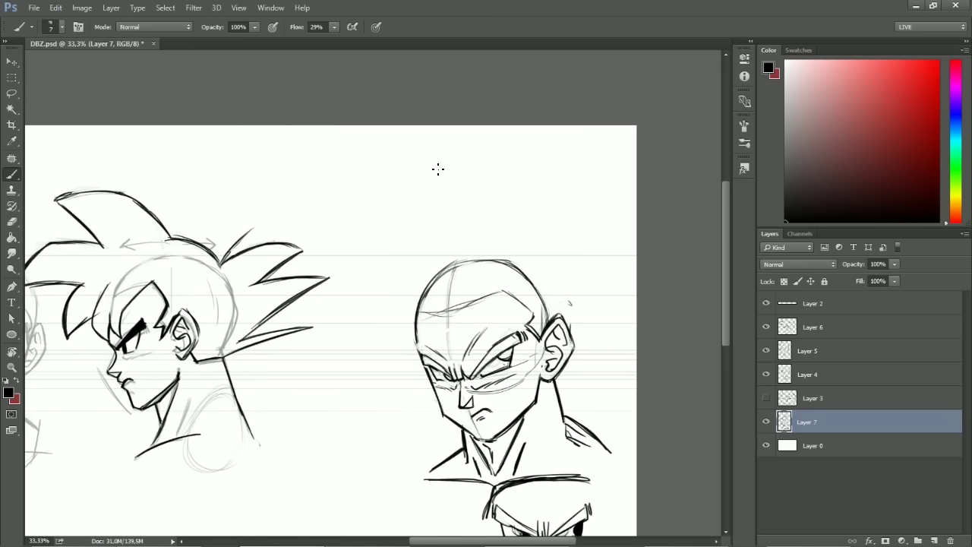
key(e)
right_click(526, 278)
drag(610, 211, 631, 211)
mouse_move(482, 258)
mouse_down()
mouse_move(457, 265)
mouse_move(484, 256)
mouse_move(526, 267)
mouse_up()
key(b)
mouse_move(410, 333)
mouse_down()
mouse_move(429, 278)
mouse_move(452, 264)
mouse_up()
drag(417, 306, 488, 256)
drag(428, 293, 533, 265)
mouse_move(465, 252)
mouse_down()
mouse_move(561, 297)
mouse_move(567, 319)
mouse_move(549, 268)
mouse_move(562, 318)
mouse_up()
drag(495, 250, 558, 296)
Clean up the new cranium outline by erasing excess strokes and redrawing the upper front curve
key(e)
mouse_move(430, 274)
mouse_down()
mouse_move(527, 259)
mouse_move(473, 252)
mouse_move(434, 281)
mouse_up()
key(b)
key(e)
key(b)
drag(500, 246, 426, 278)
mouse_move(471, 252)
mouse_down()
mouse_move(414, 312)
mouse_move(430, 273)
mouse_up()
key(e)
mouse_move(495, 249)
mouse_down()
mouse_move(425, 286)
mouse_move(539, 252)
mouse_move(566, 304)
mouse_up()
key(b)
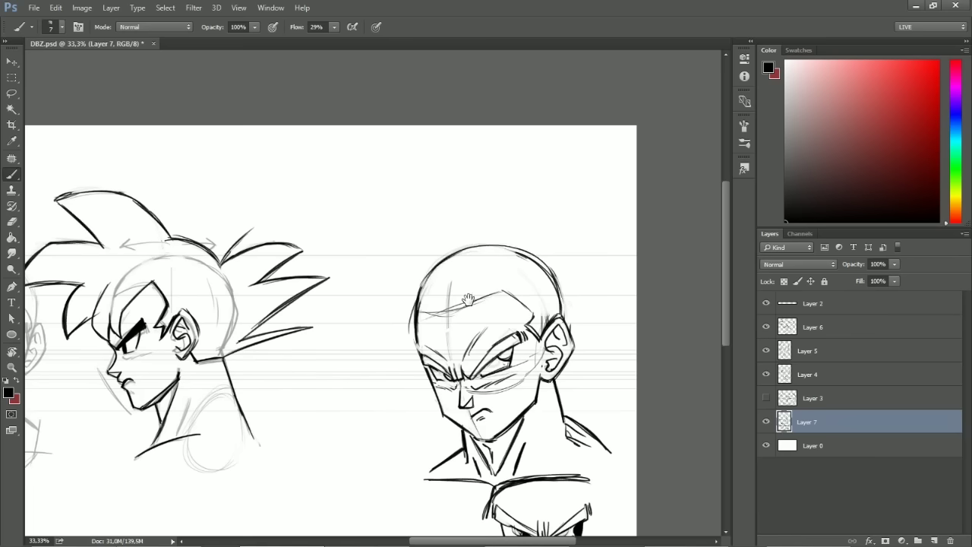
Move the third head, together with the separate eye study below it, closer to the side view
drag(470, 308, 454, 263)
mouse_move(347, 304)
mouse_down()
mouse_move(553, 250)
mouse_move(364, 245)
mouse_up()
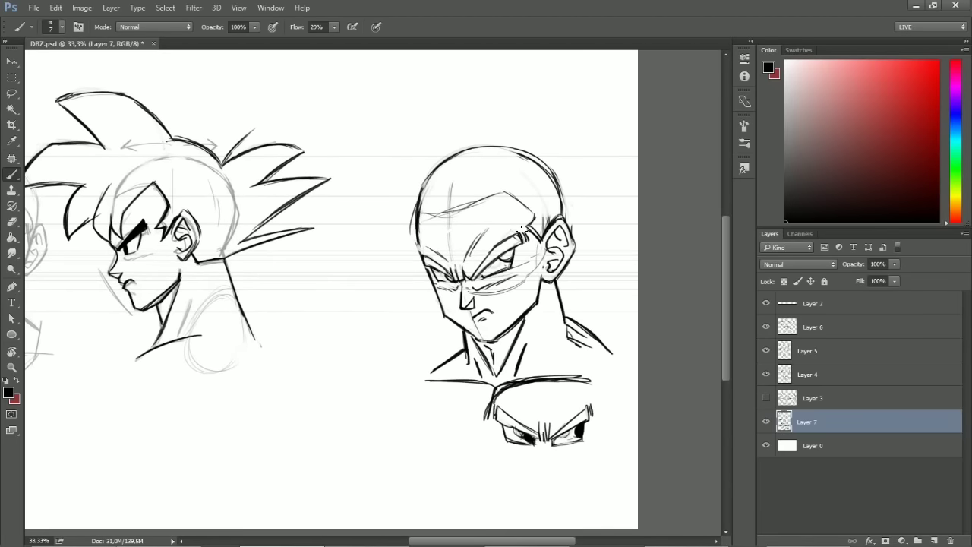
key(v)
drag(536, 311, 460, 311)
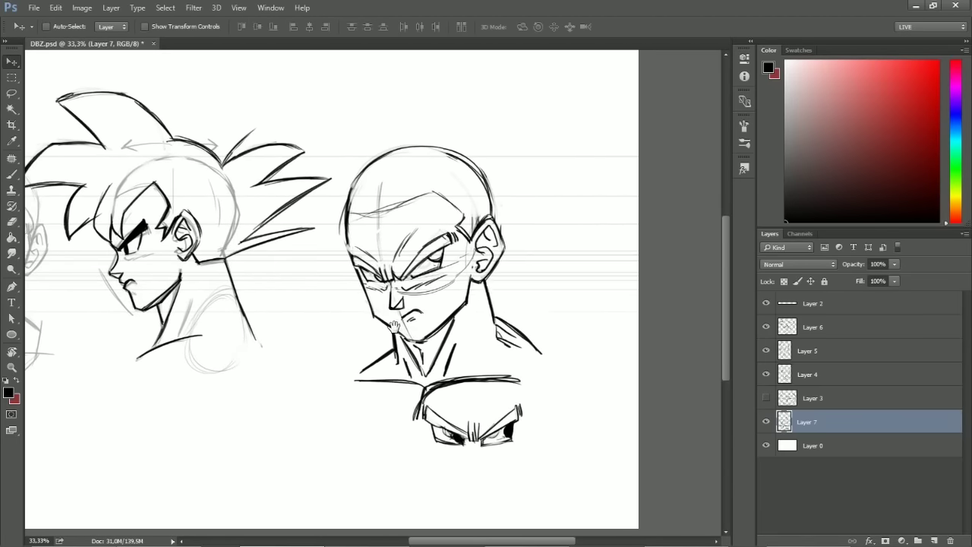
drag(375, 317, 593, 290)
drag(483, 253, 564, 298)
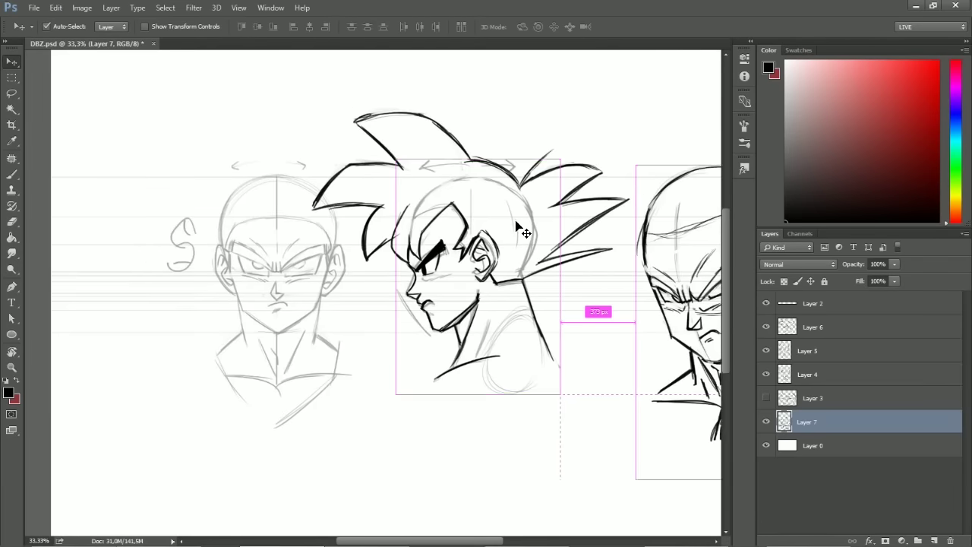
Erase the outline on the far side of the third head's forehead and redraw it as a cleaner, straighter edge
key(ctrl+plus)
drag(489, 295, 320, 269)
drag(584, 295, 298, 294)
drag(473, 304, 523, 324)
key(e)
mouse_move(365, 199)
mouse_down()
mouse_move(367, 257)
mouse_move(381, 264)
mouse_up()
key(b)
drag(377, 214, 380, 258)
key(e)
drag(378, 203, 378, 232)
key(b)
drag(376, 182, 381, 272)
drag(375, 202, 380, 264)
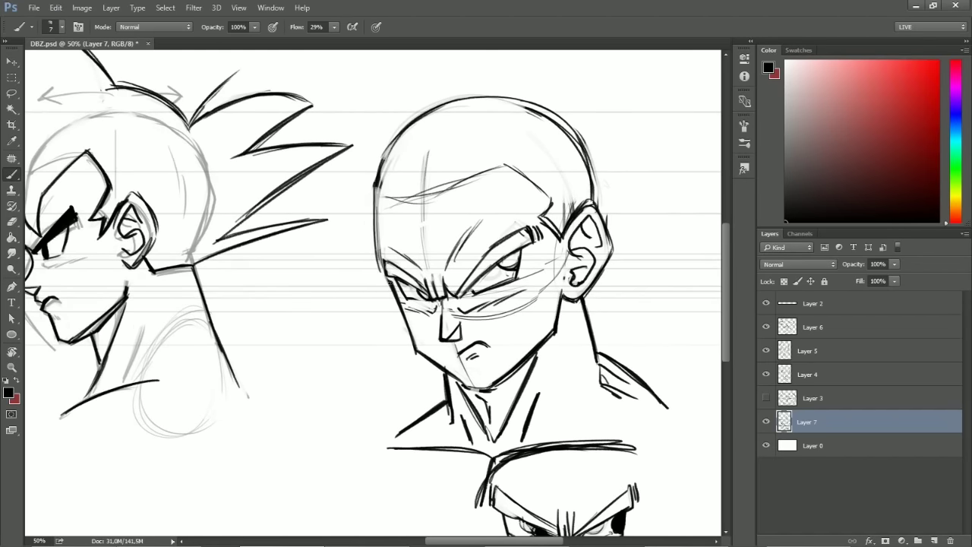
key(ctrl+minus)
drag(344, 357, 508, 372)
drag(417, 334, 388, 304)
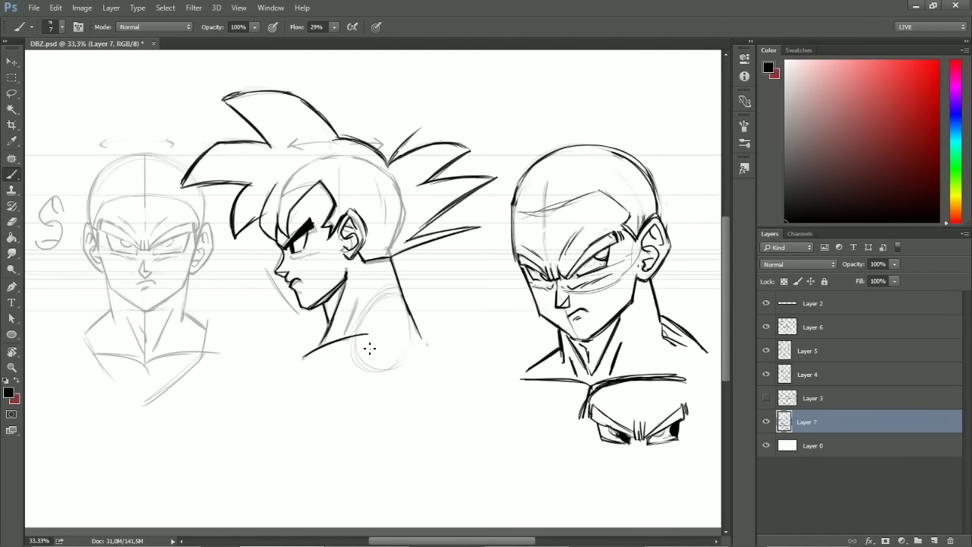